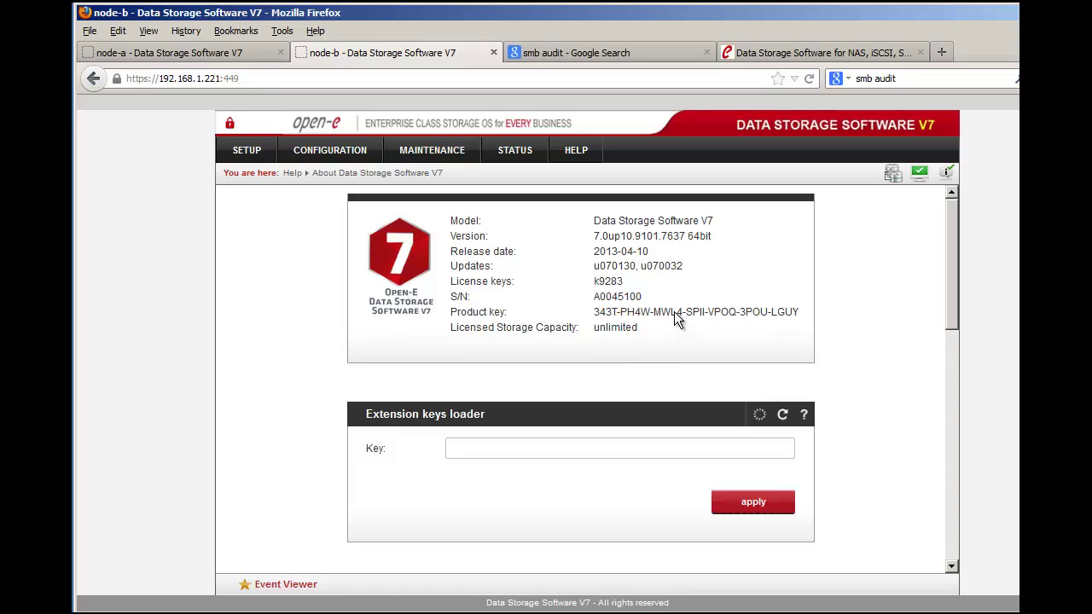
Step: Highlight the 7.0up build 7637 version, then go to Maintenance > Software update
drag(686, 238, 661, 241)
drag(595, 240, 594, 271)
click(466, 161)
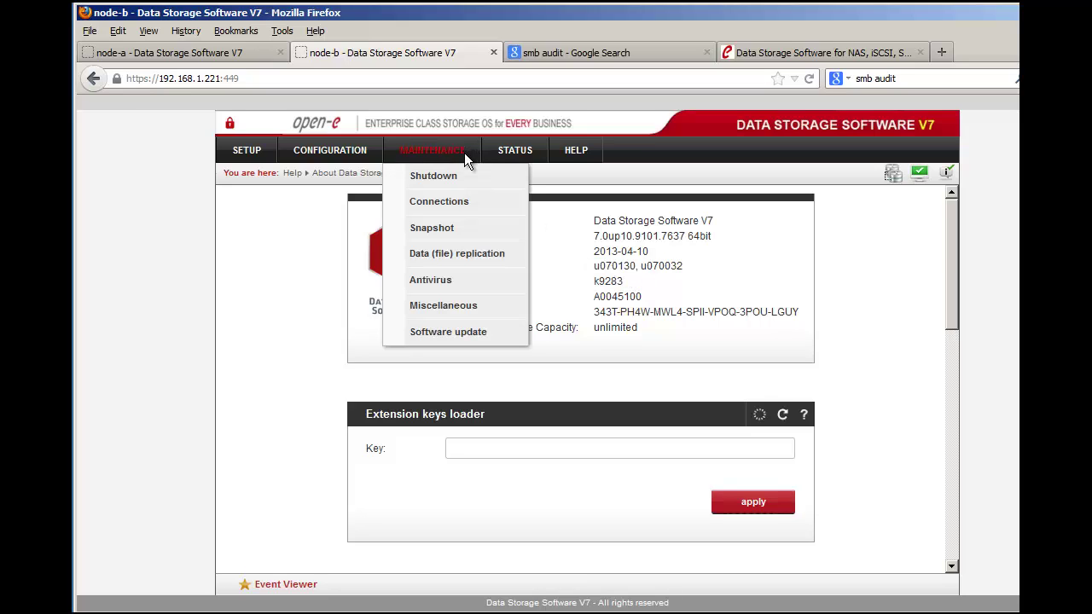
click(488, 334)
scroll(661, 381, down, 1)
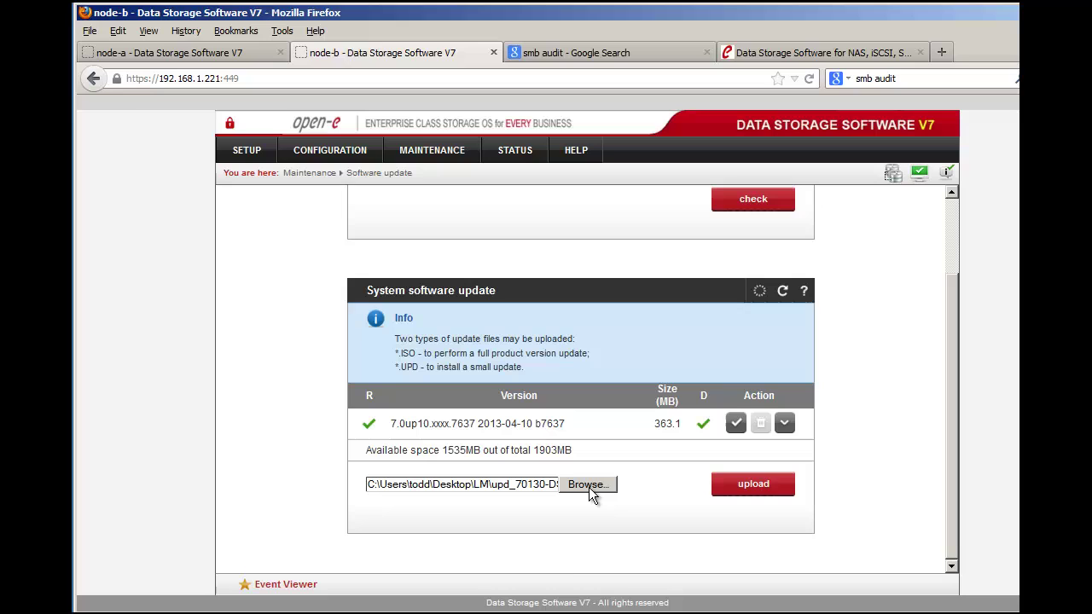
Step: Choose upd_70130-DSS-V7.upd from the LM folder as the update file
click(589, 484)
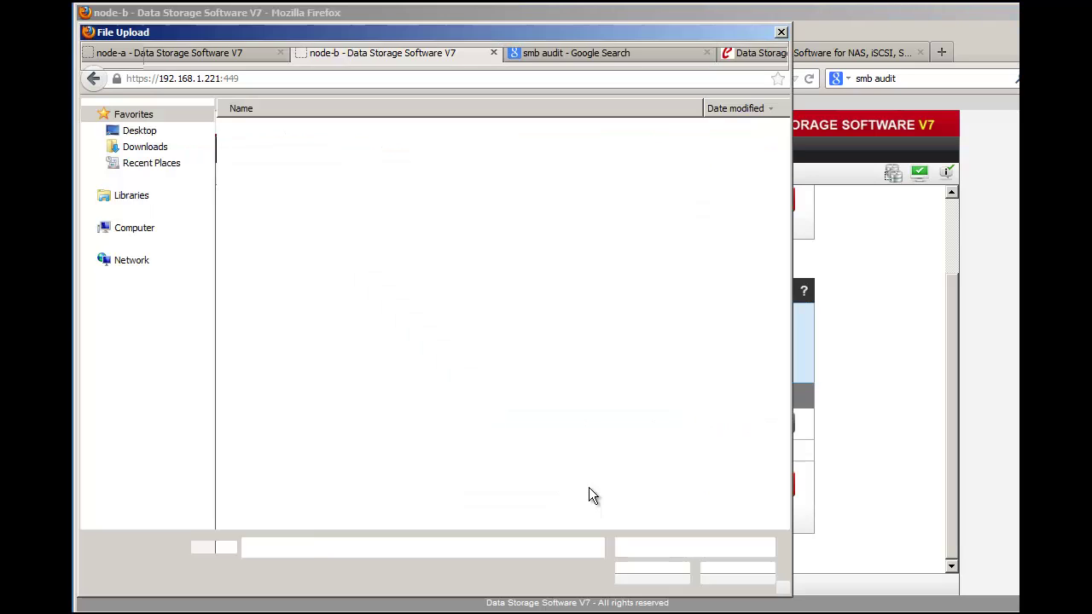
click(321, 155)
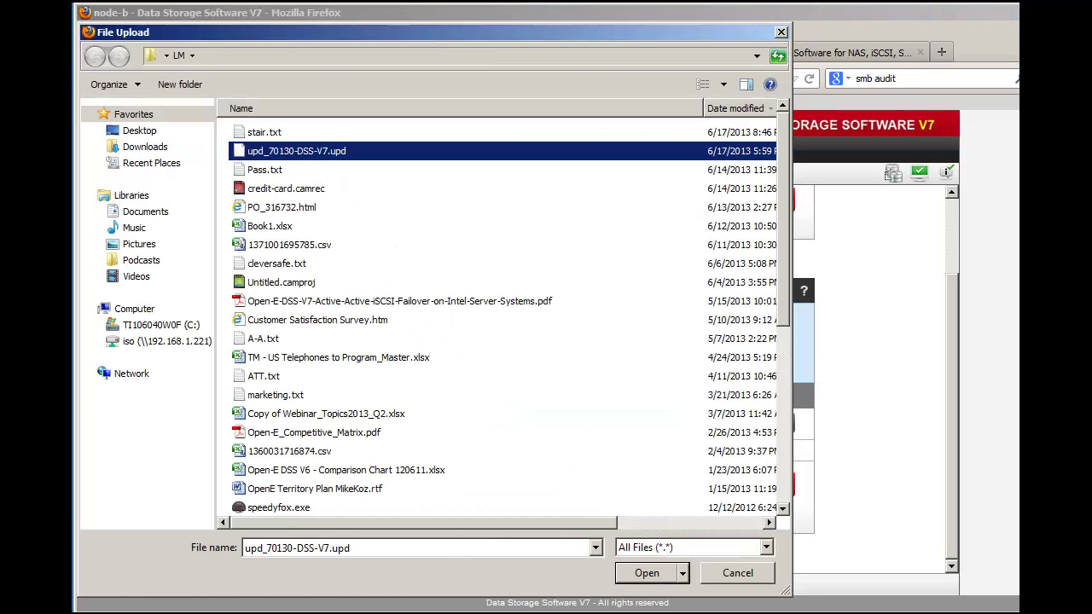
drag(484, 521, 646, 516)
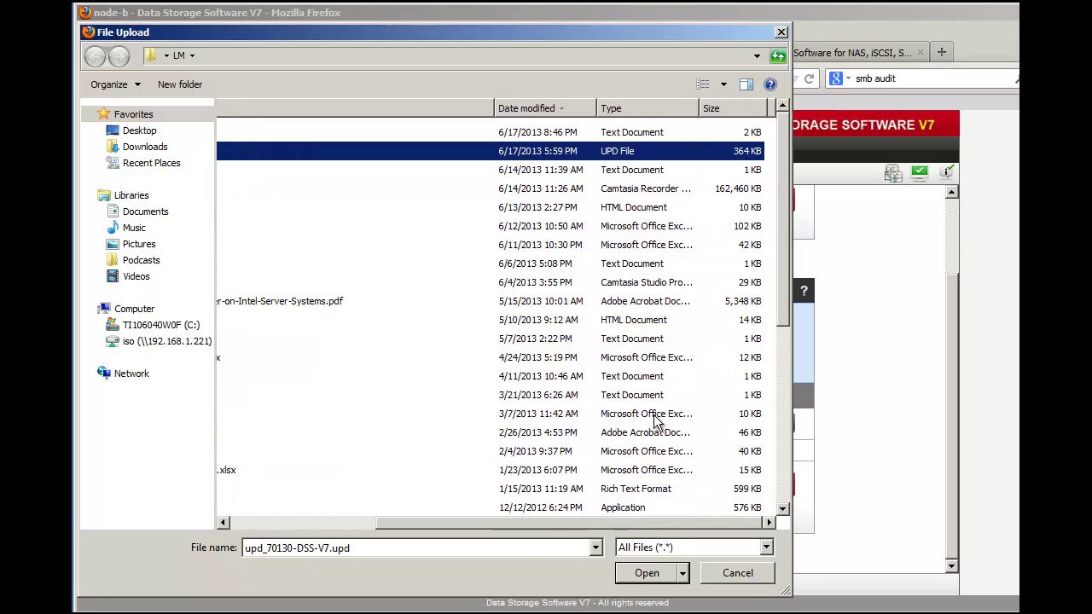
drag(614, 524, 463, 503)
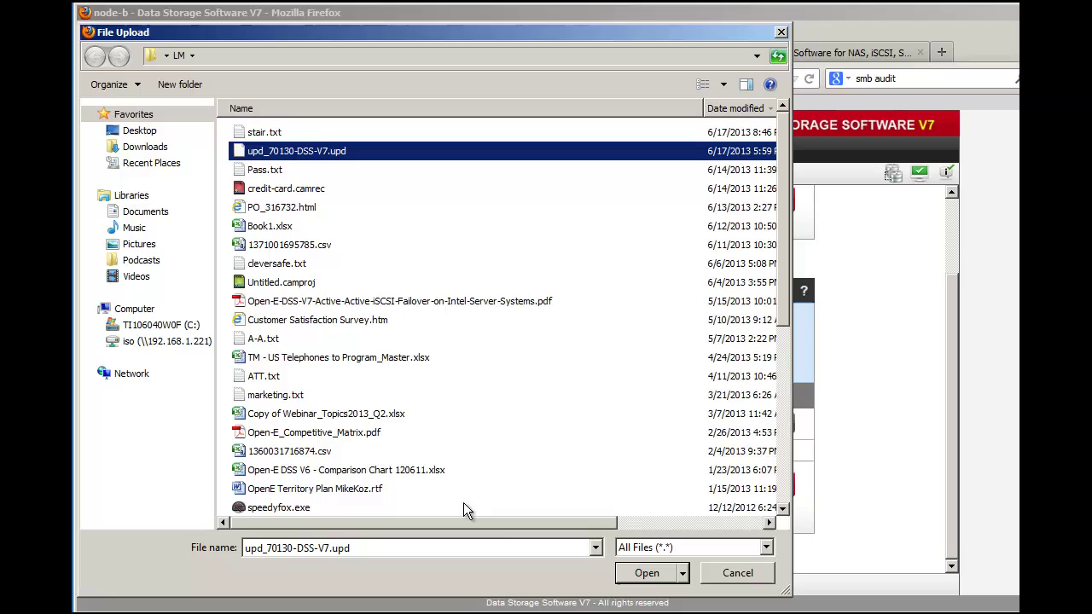
click(647, 574)
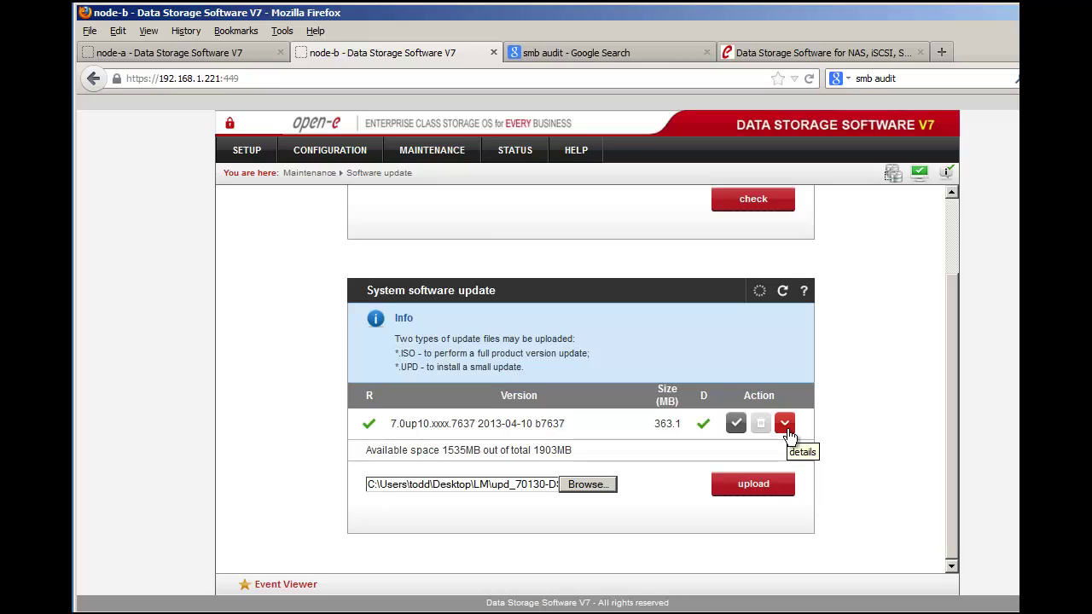
Step: Expand the installed update row to show its details and release notes
mouse_move(997, 331)
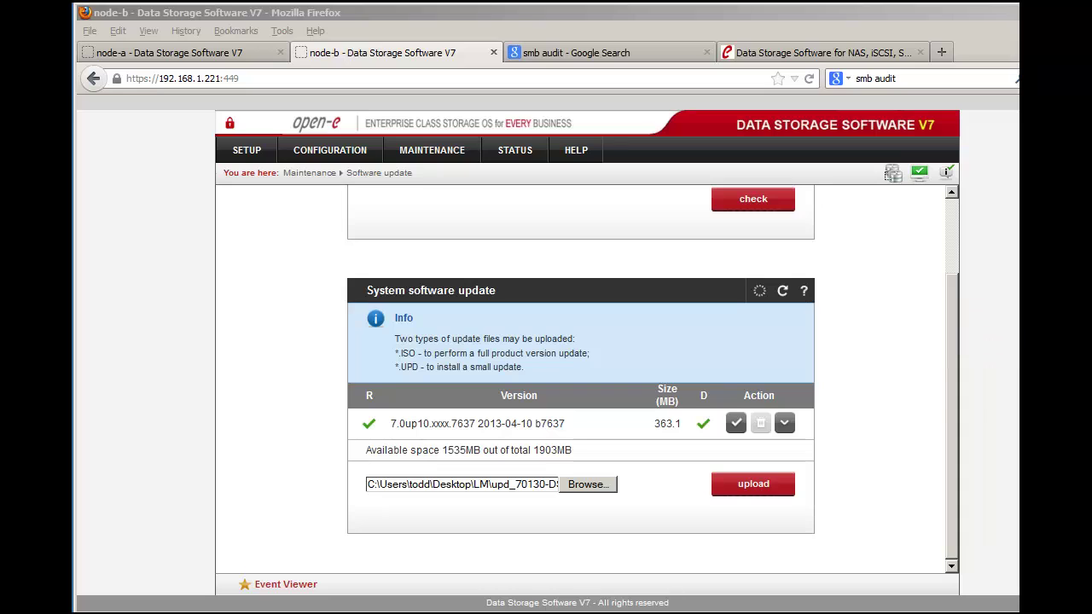
click(788, 429)
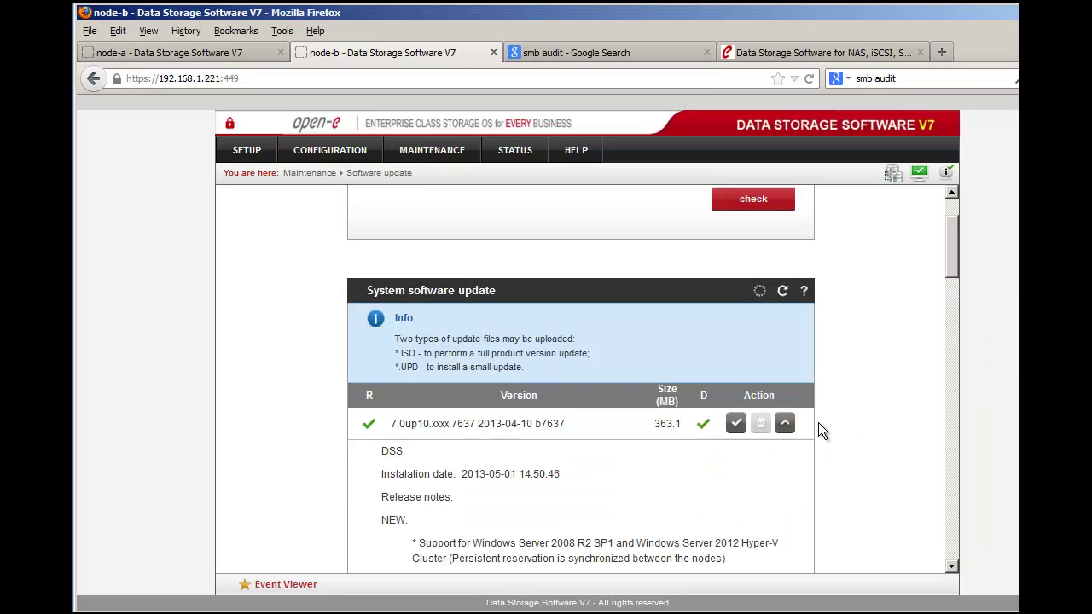
scroll(819, 422, down, 1)
scroll(819, 422, down, 1)
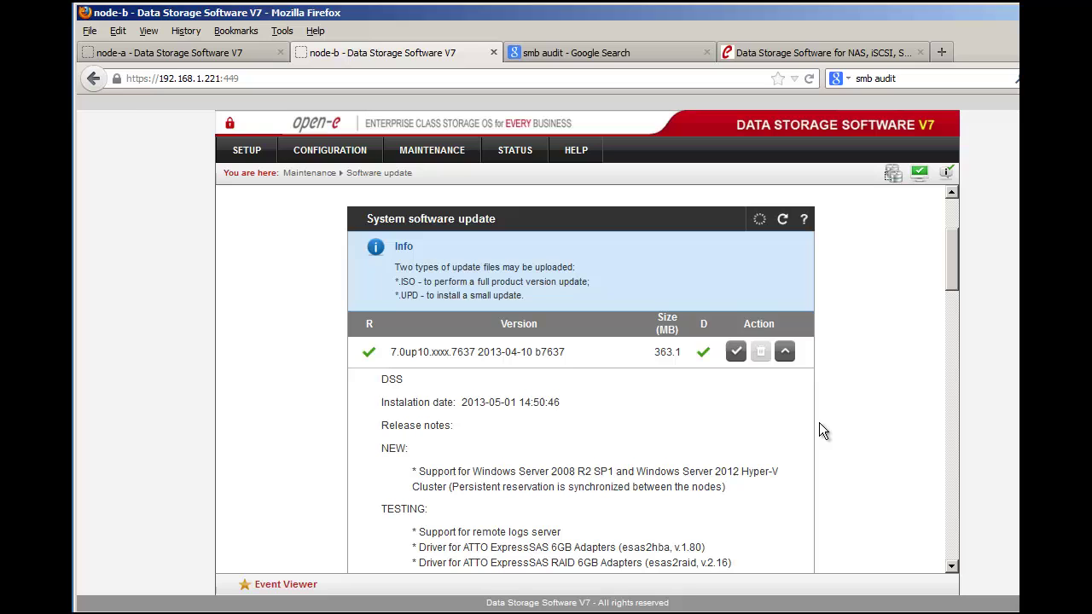
scroll(820, 425, down, 1)
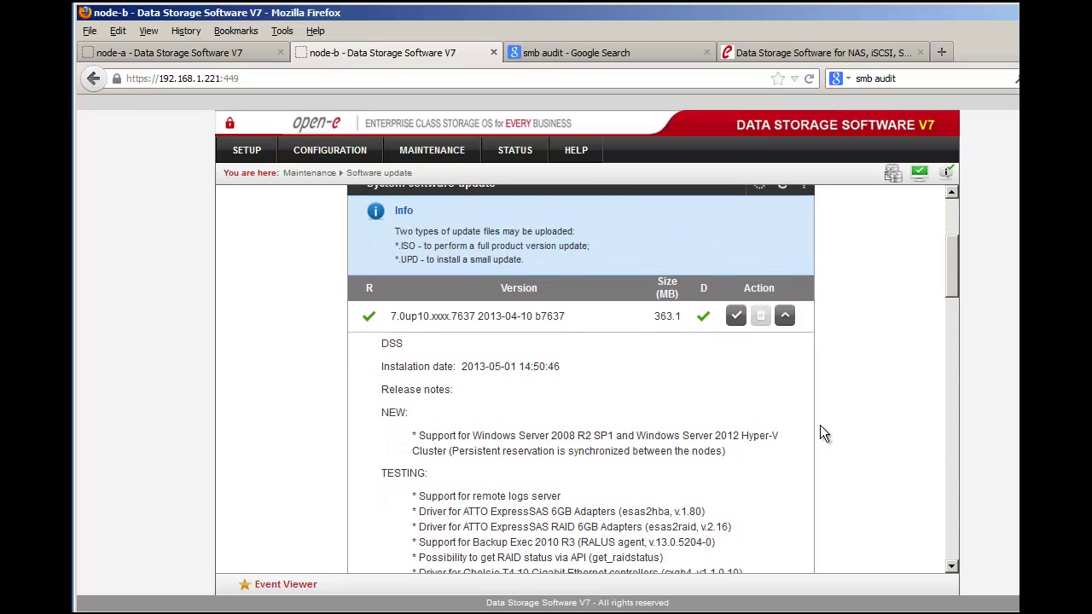
scroll(820, 426, down, 6)
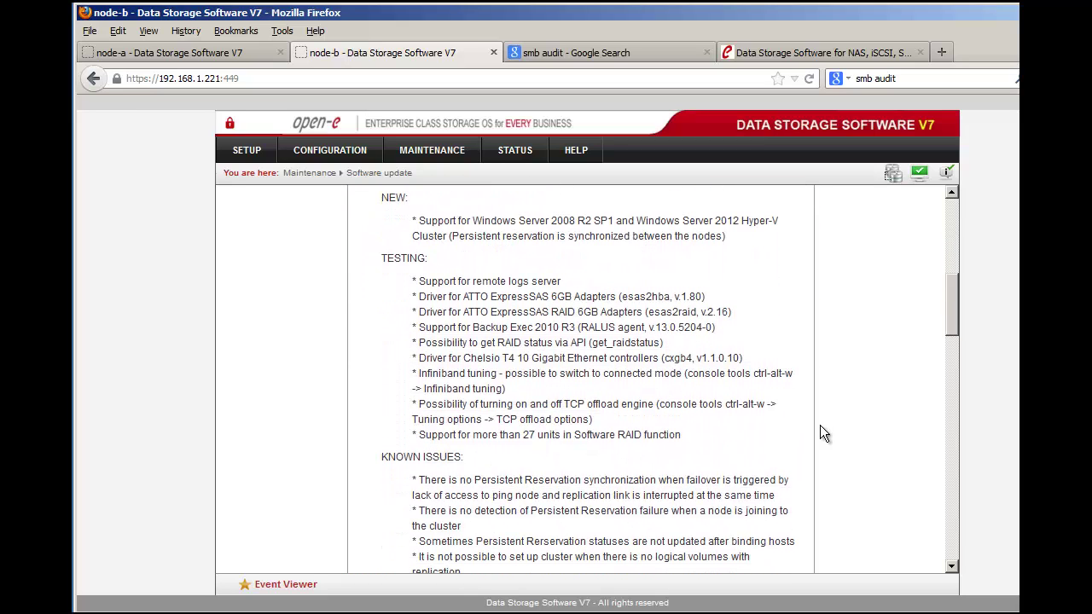
scroll(819, 434, down, 6)
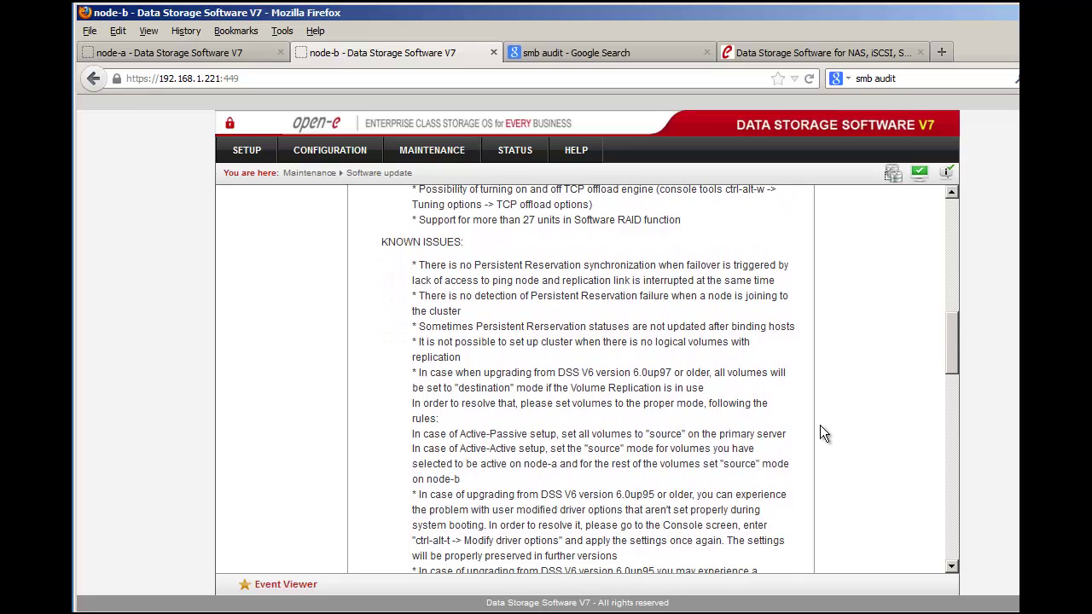
Step: Scroll to Small updates and highlight 'ADDED: Users audit for SMB.'
scroll(820, 425, down, 4)
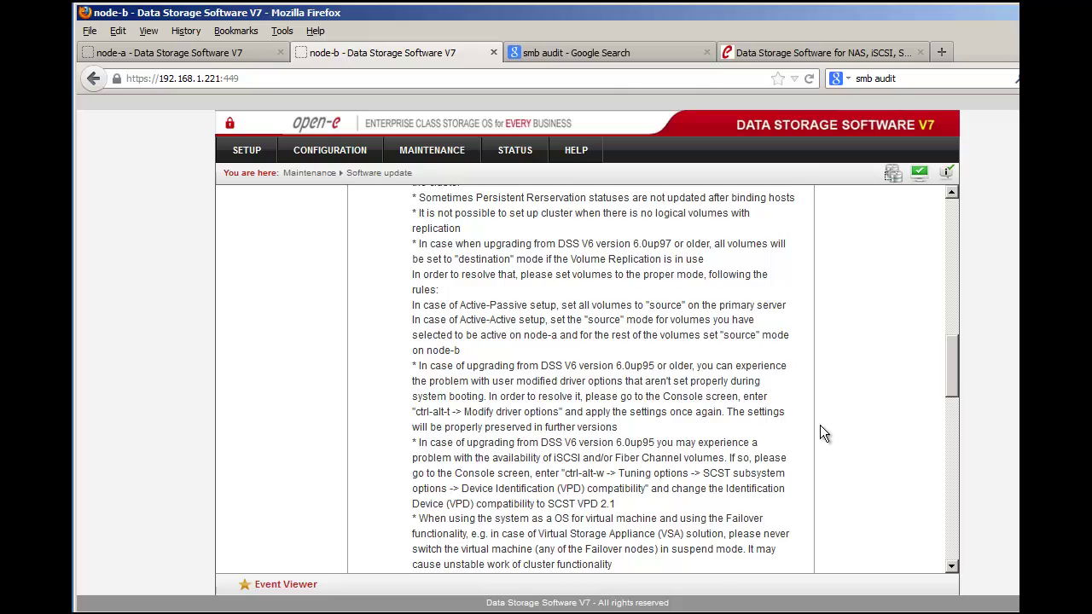
scroll(820, 433, down, 4)
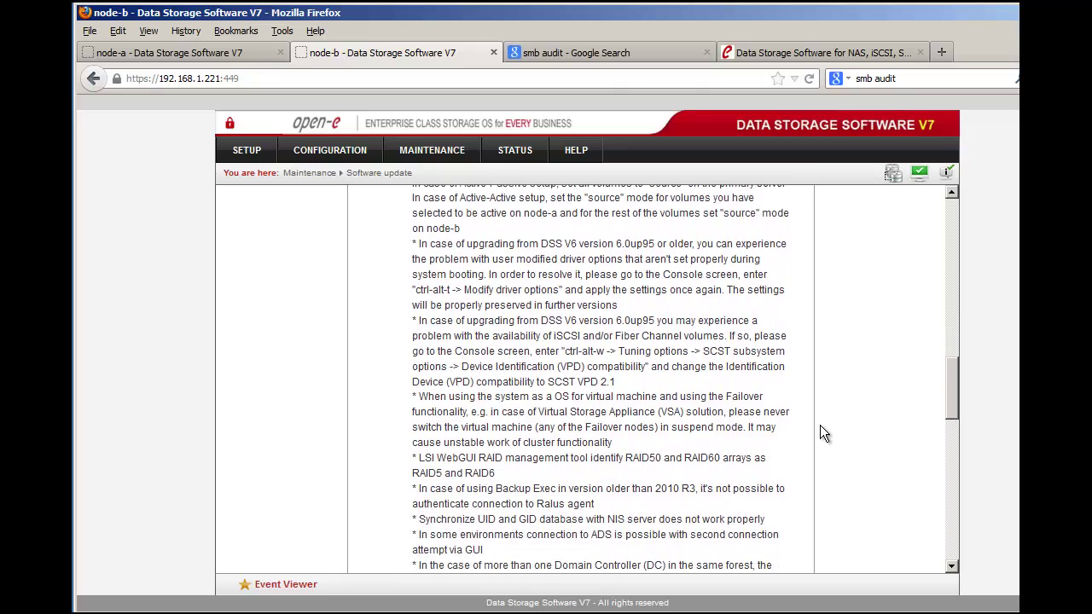
scroll(820, 426, down, 15)
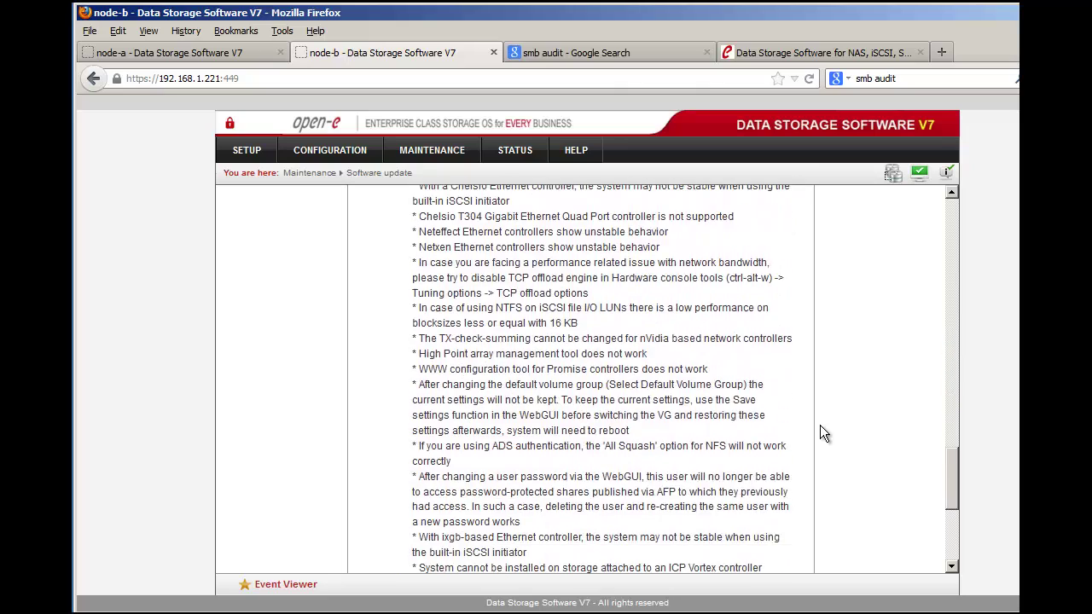
scroll(820, 427, down, 8)
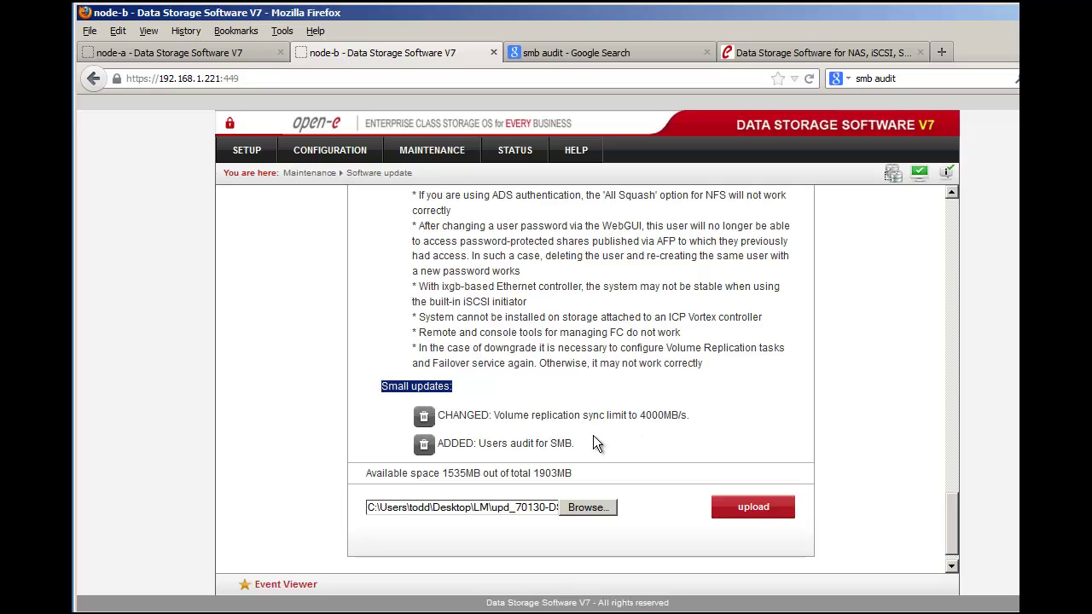
drag(581, 443, 543, 447)
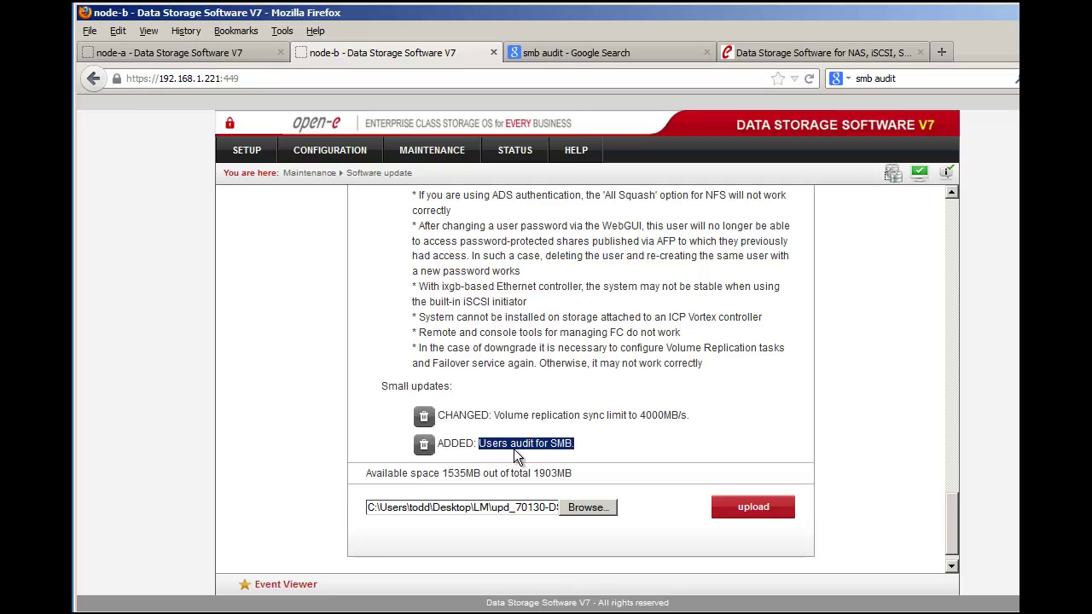
click(538, 371)
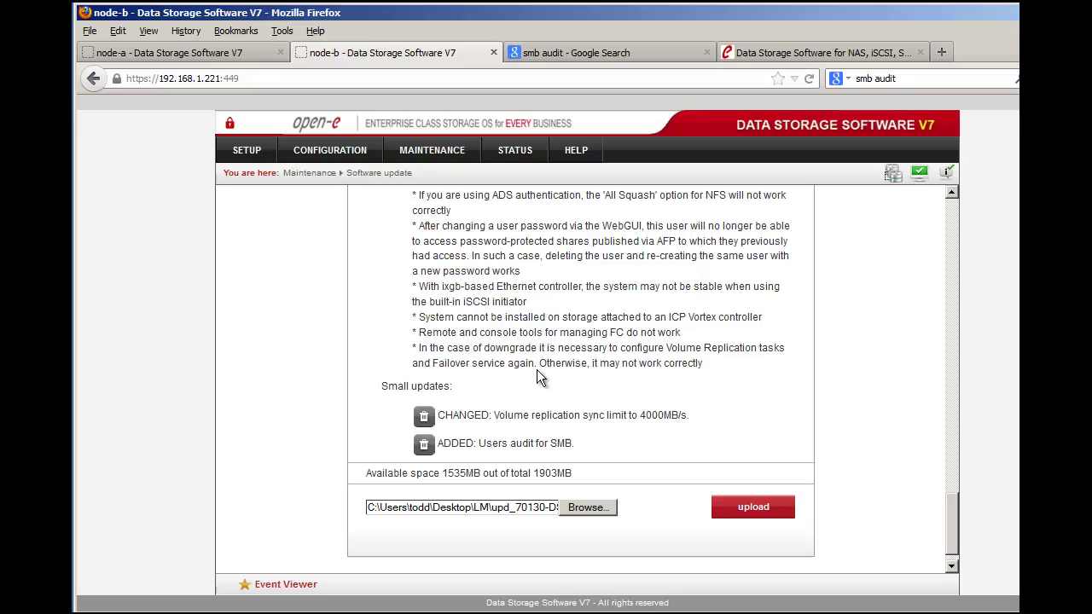
Step: Go to Volume manager > Volume groups, note unit S001, and select vg00
click(361, 161)
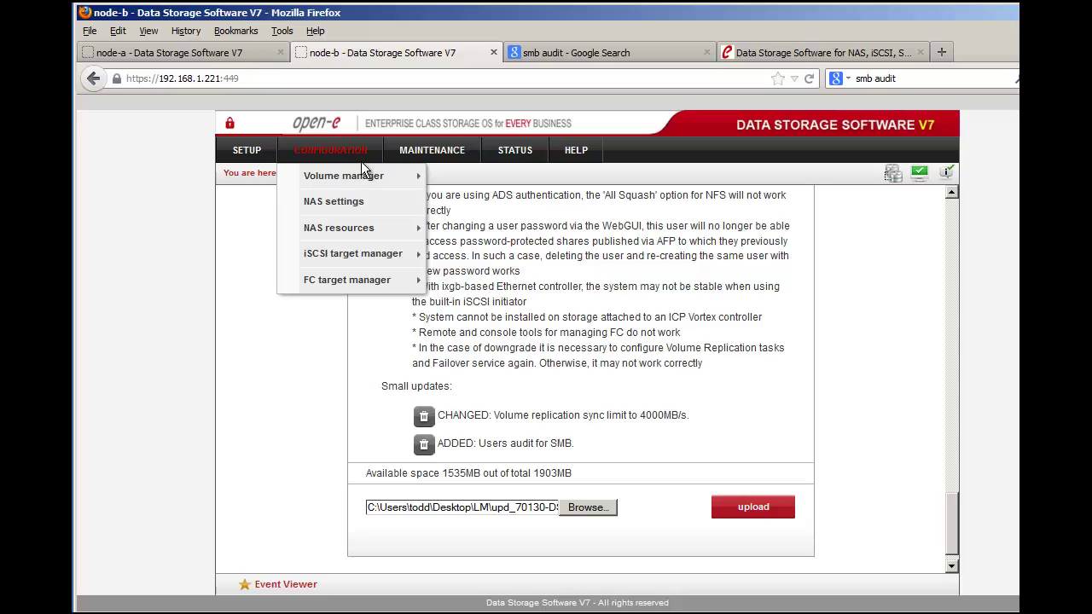
mouse_move(403, 175)
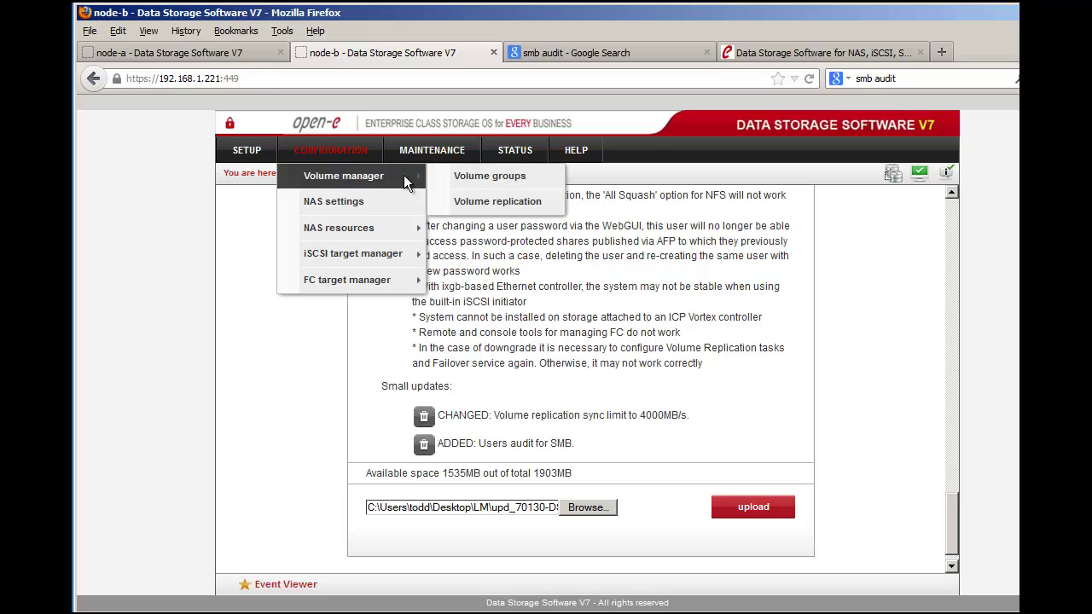
click(538, 177)
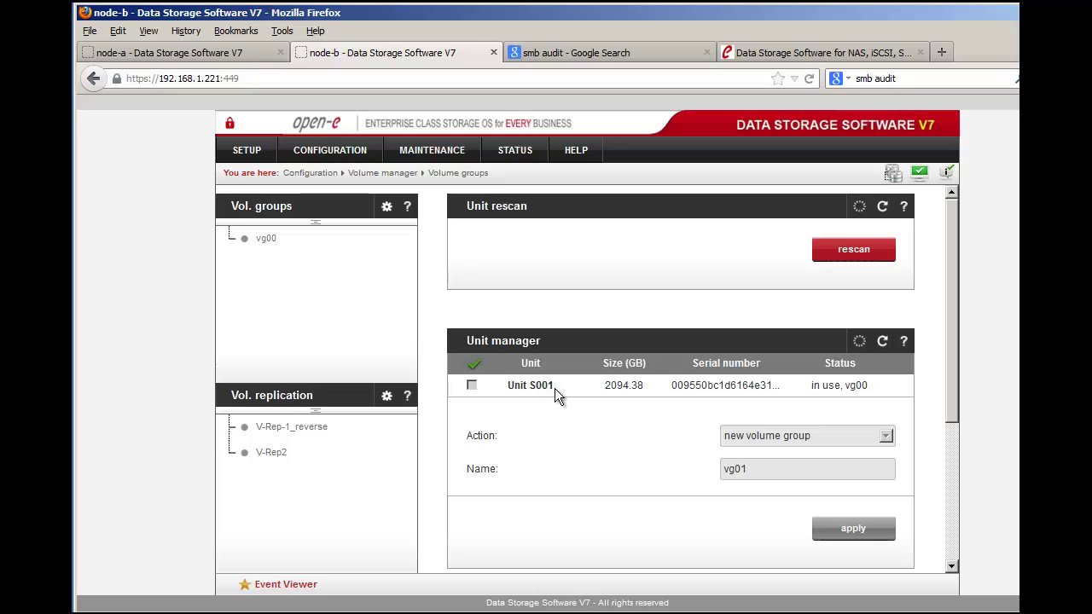
drag(555, 388, 539, 389)
click(263, 249)
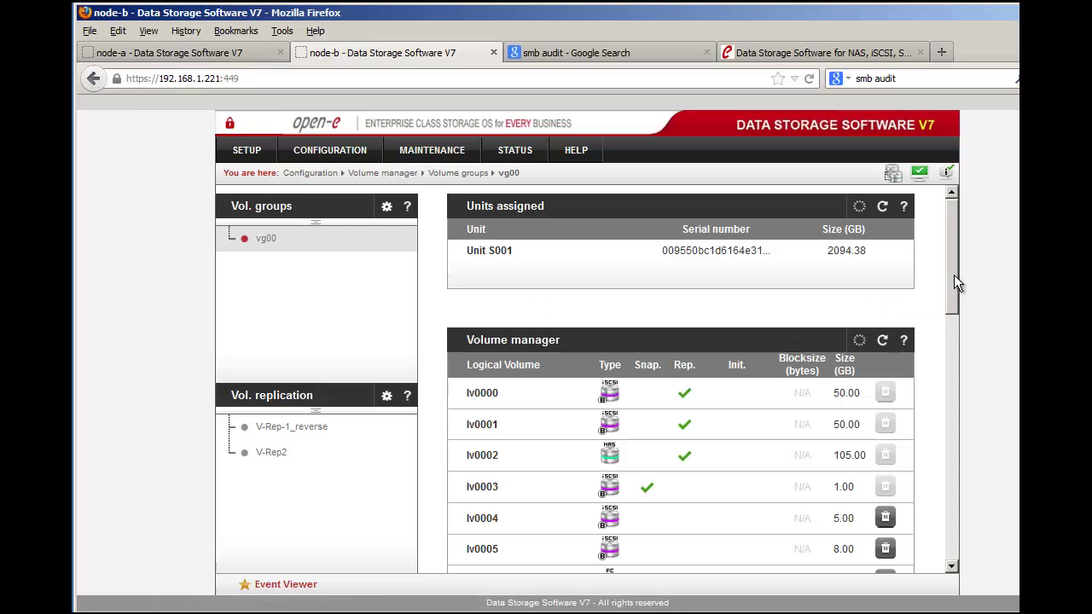
Step: Keep 'new NAS volume' as the action, enter 10 GB and apply, creating lv0010
drag(954, 275, 949, 453)
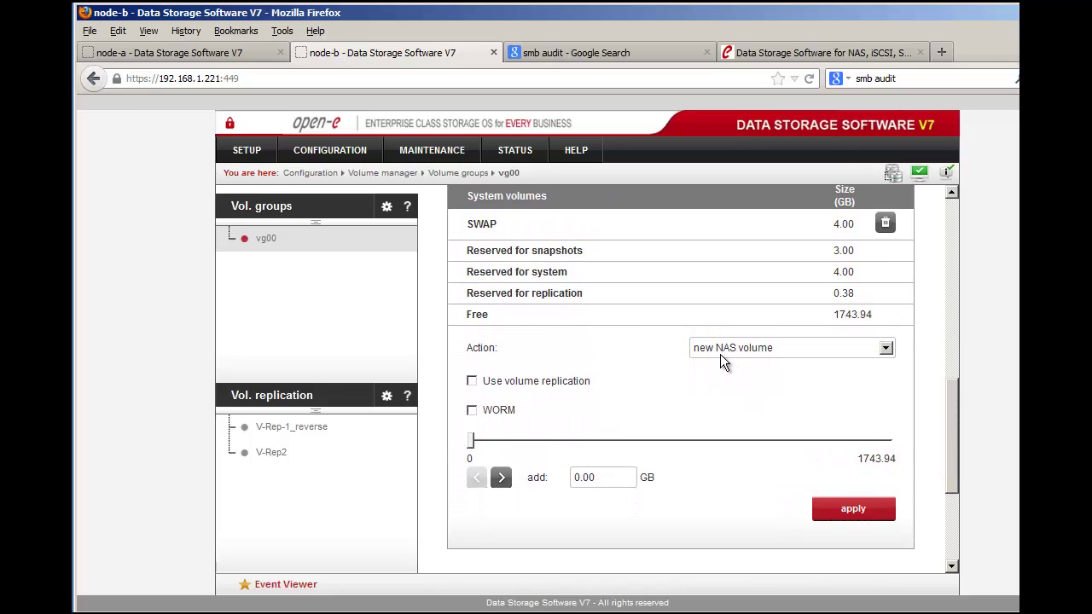
click(807, 353)
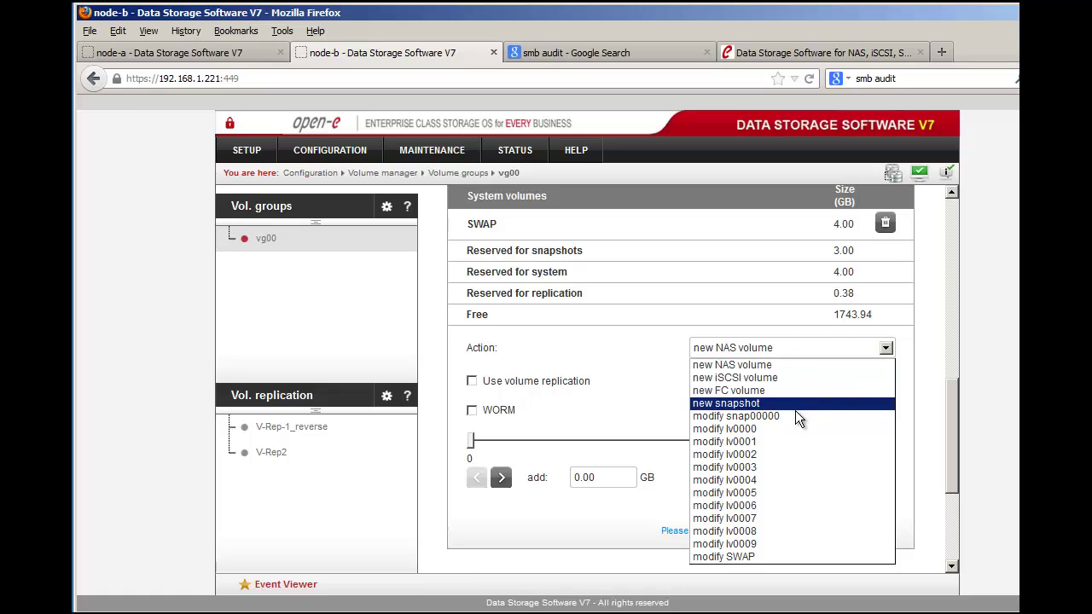
click(633, 420)
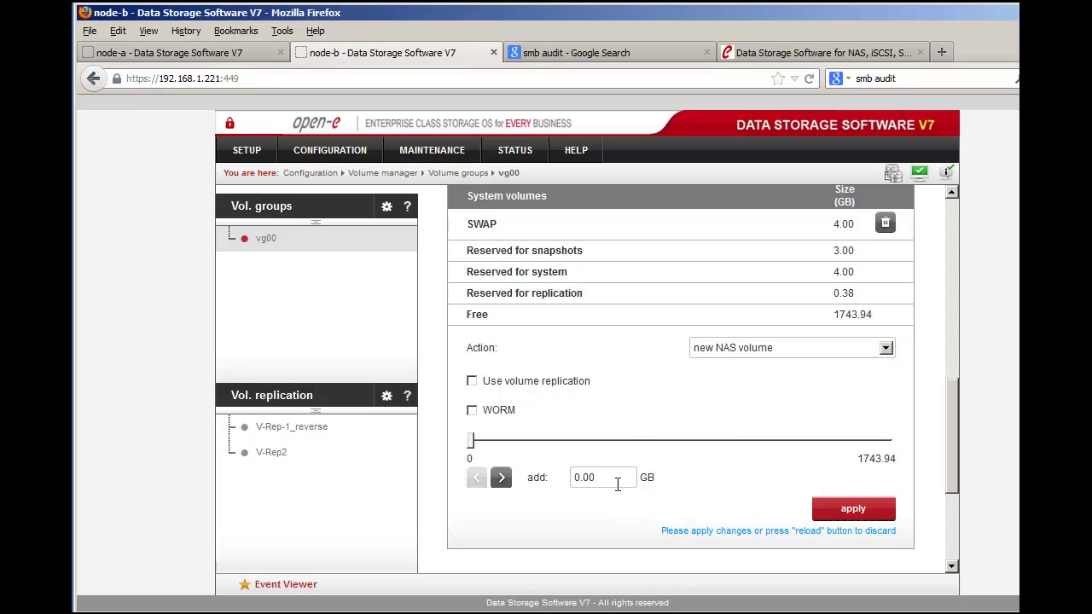
drag(605, 477, 556, 480)
text(10)
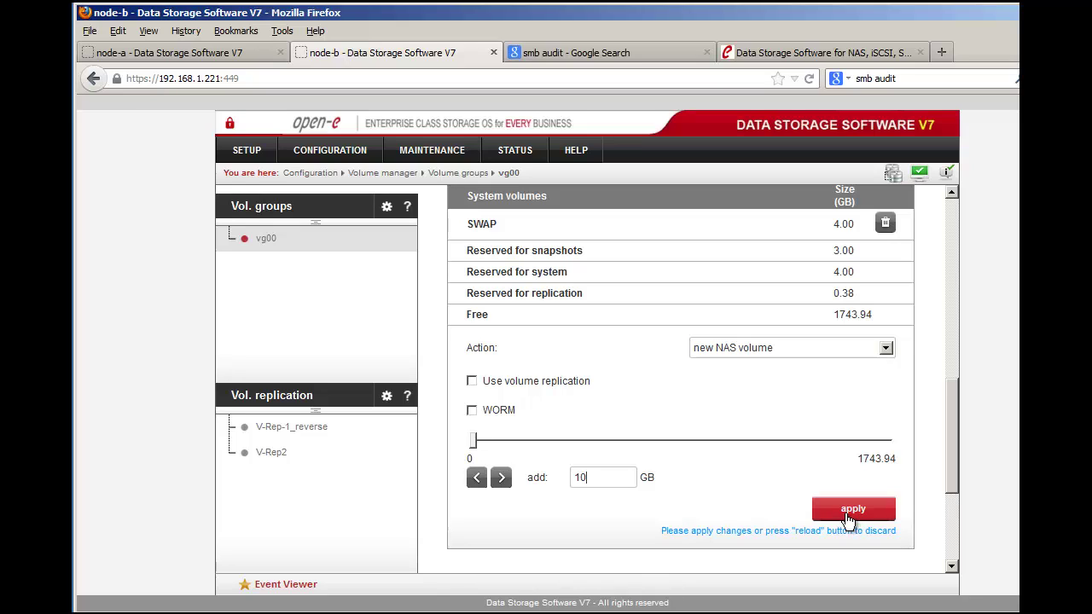
click(849, 515)
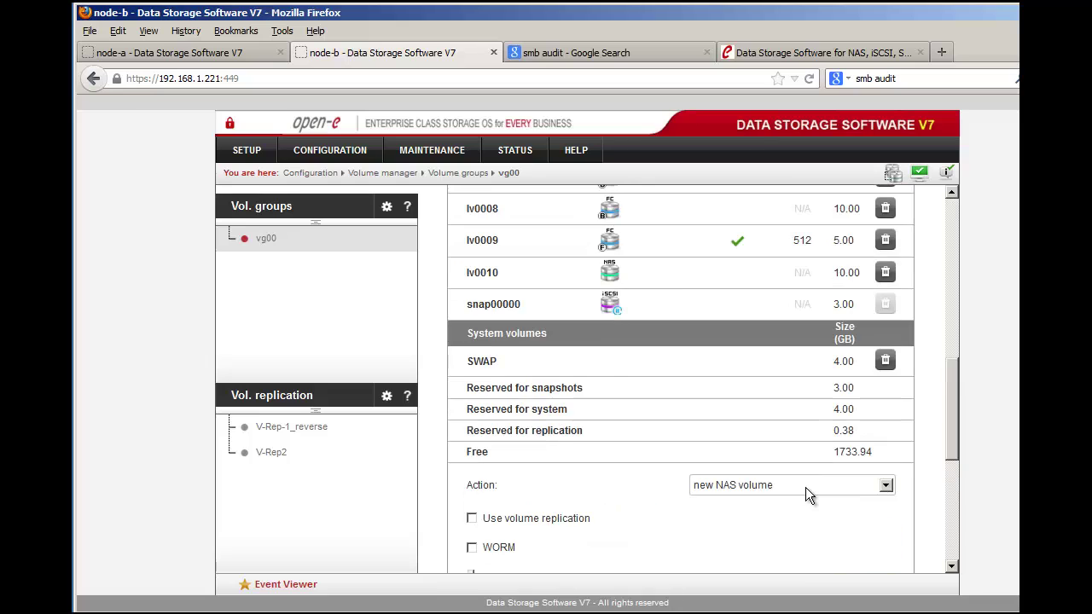
Step: Choose 'modify lv0010' as the action and add 30 GB to it
scroll(806, 493, down, 2)
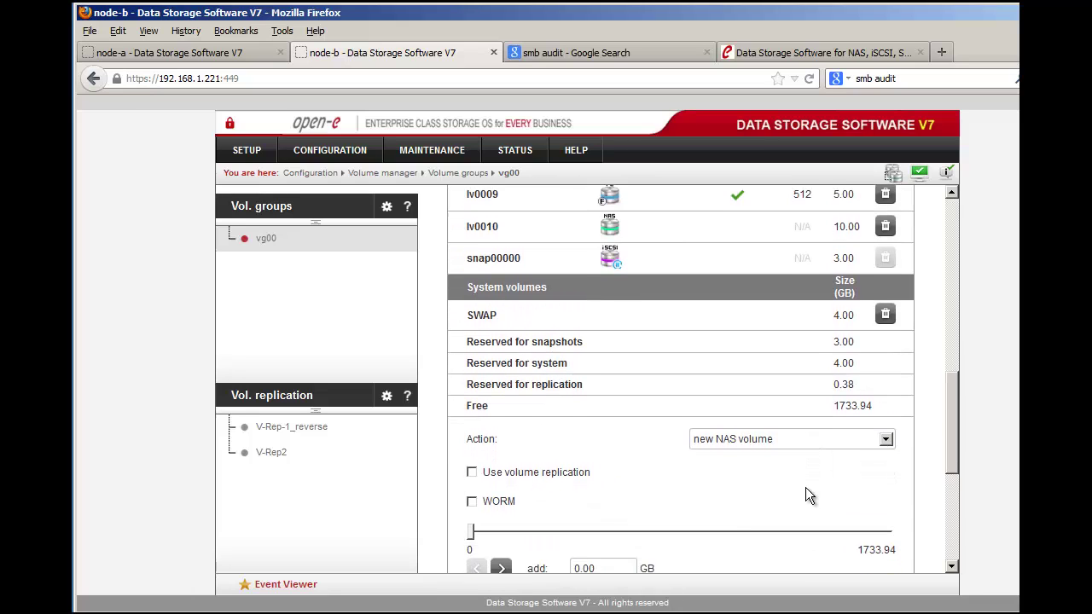
scroll(805, 490, up, 2)
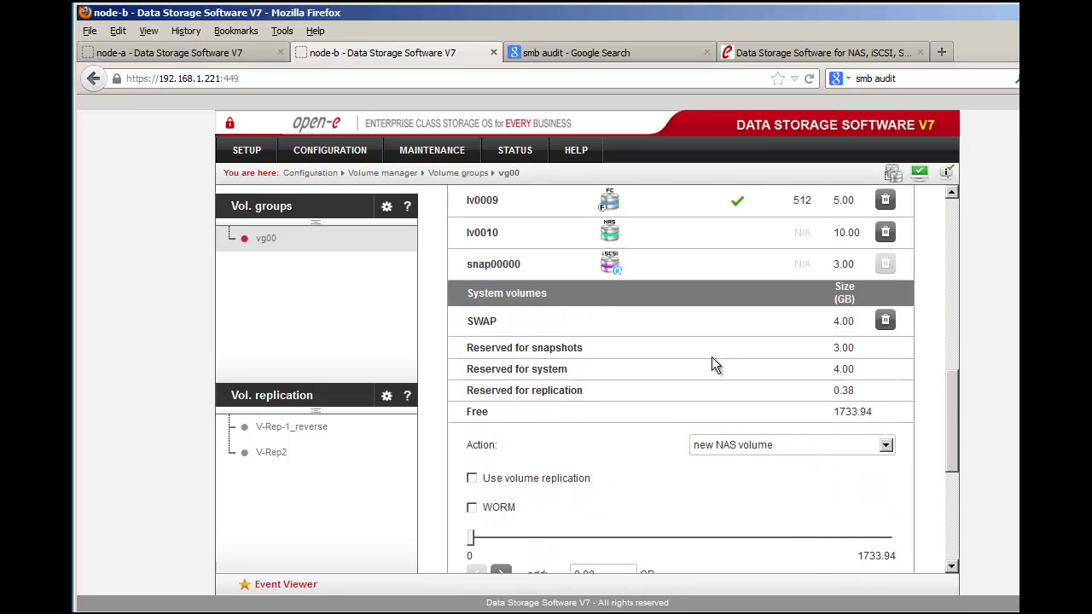
double_click(494, 243)
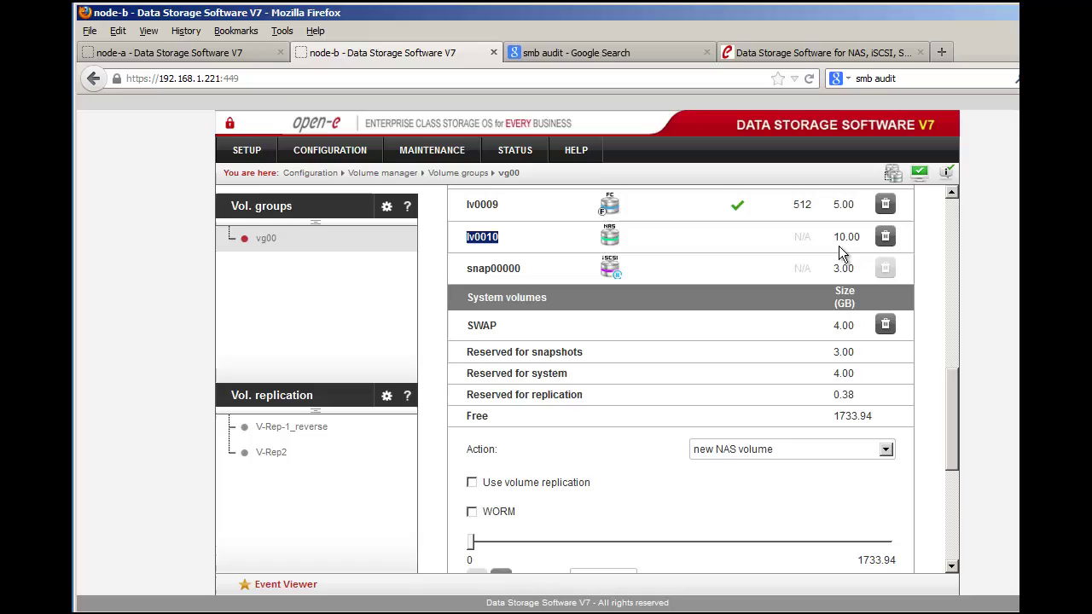
scroll(892, 456, down, 2)
scroll(891, 453, down, 3)
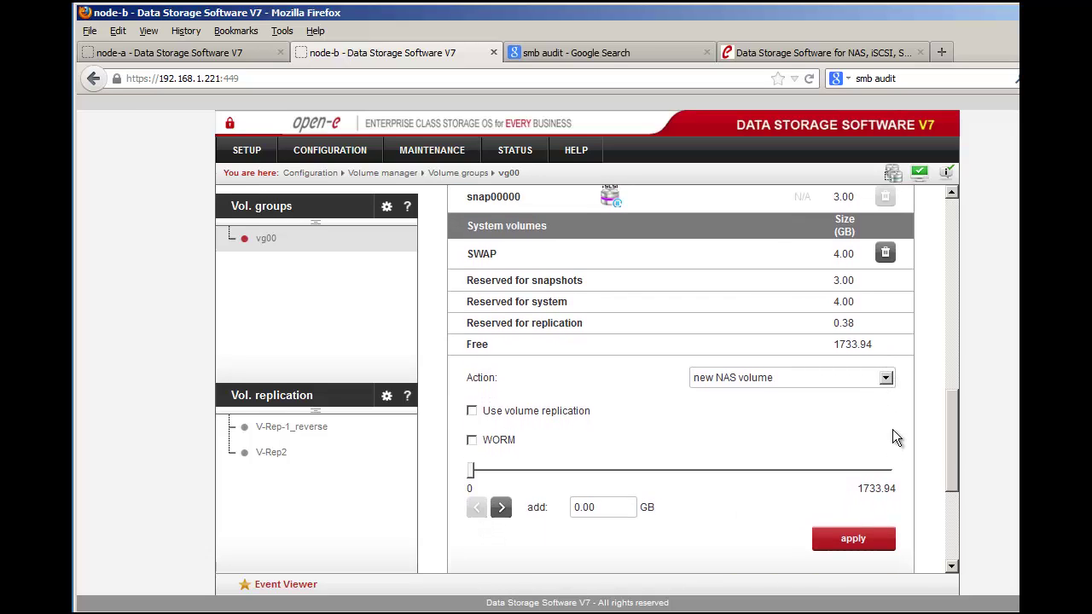
click(887, 381)
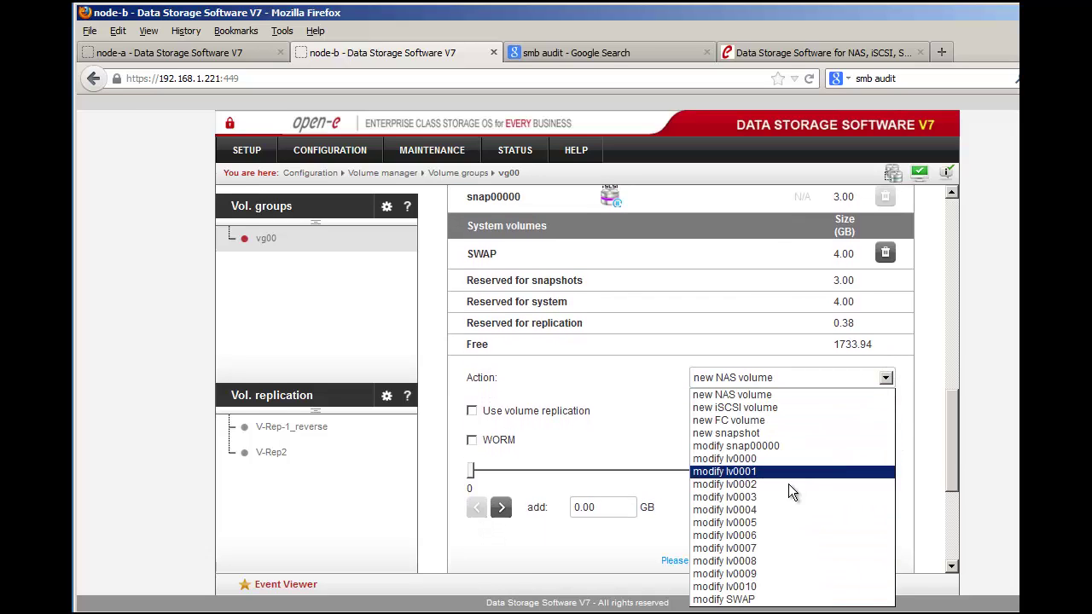
click(759, 588)
drag(602, 477, 563, 478)
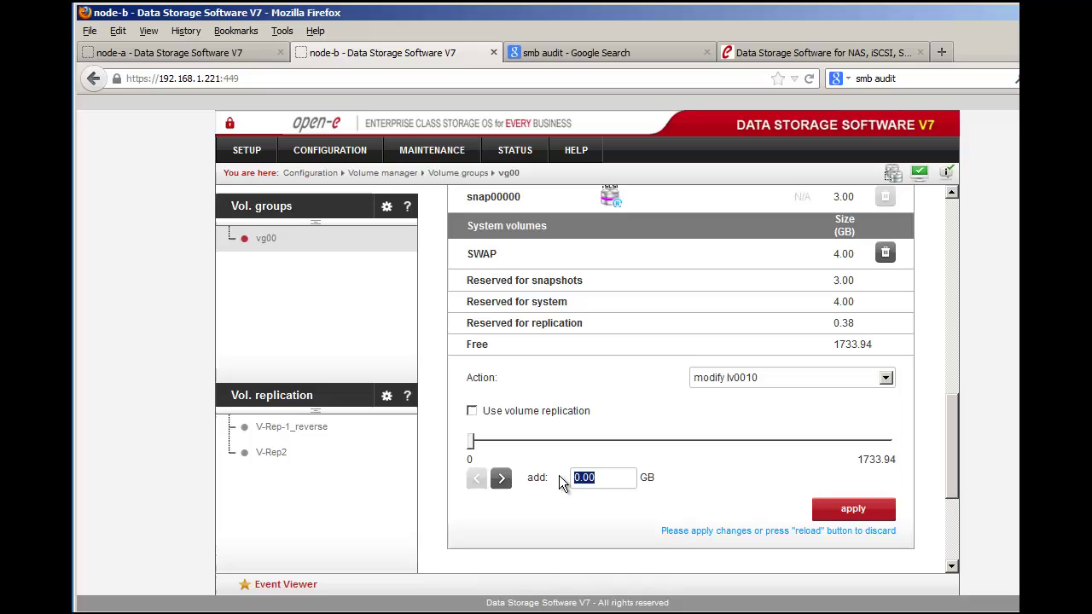
text(30)
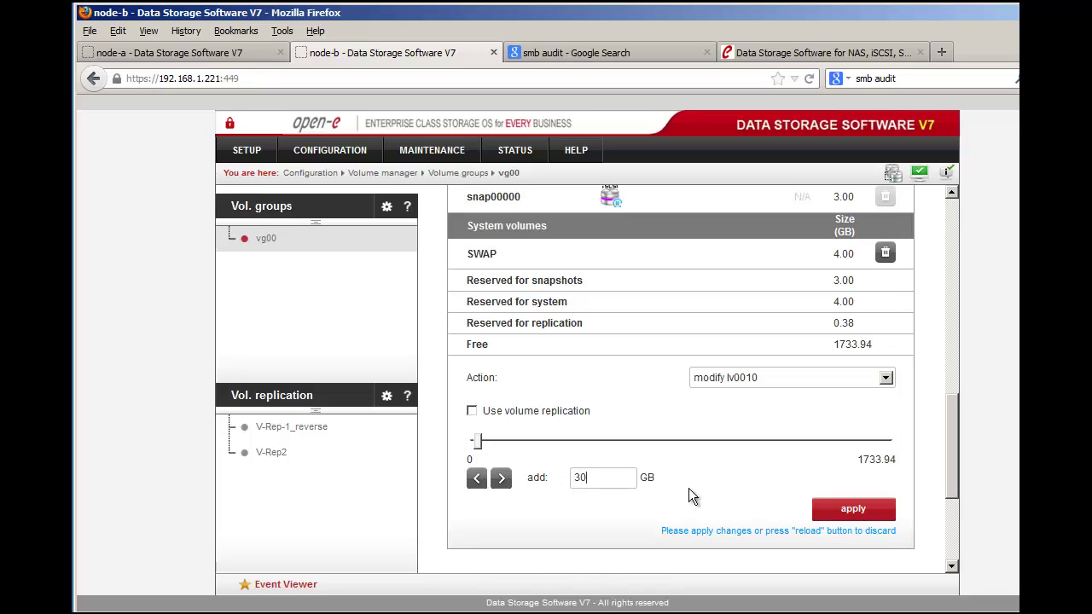
click(832, 515)
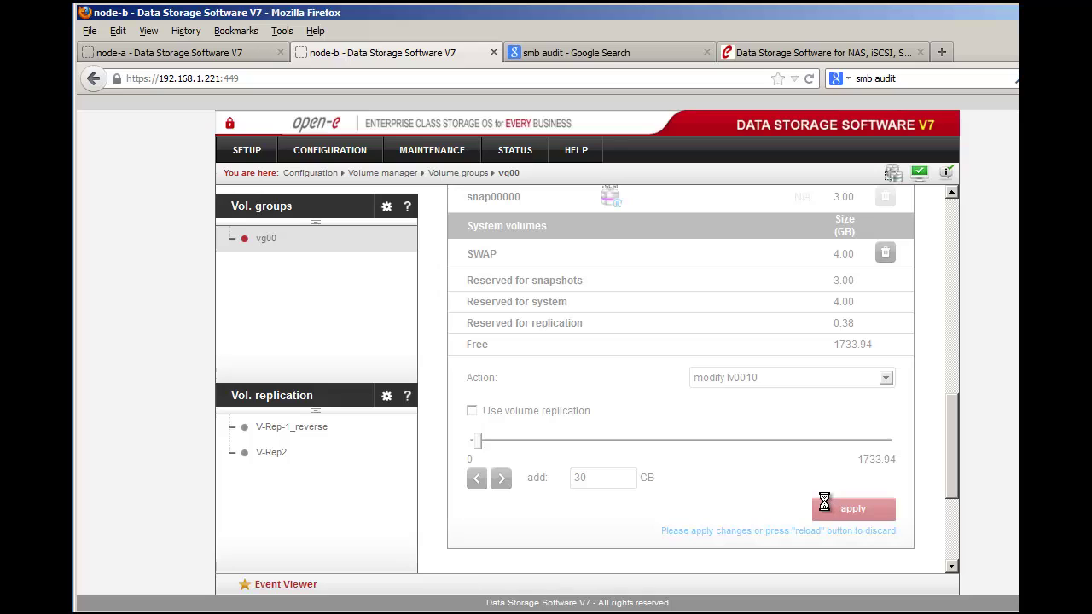
Step: Confirm lv0010 now shows 40.00 GB in the volume list
scroll(824, 503, up, 3)
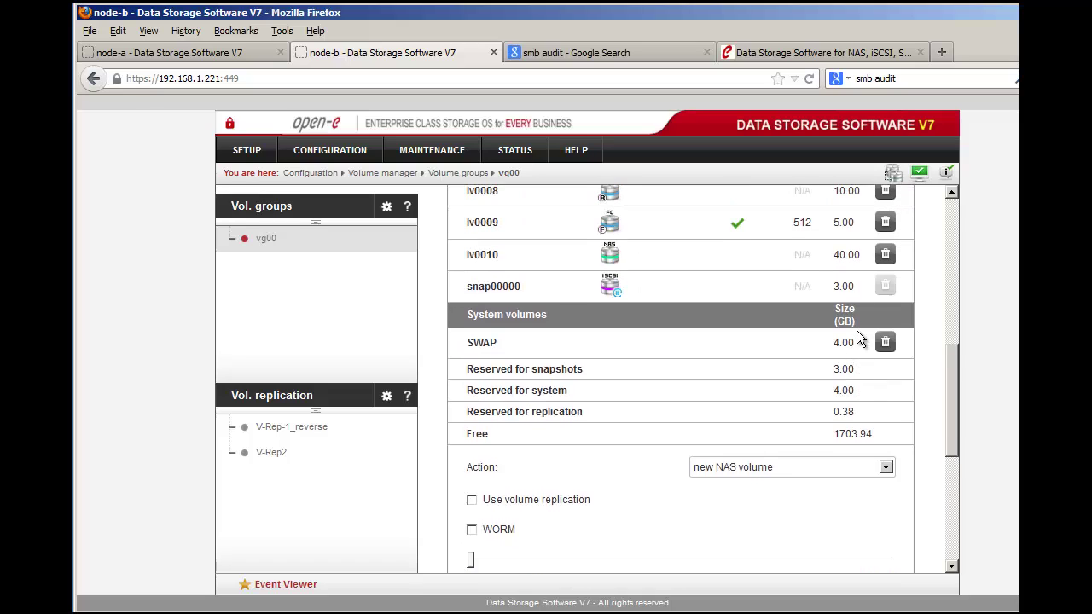
scroll(845, 333, up, 1)
double_click(854, 312)
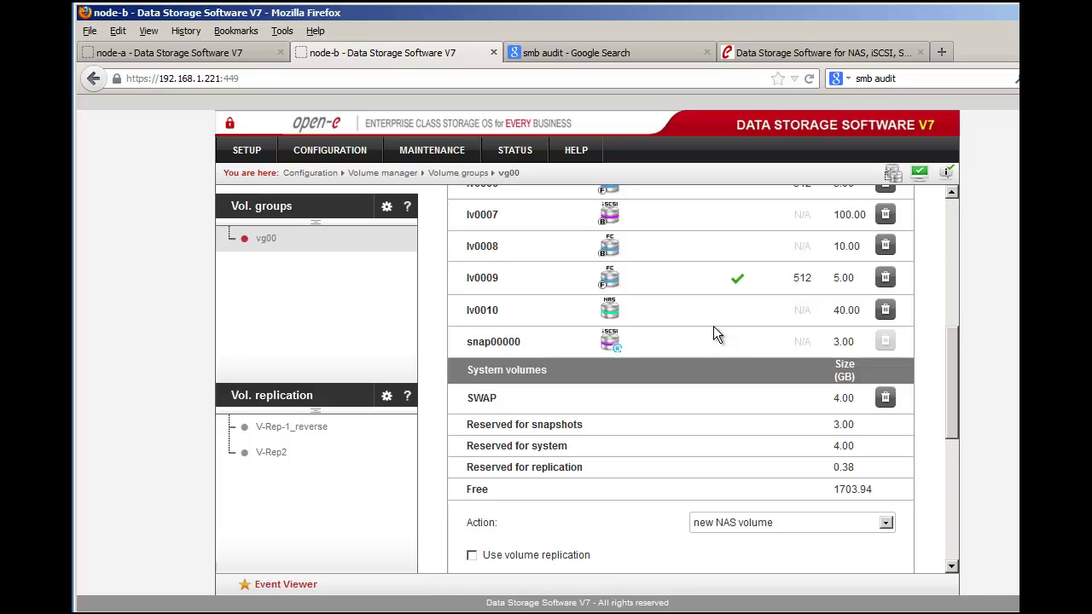
Step: Open NAS resources > Shares and name a new share smb_log from the suggestions
click(367, 149)
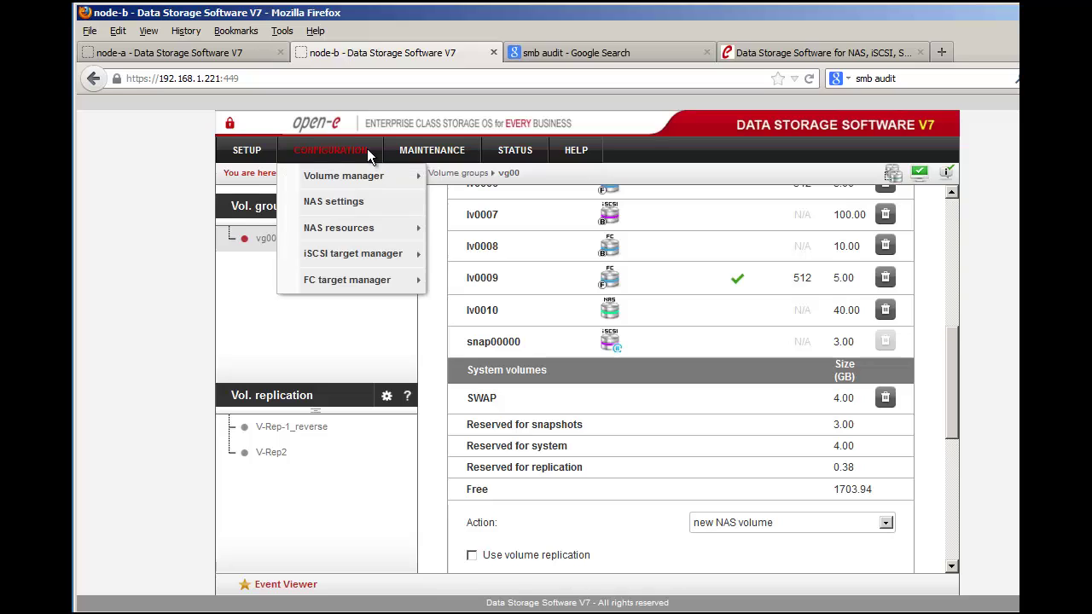
mouse_move(369, 227)
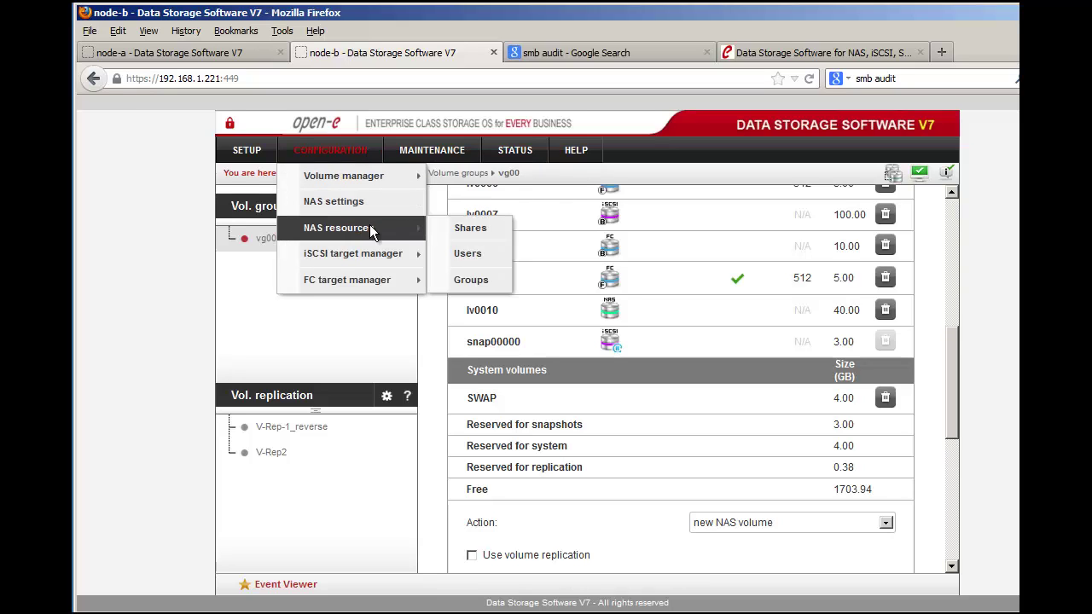
click(449, 228)
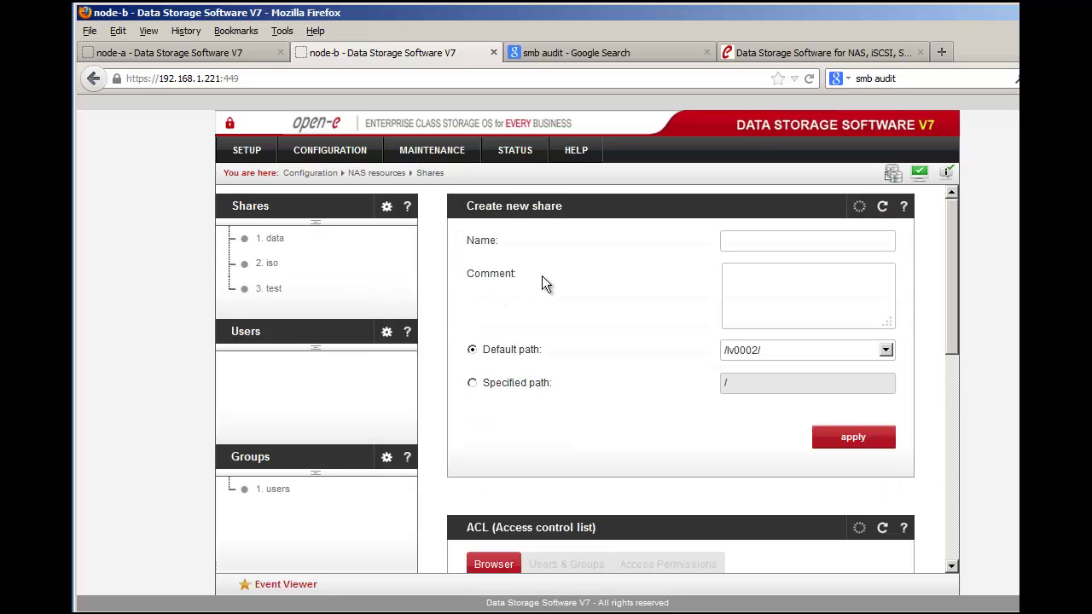
click(732, 247)
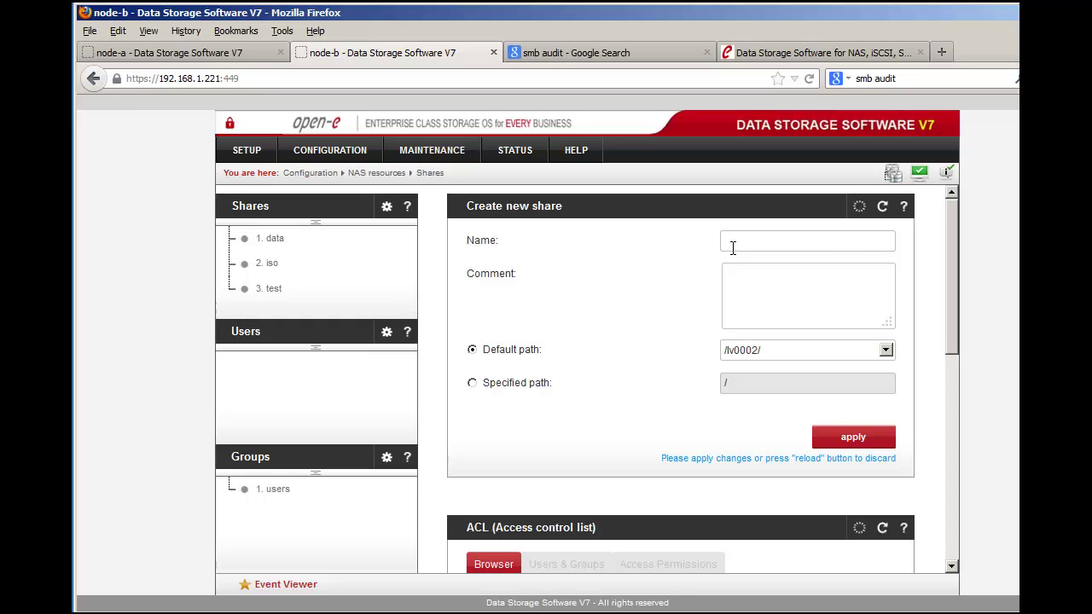
text(s)
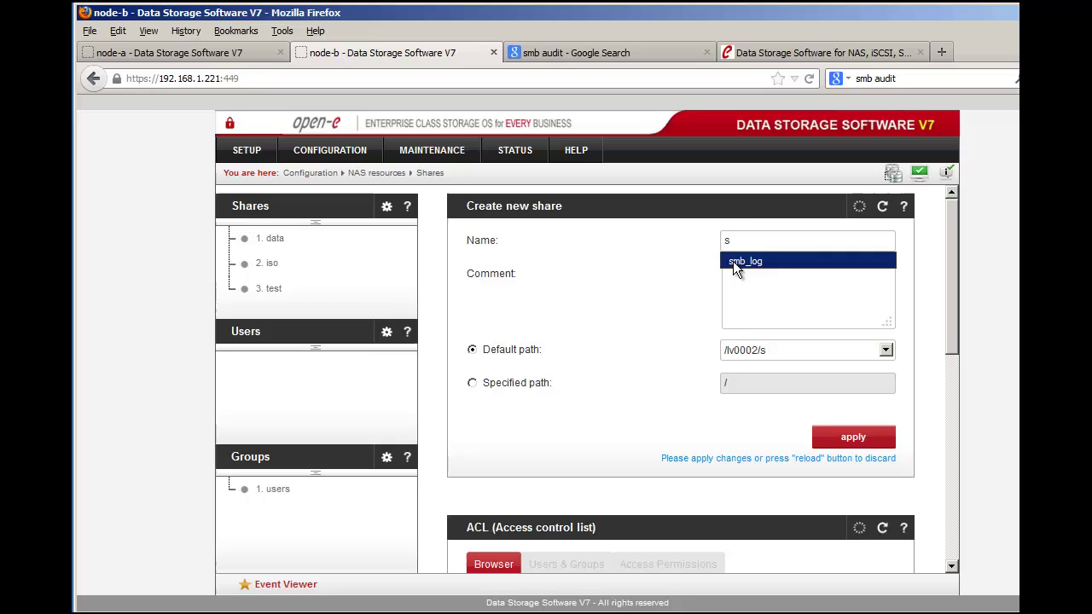
click(733, 261)
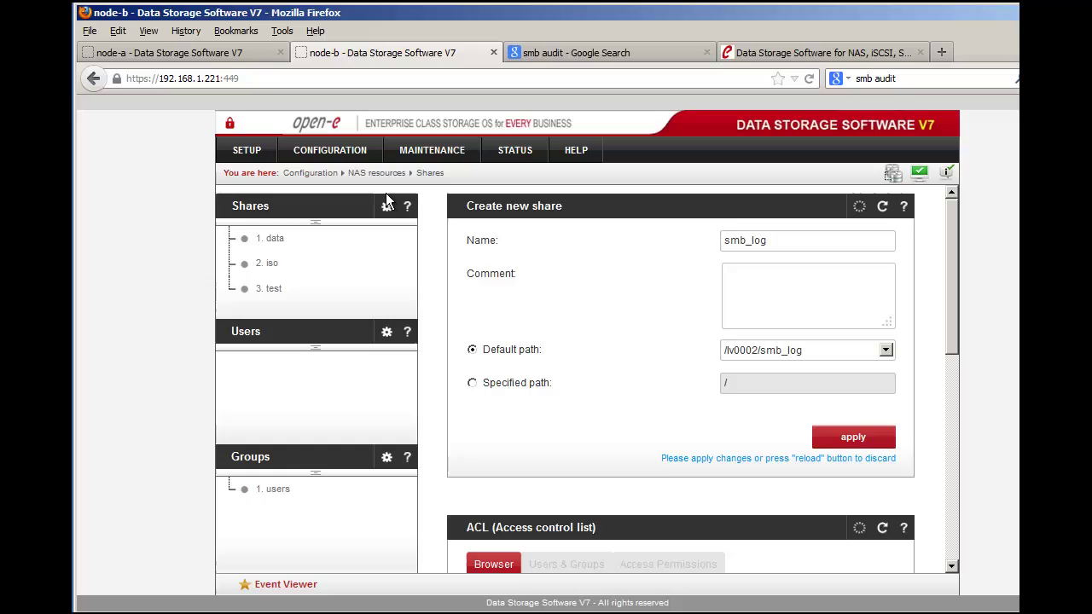
Step: In NAS settings, turn on Enable logging under SMB settings and apply
click(365, 153)
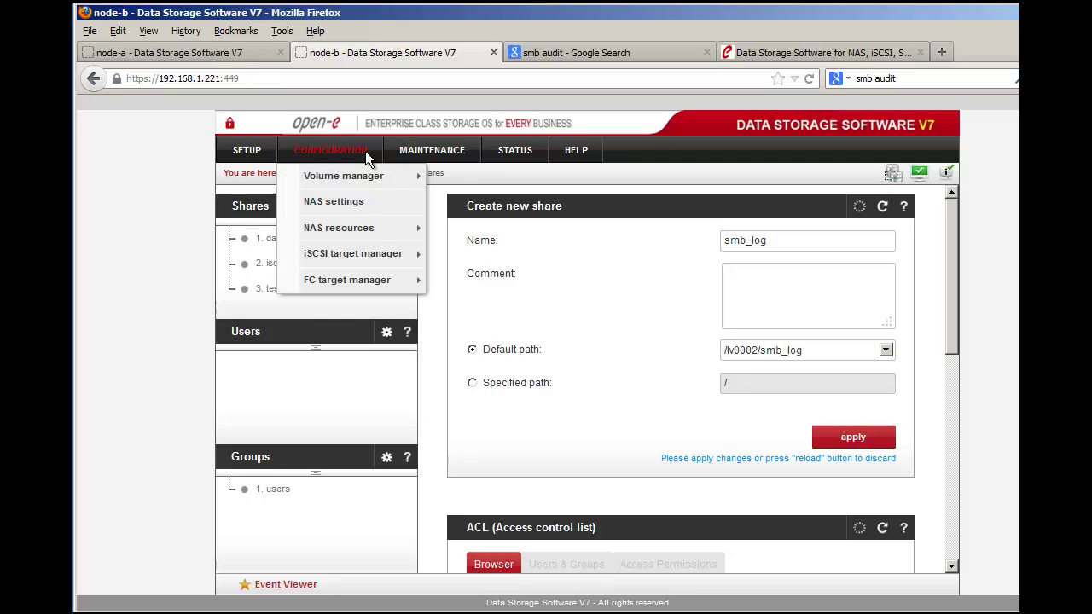
click(369, 202)
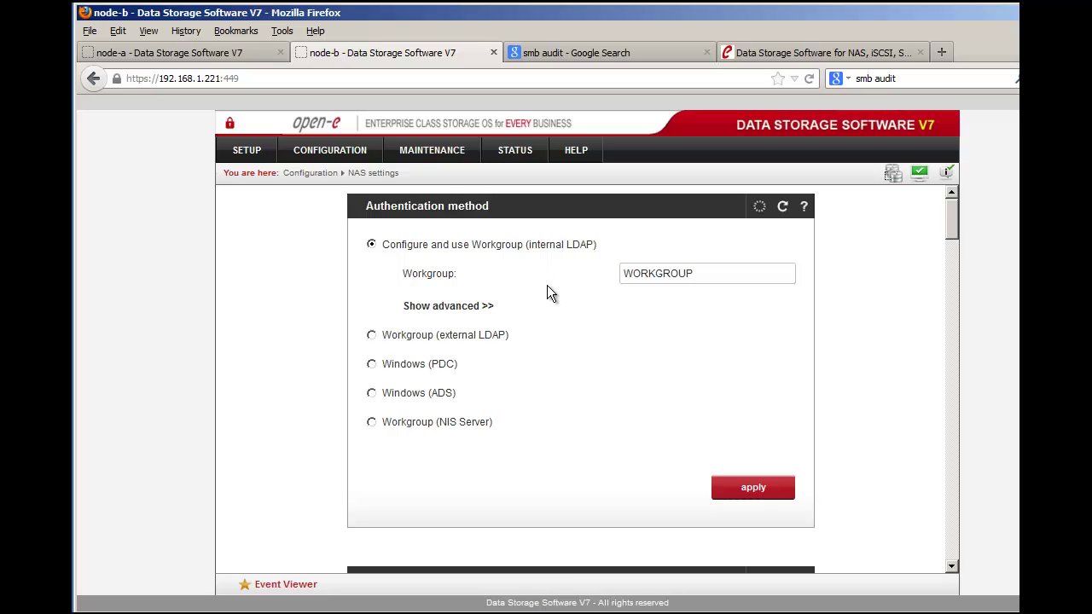
scroll(549, 294, down, 5)
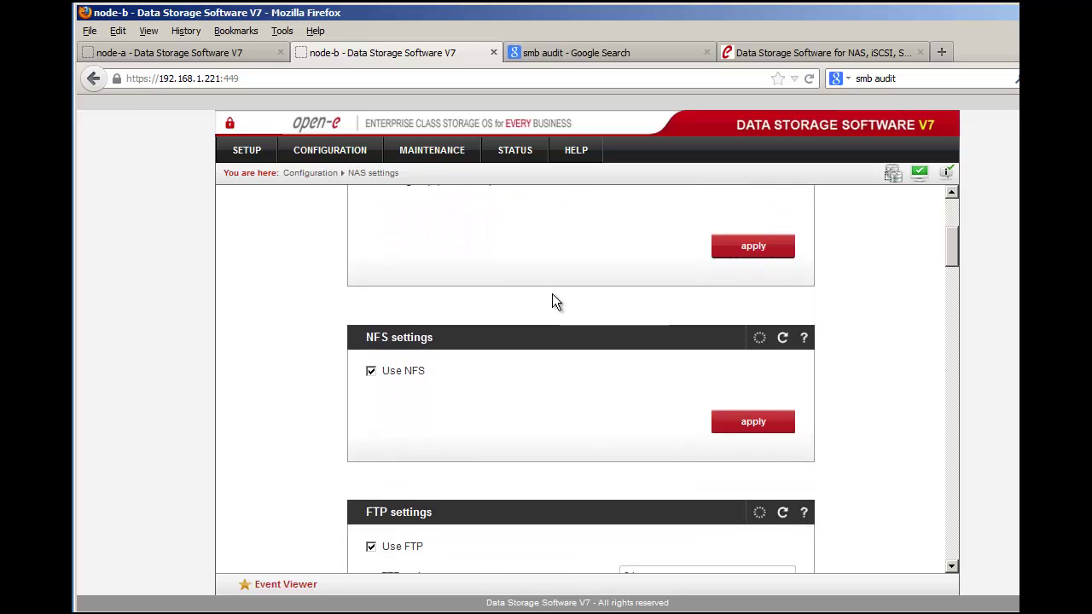
scroll(551, 297, down, 10)
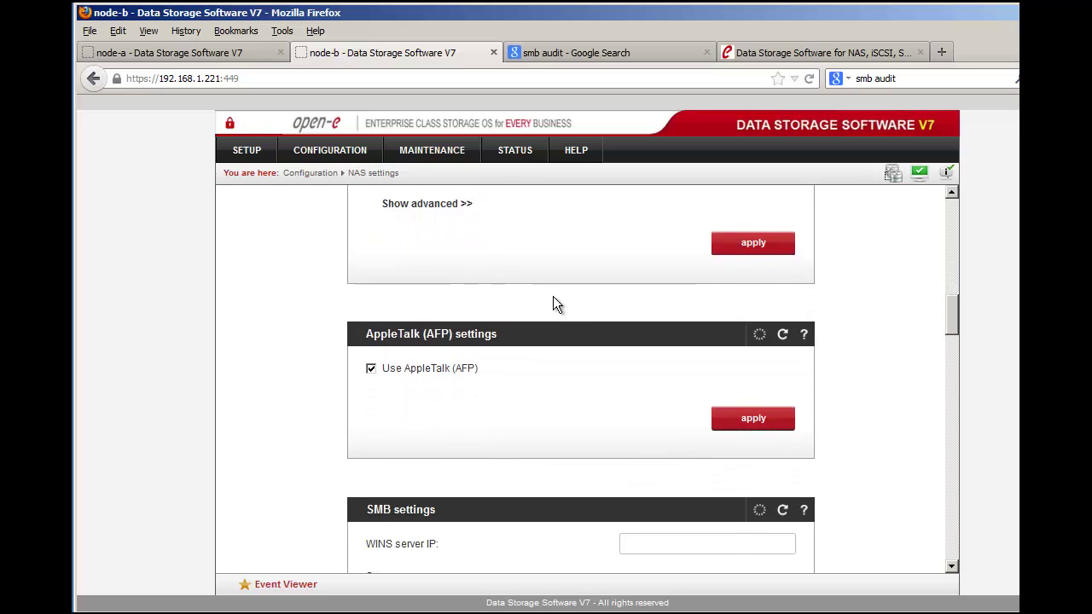
scroll(553, 300, down, 10)
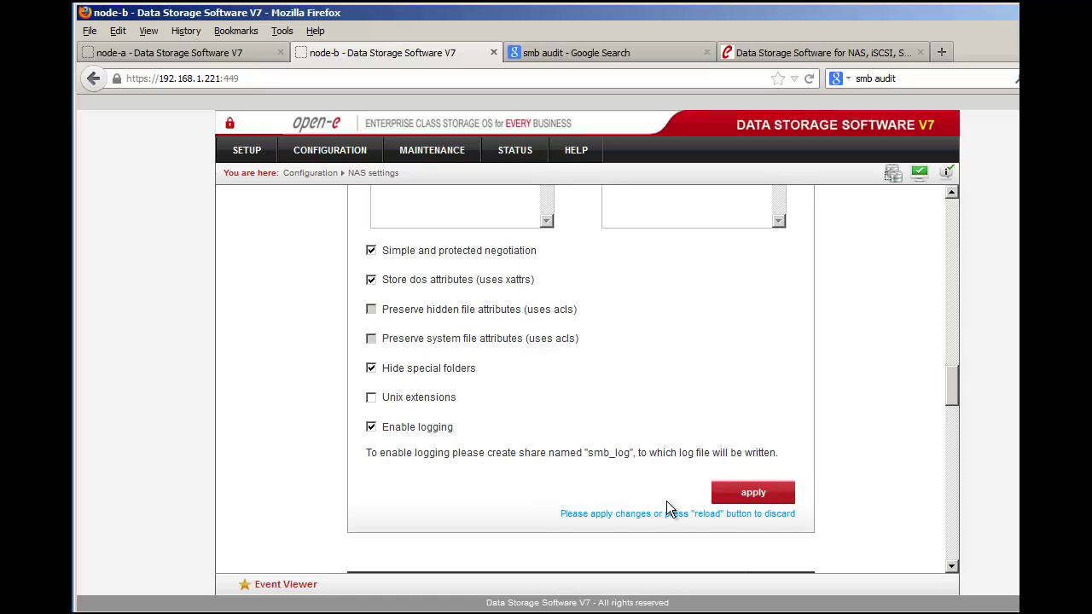
click(772, 495)
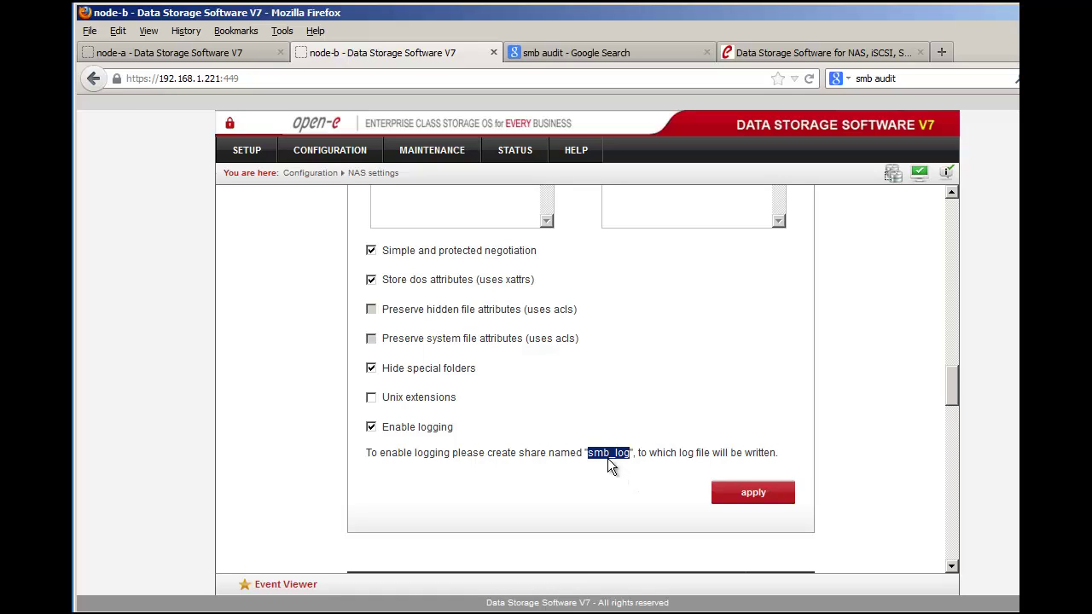
Step: Set the smb_log share's default path to /lv0010/smb_log and create it
click(362, 148)
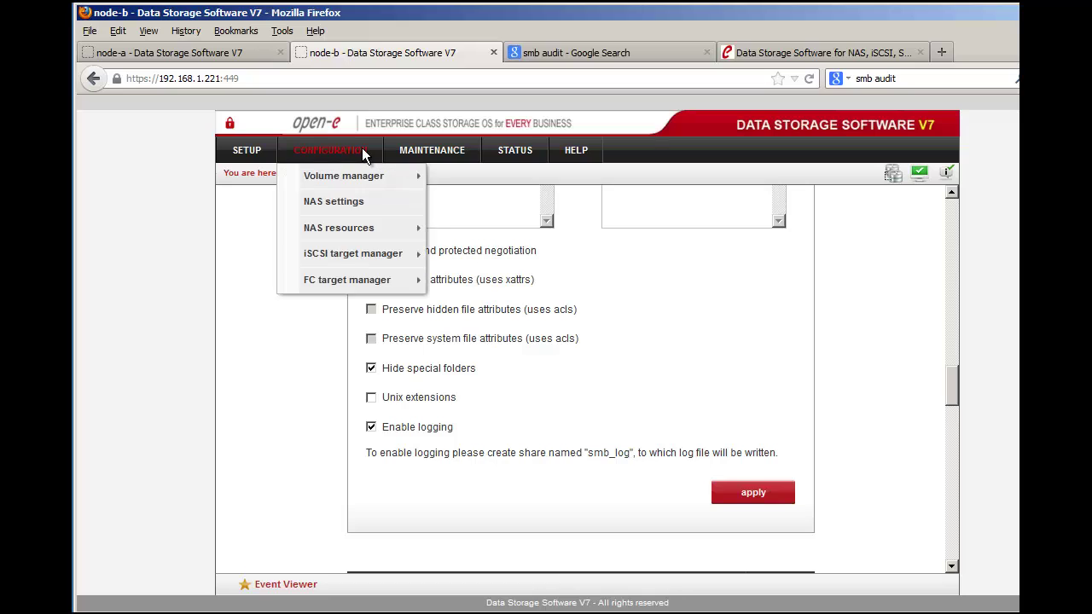
mouse_move(376, 231)
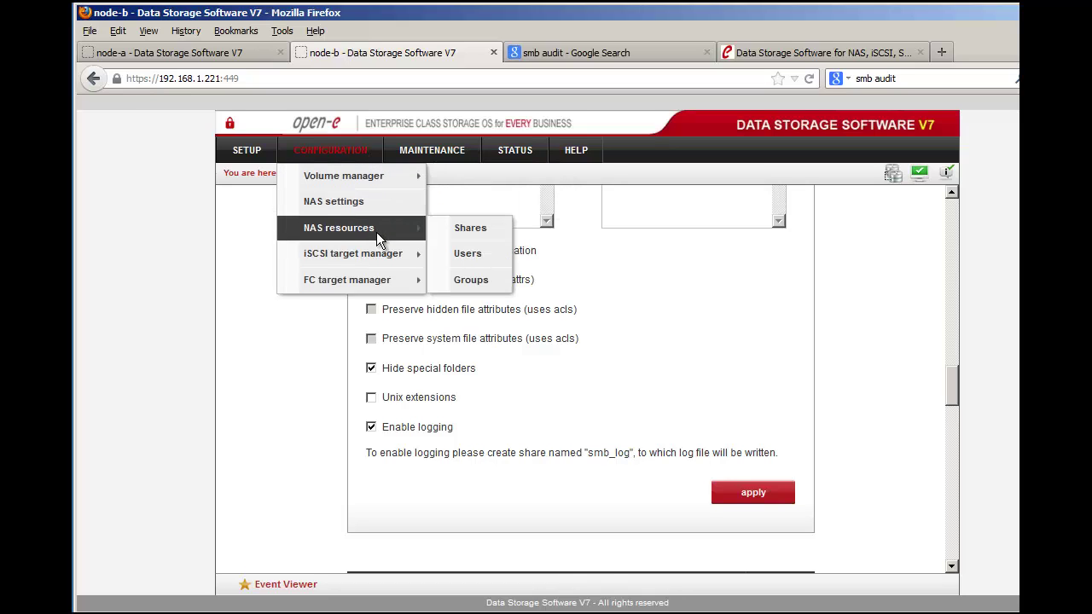
click(467, 228)
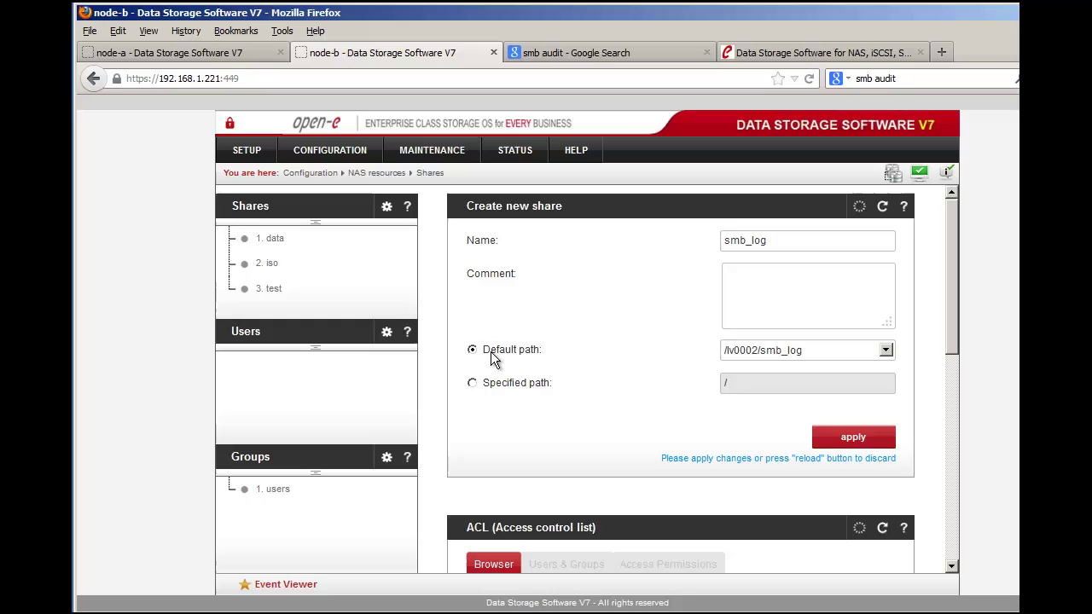
click(742, 350)
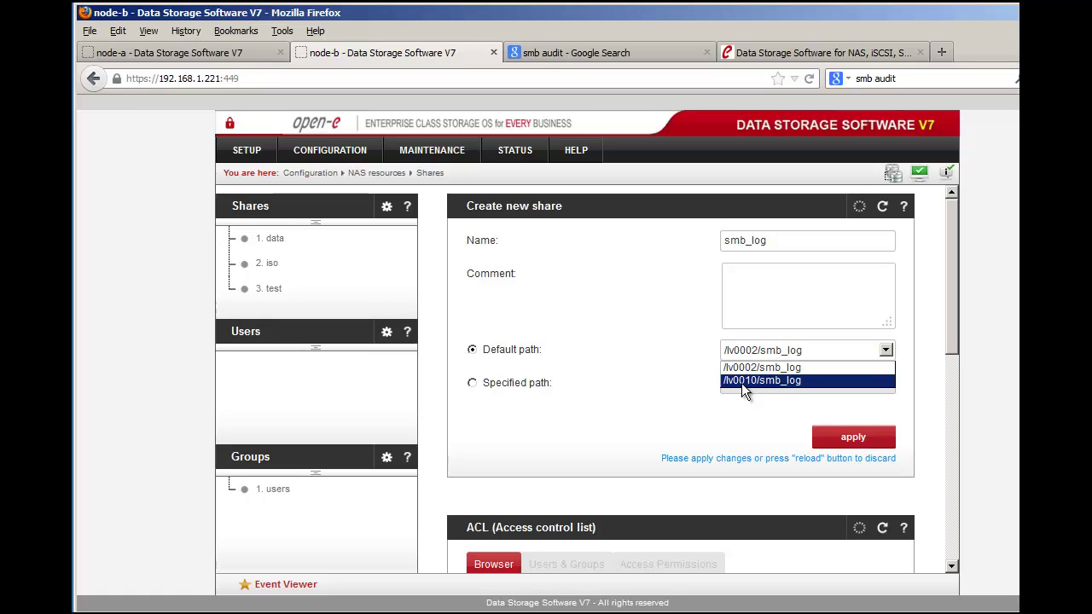
click(745, 381)
click(841, 437)
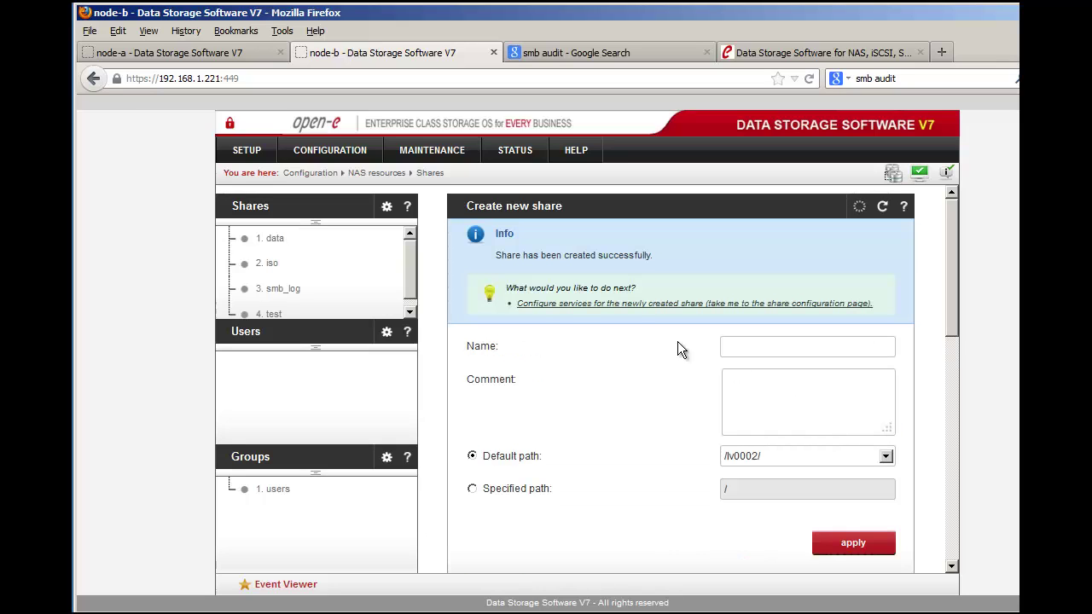
Step: Give share smb_log Guest SMB access (anyone without password) and apply
click(289, 293)
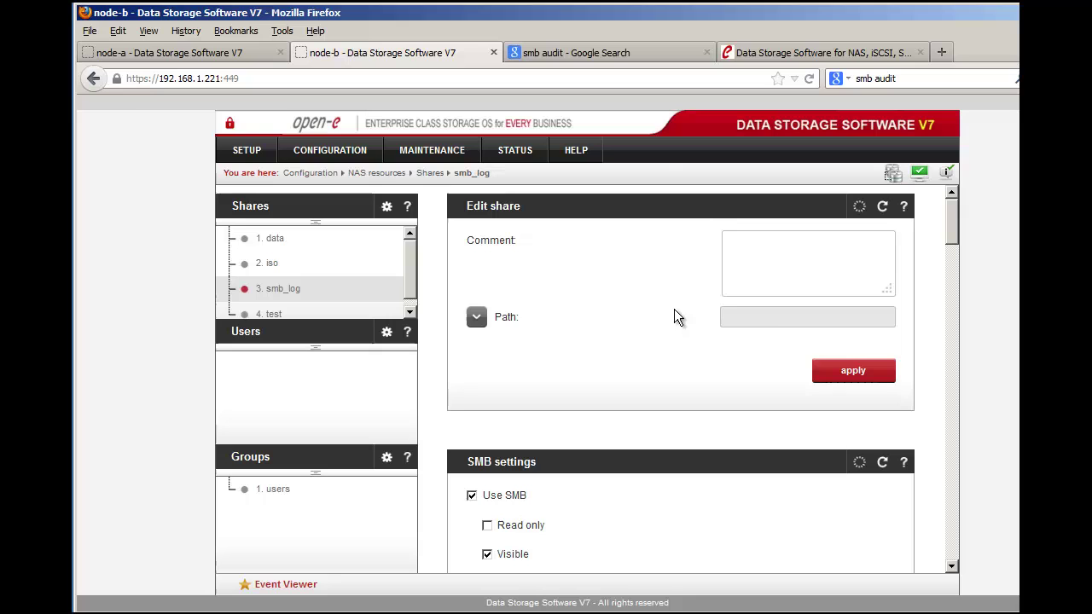
scroll(853, 413, down, 5)
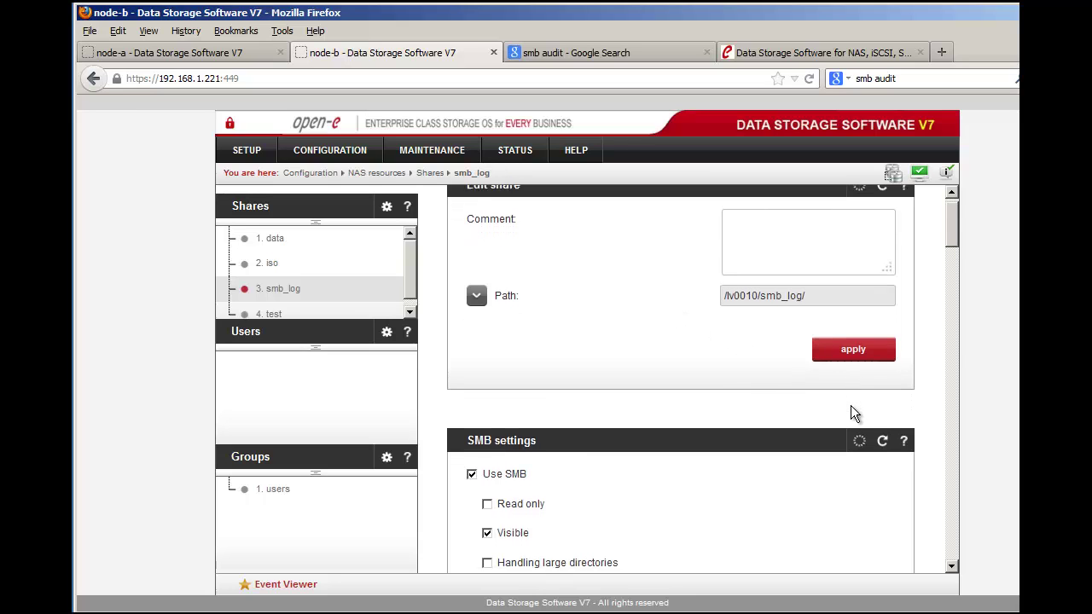
scroll(855, 414, down, 1)
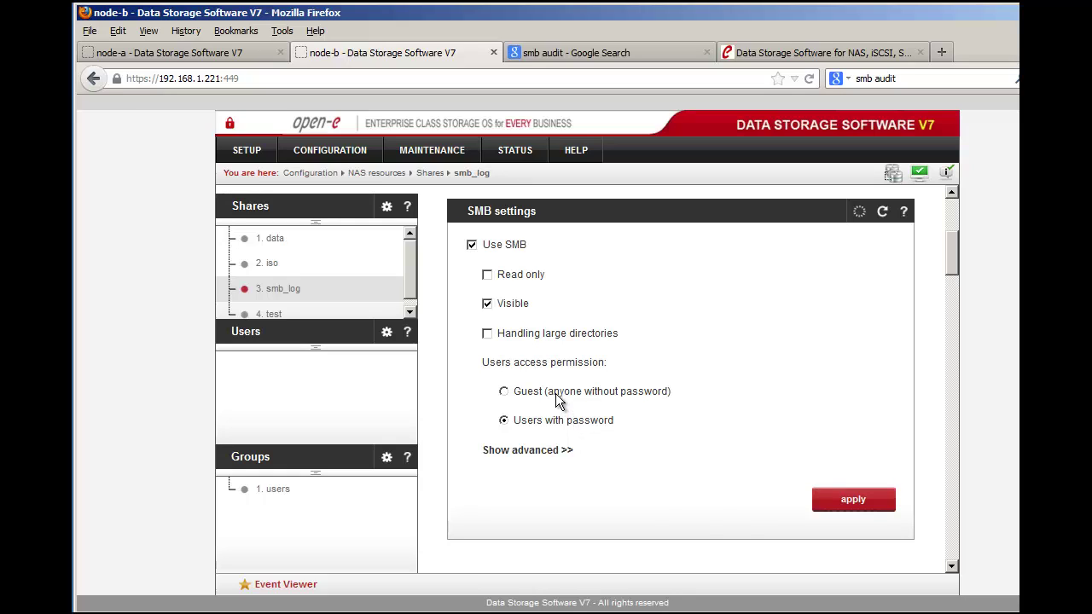
click(556, 399)
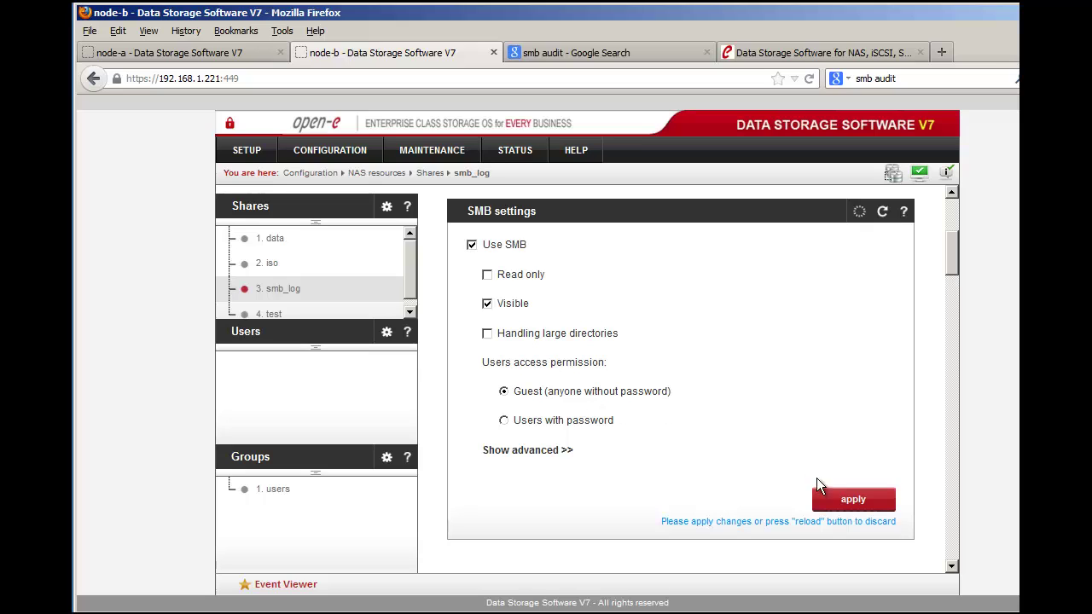
click(852, 505)
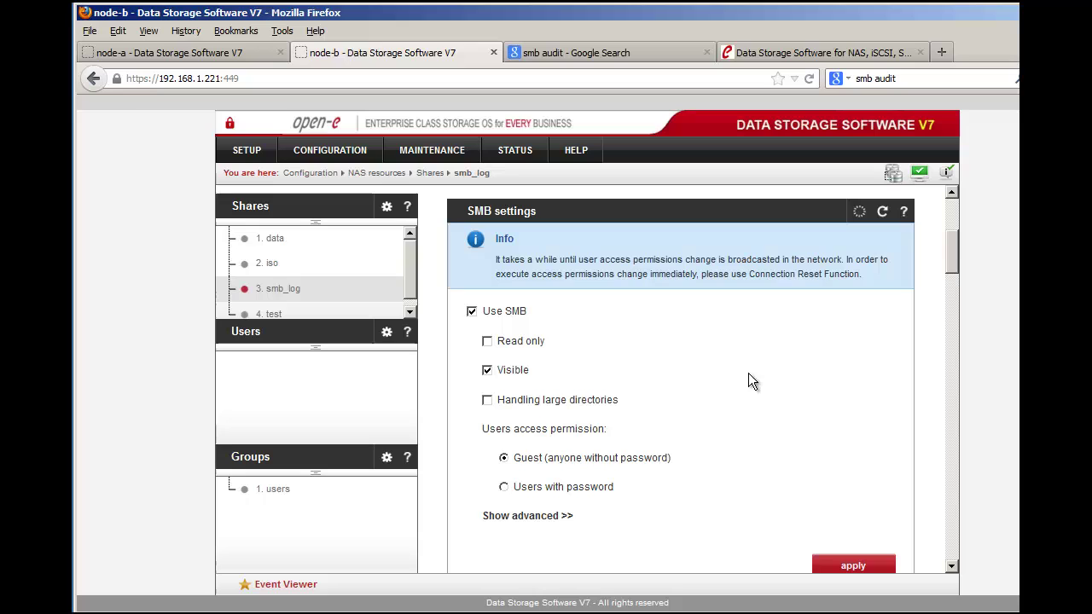
scroll(748, 375, down, 2)
scroll(748, 380, down, 5)
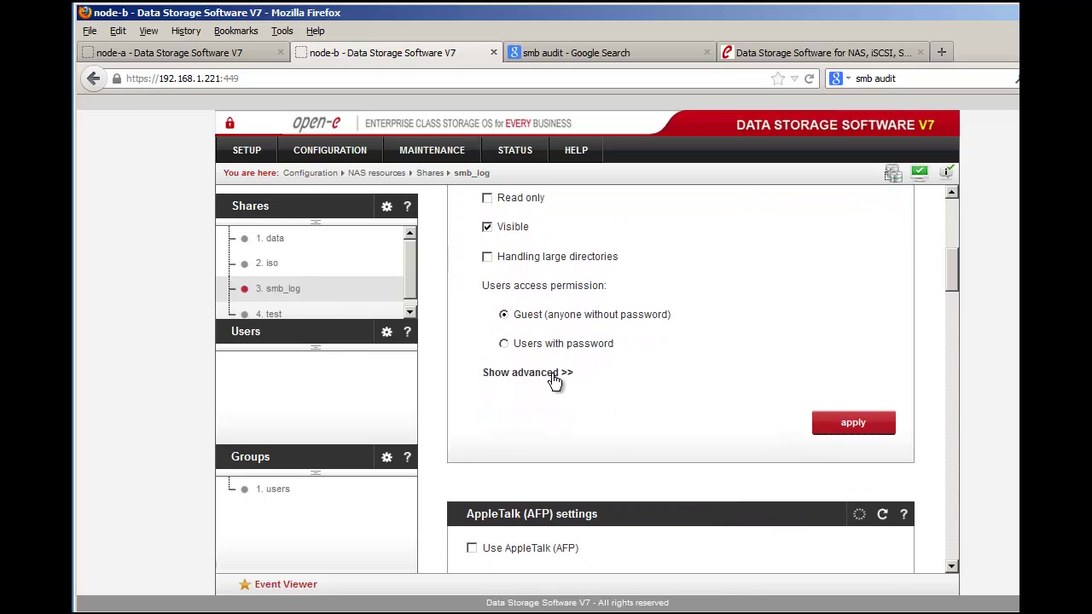
Step: Expand smb_log's Show advanced >> SMB options, such as Inherit owner and Locking
click(546, 373)
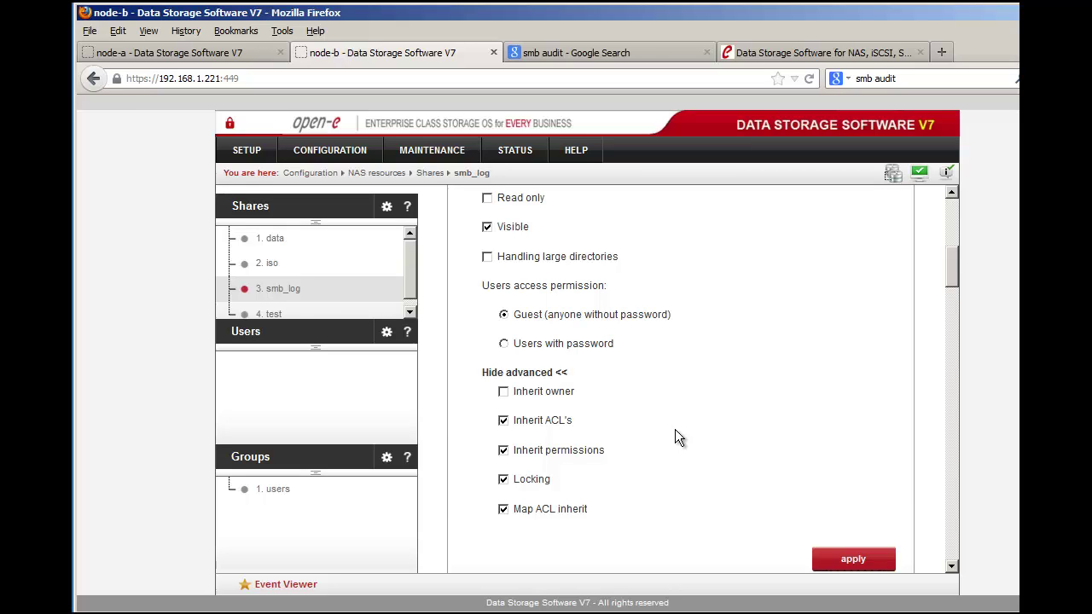
scroll(702, 431, up, 3)
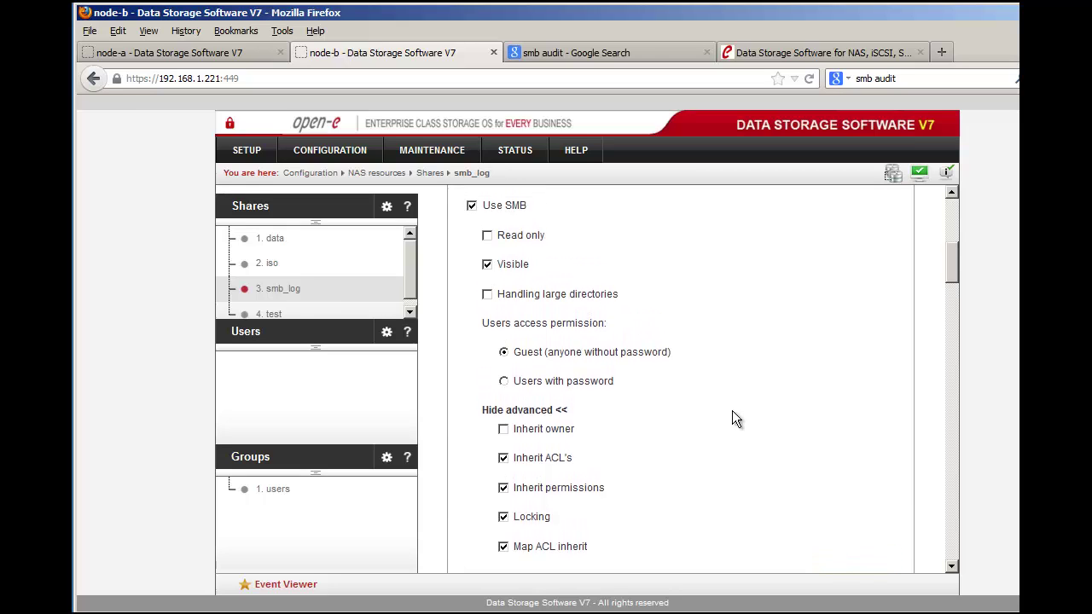
scroll(732, 411, up, 1)
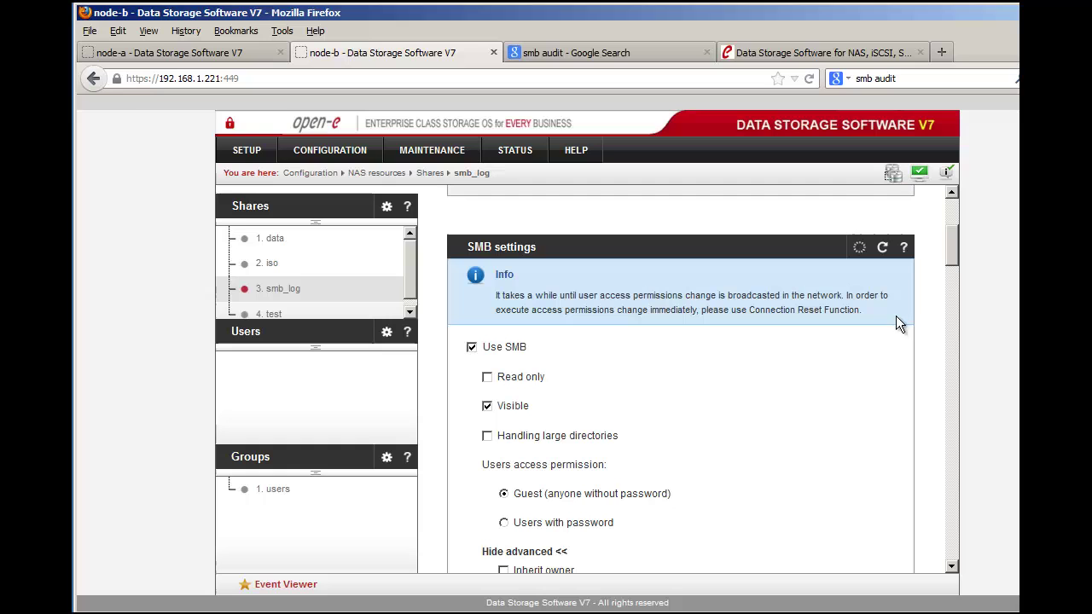
Step: Read the SMB settings help popup explaining the advanced SMB options, then close it
click(904, 248)
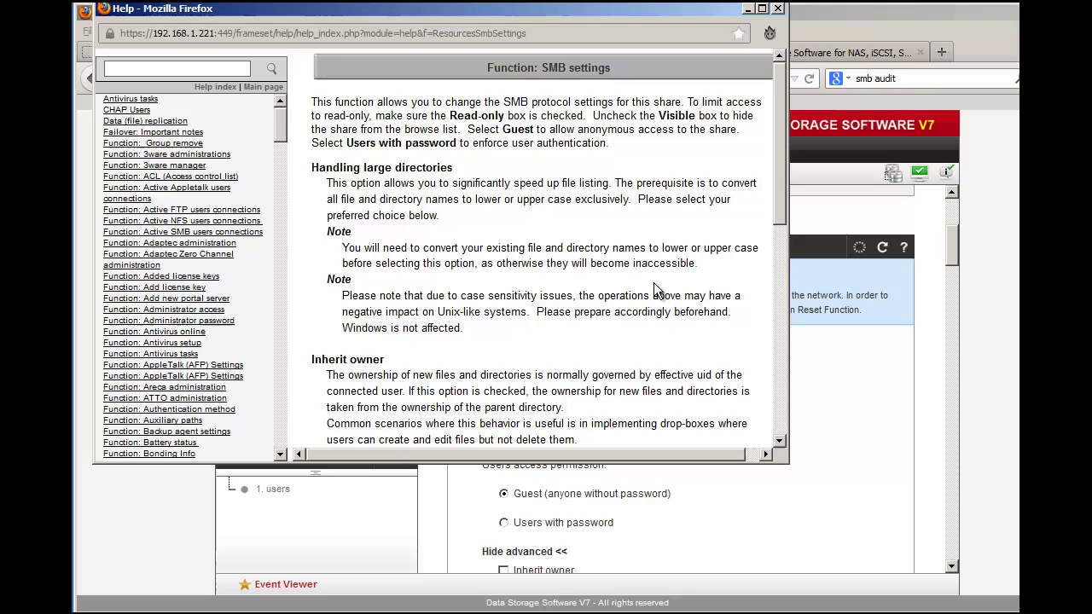
scroll(657, 290, down, 5)
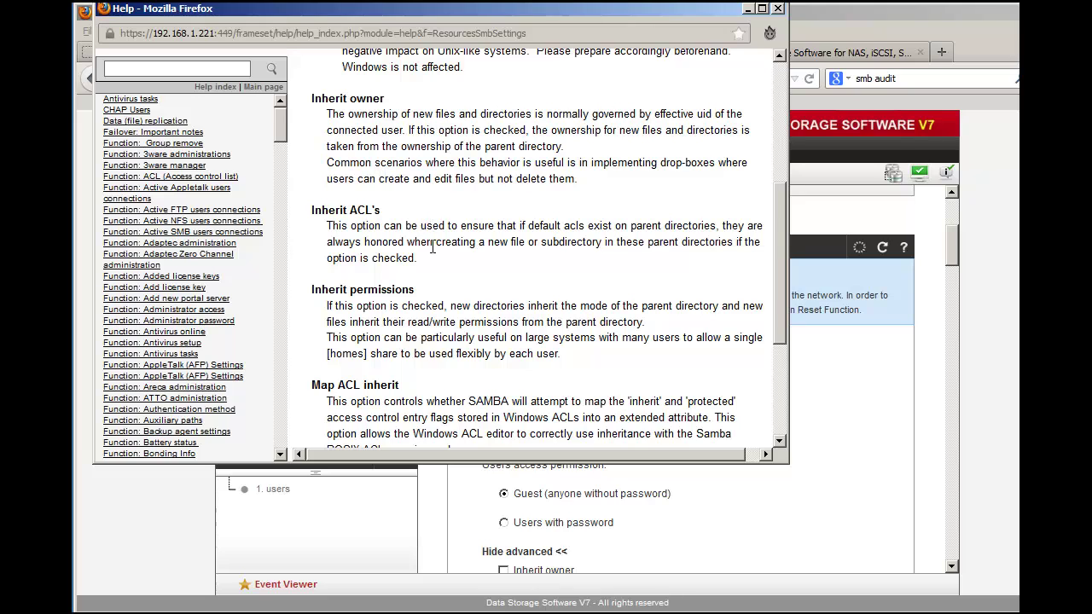
scroll(454, 337, down, 2)
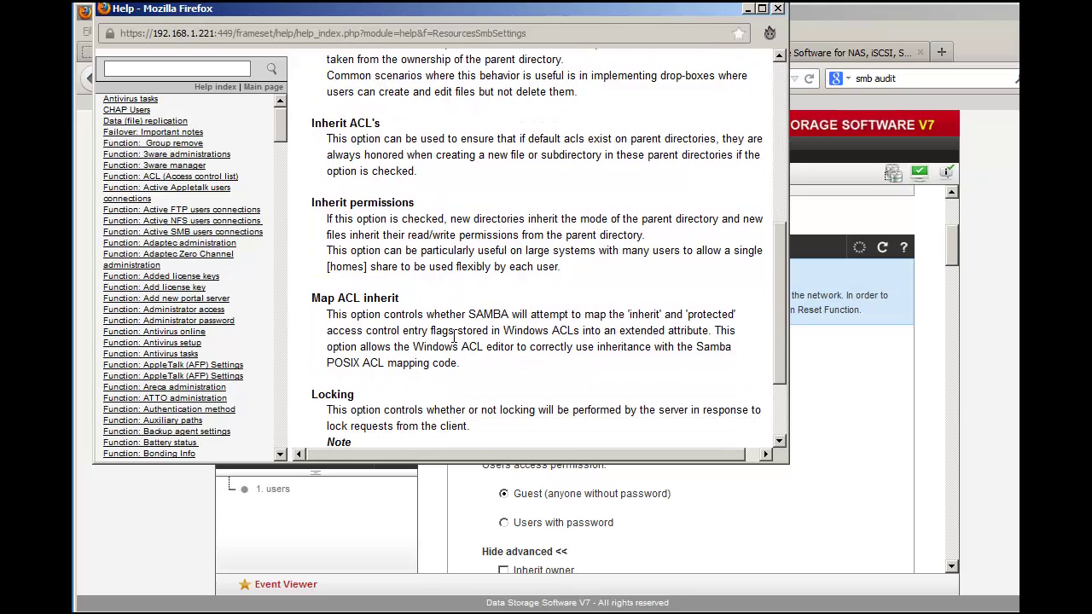
scroll(453, 337, down, 2)
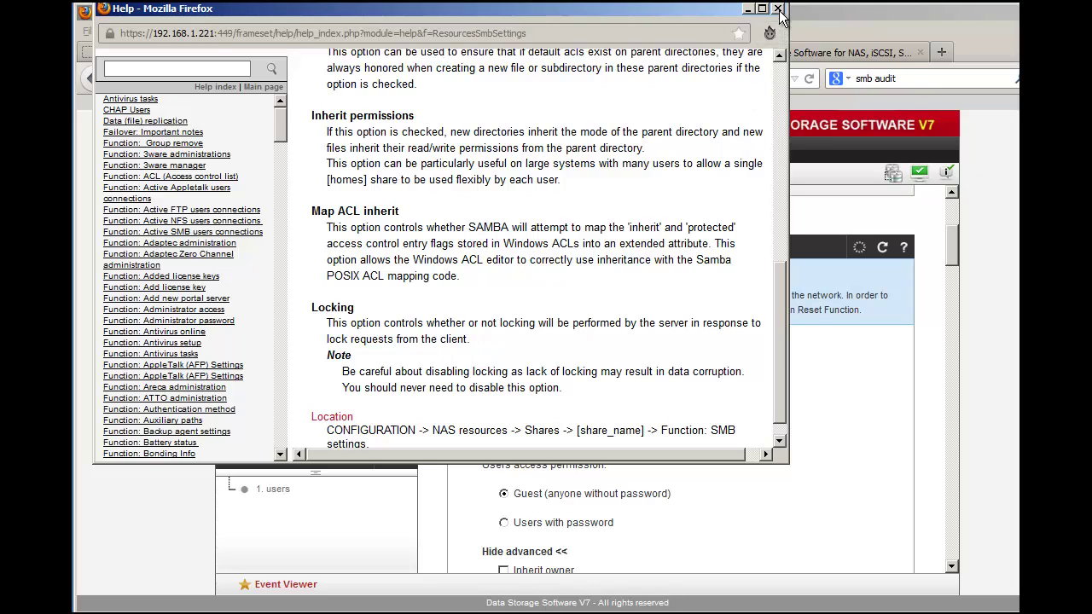
click(779, 10)
Step: Apply smb_log's SMB settings with Inherit owner off and the other four options on
scroll(766, 345, down, 4)
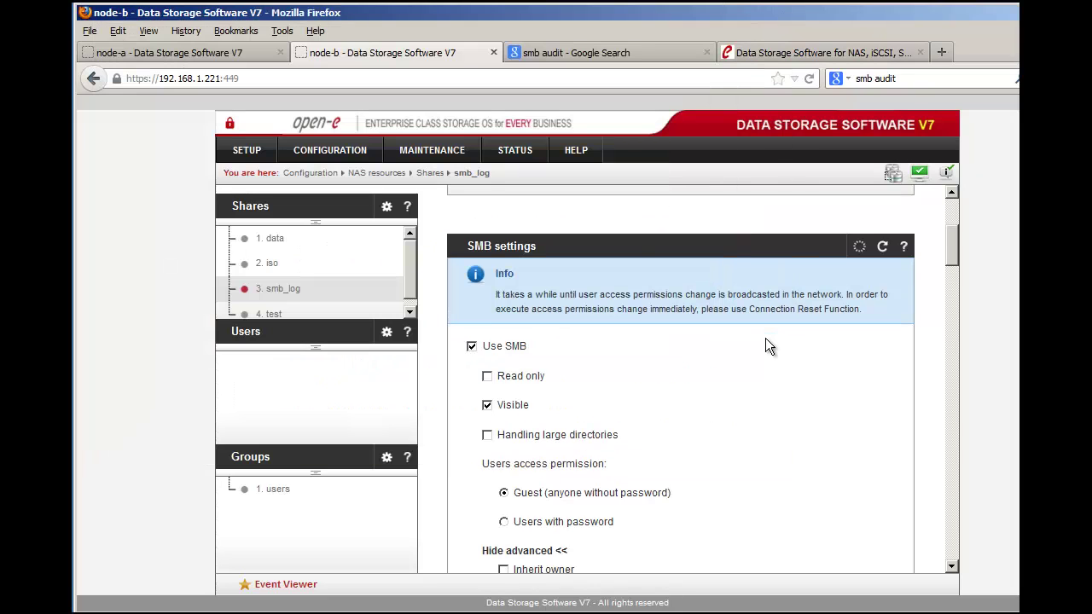
scroll(765, 346, down, 1)
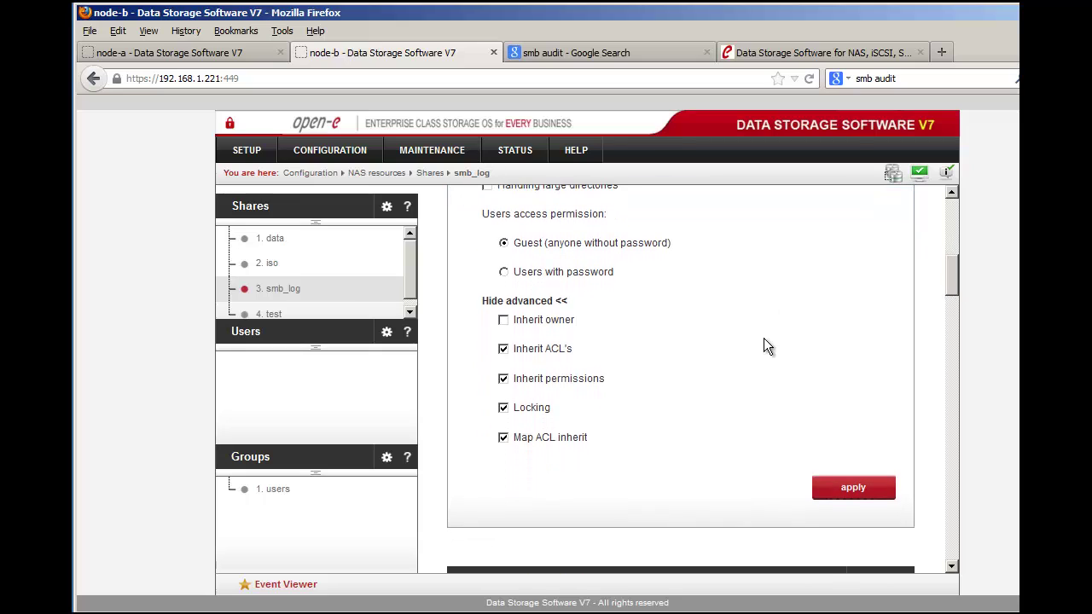
click(853, 489)
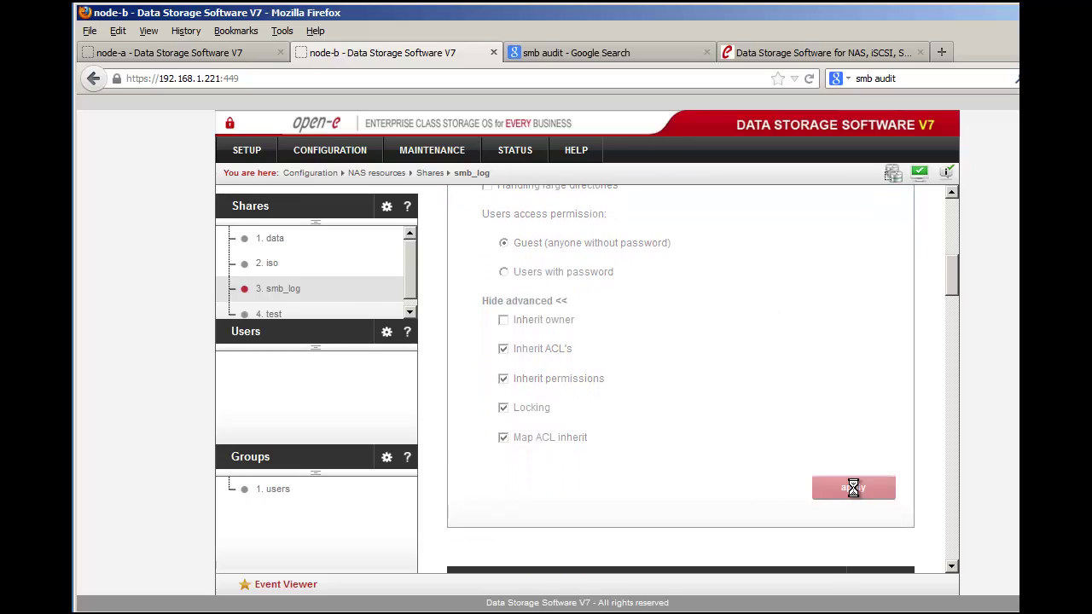
scroll(767, 450, down, 7)
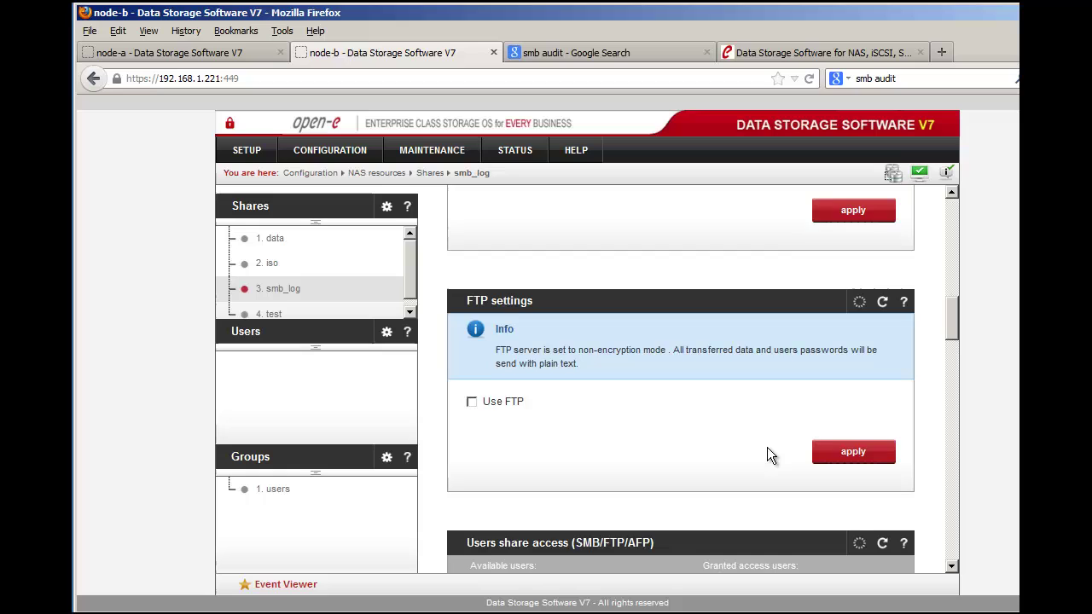
scroll(766, 456, down, 5)
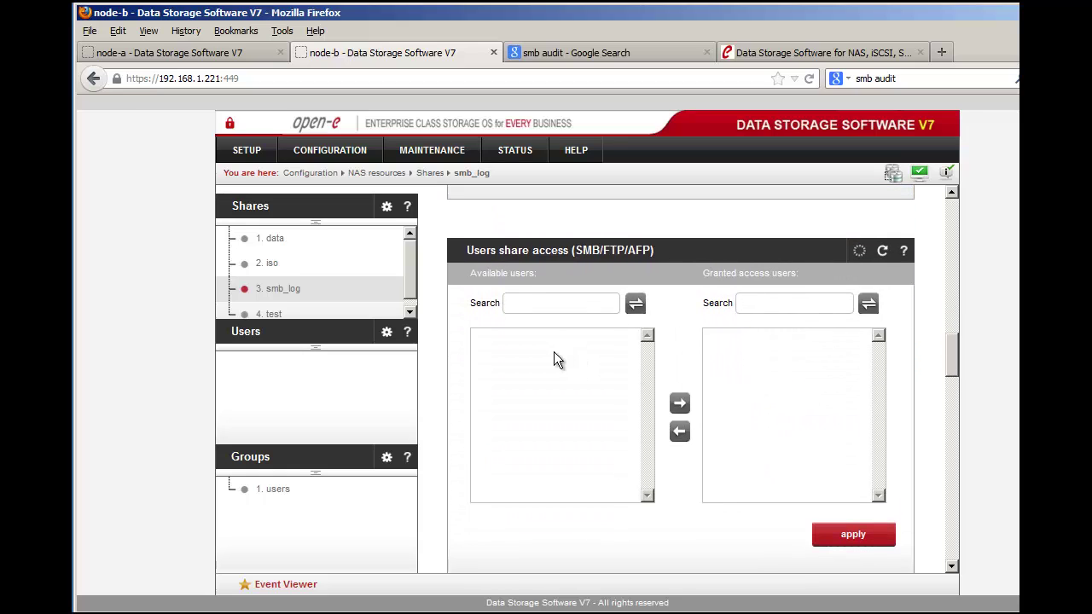
Step: On the Users page, create user opene with a confirmed password, then dismiss Firefox's save-password prompt
click(245, 339)
click(729, 241)
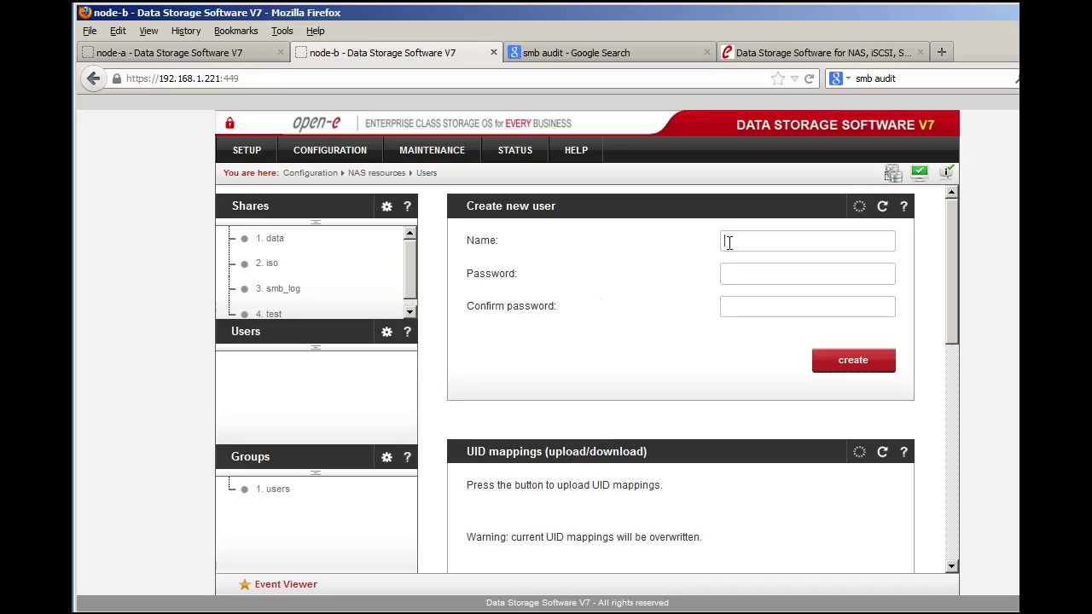
text(open)
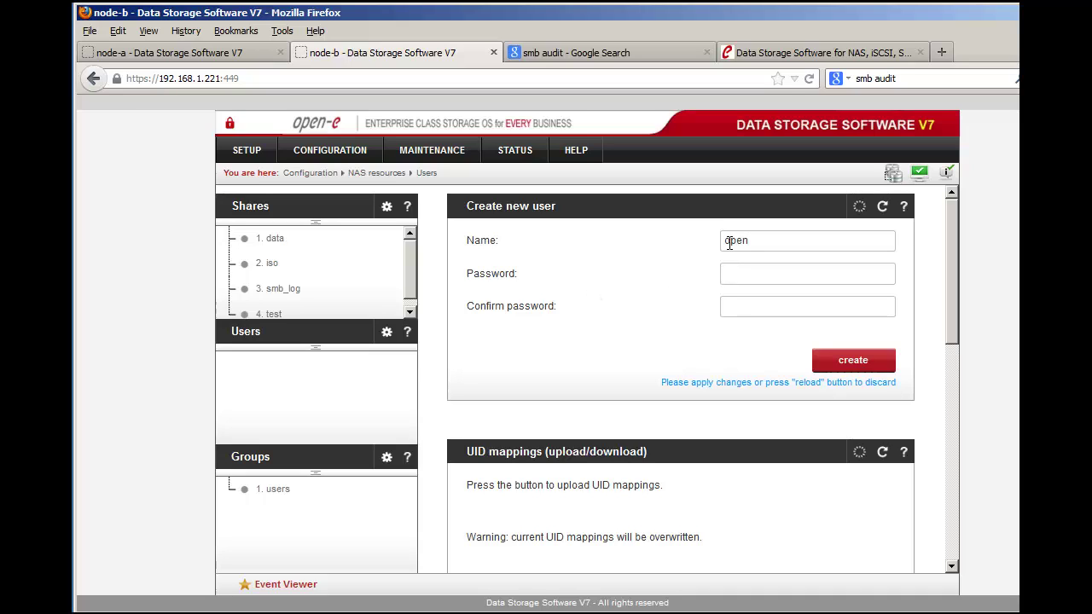
text(e)
click(739, 270)
text(test)
click(731, 307)
text(test)
click(838, 351)
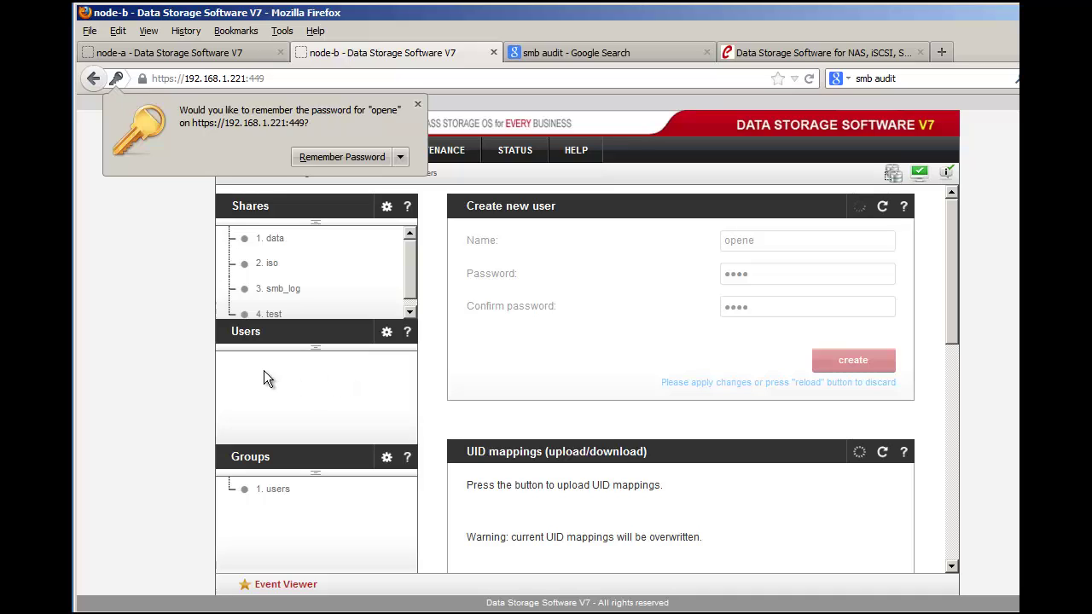
click(418, 106)
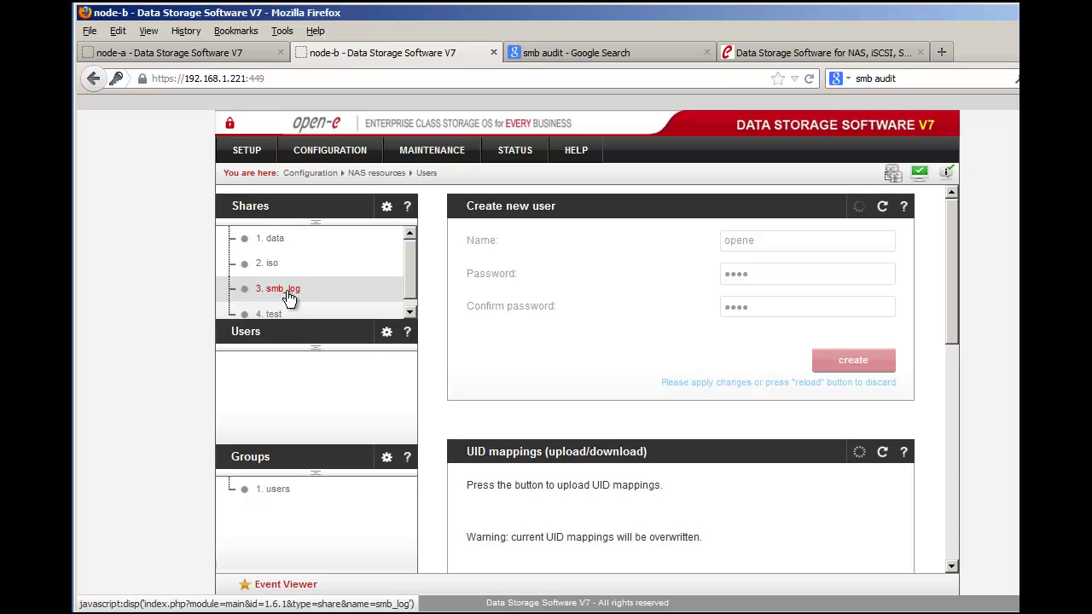
Step: In smb_log's share settings, grant user opene access and select the users group
click(286, 292)
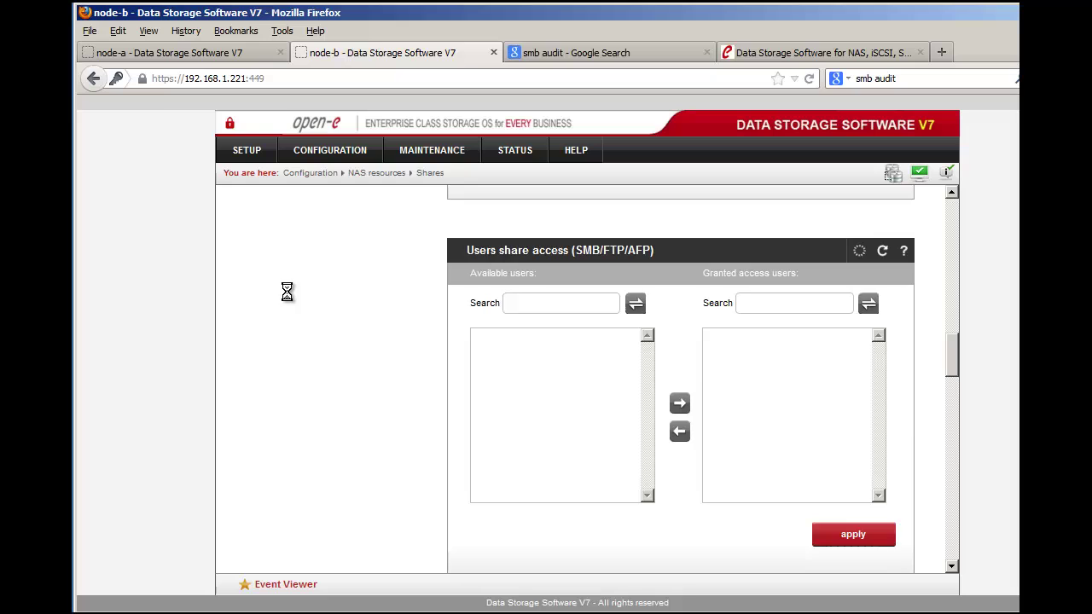
scroll(581, 367, down, 4)
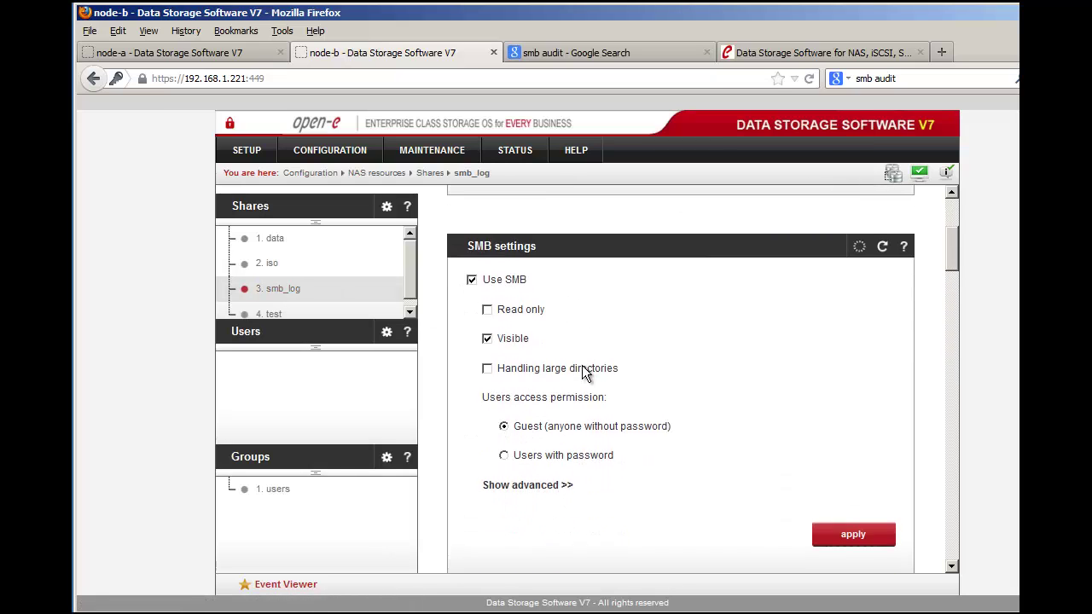
scroll(581, 367, down, 12)
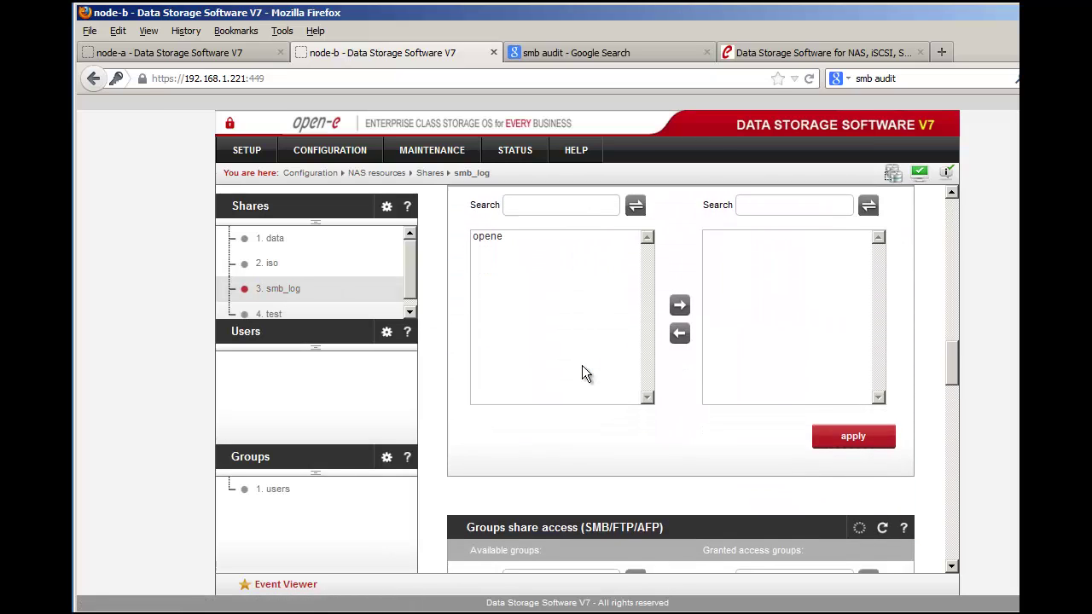
click(488, 233)
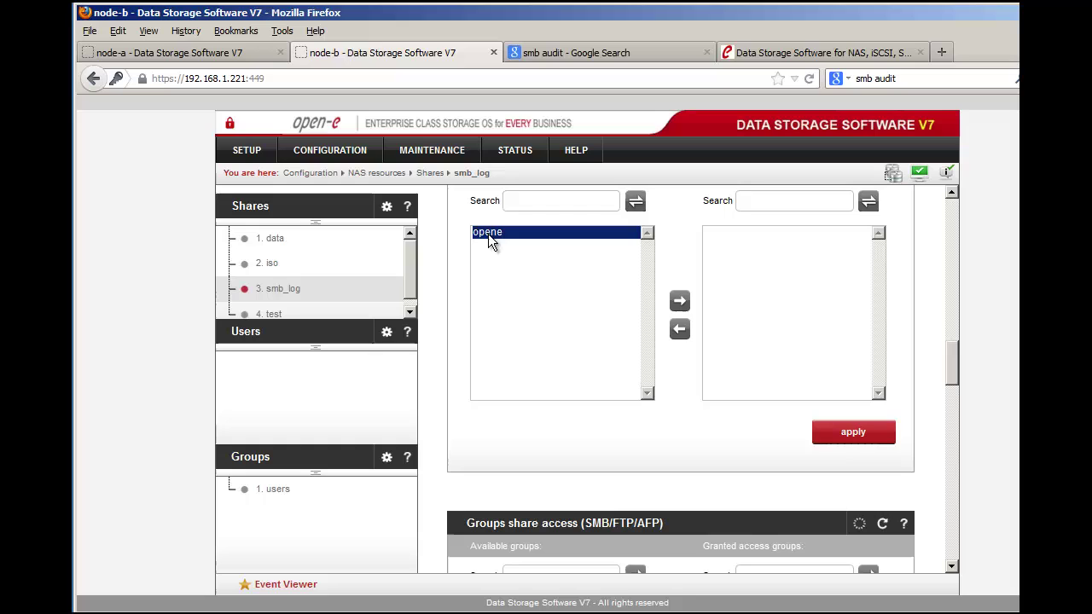
click(680, 303)
scroll(678, 375, down, 4)
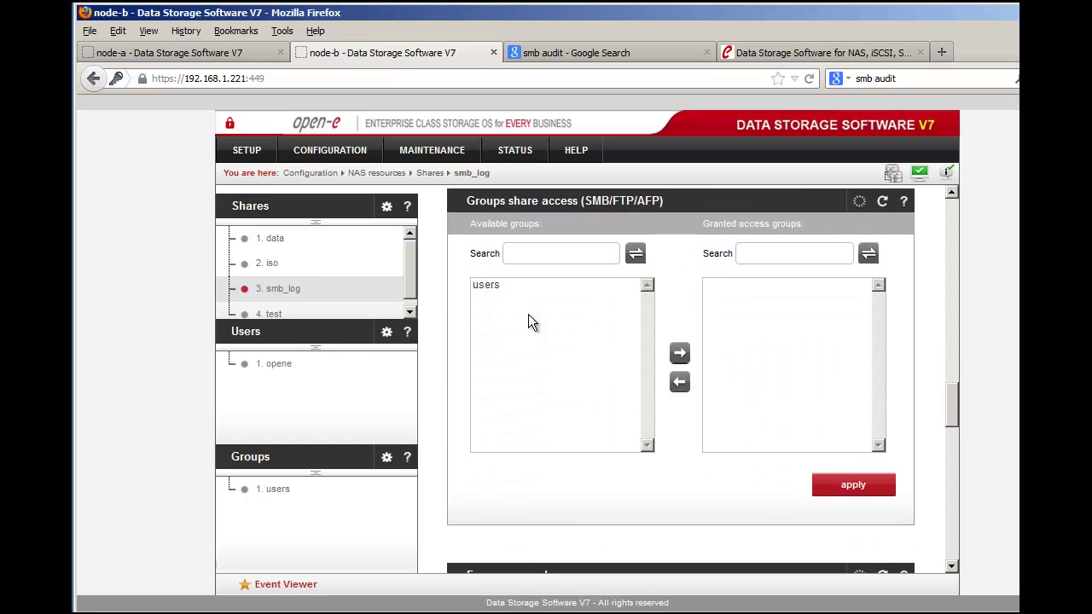
click(495, 286)
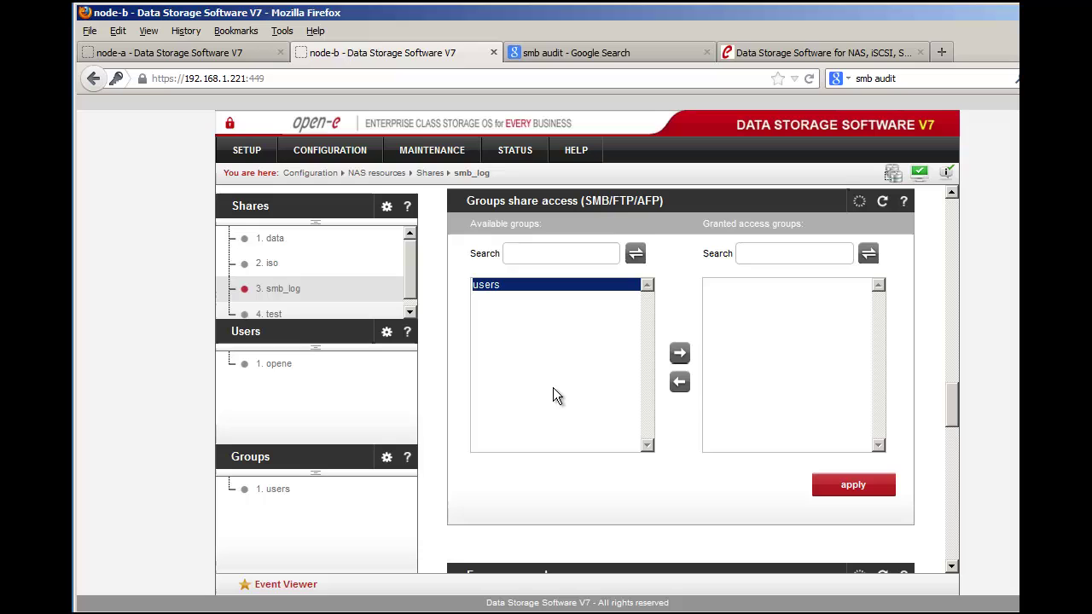
scroll(805, 430, up, 1)
scroll(806, 429, up, 4)
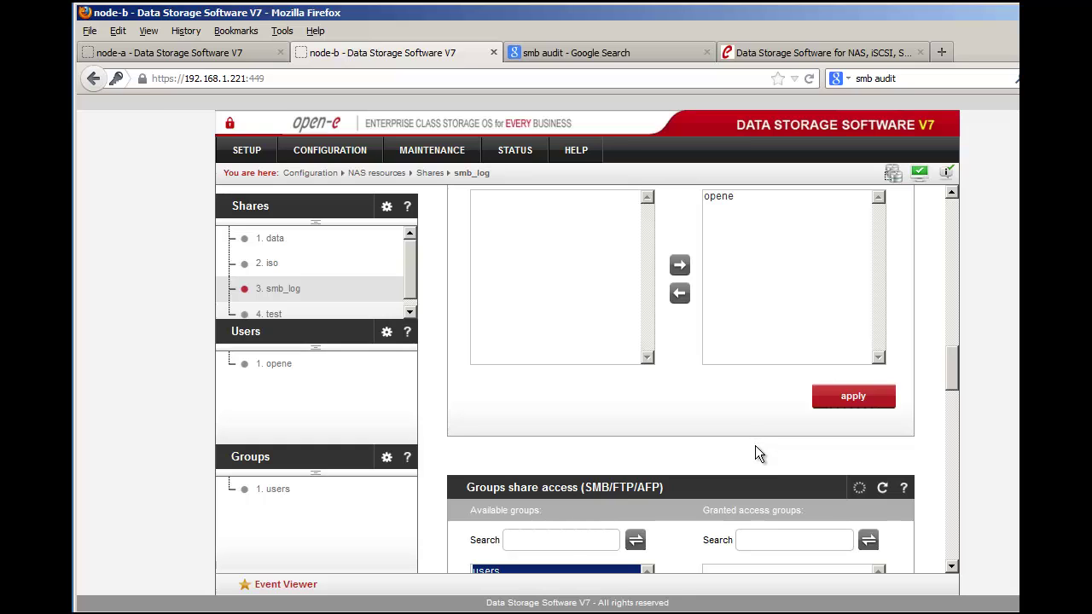
scroll(706, 418, up, 9)
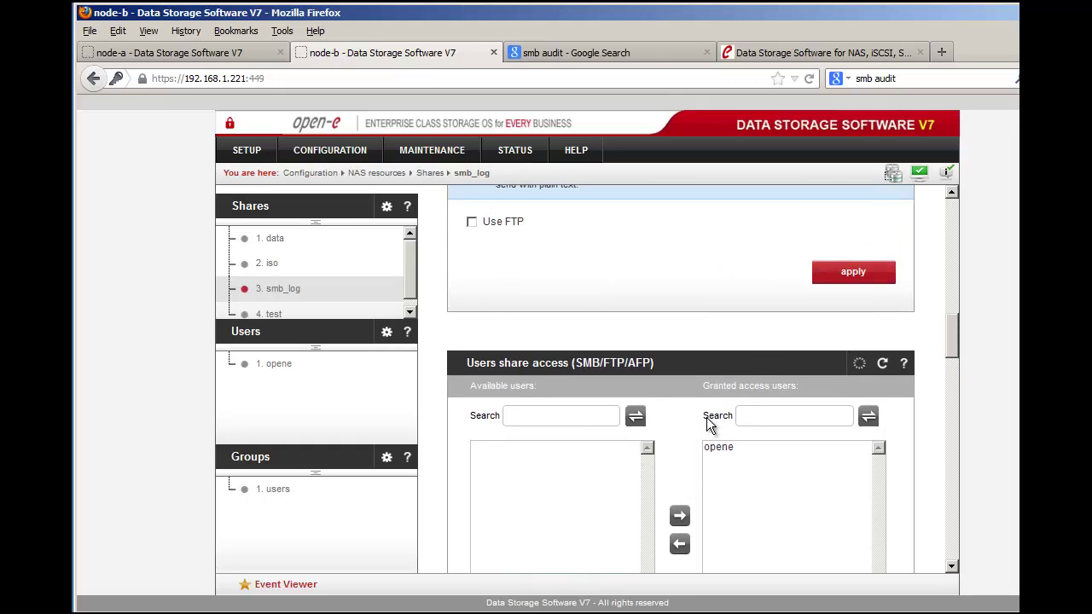
scroll(707, 418, up, 10)
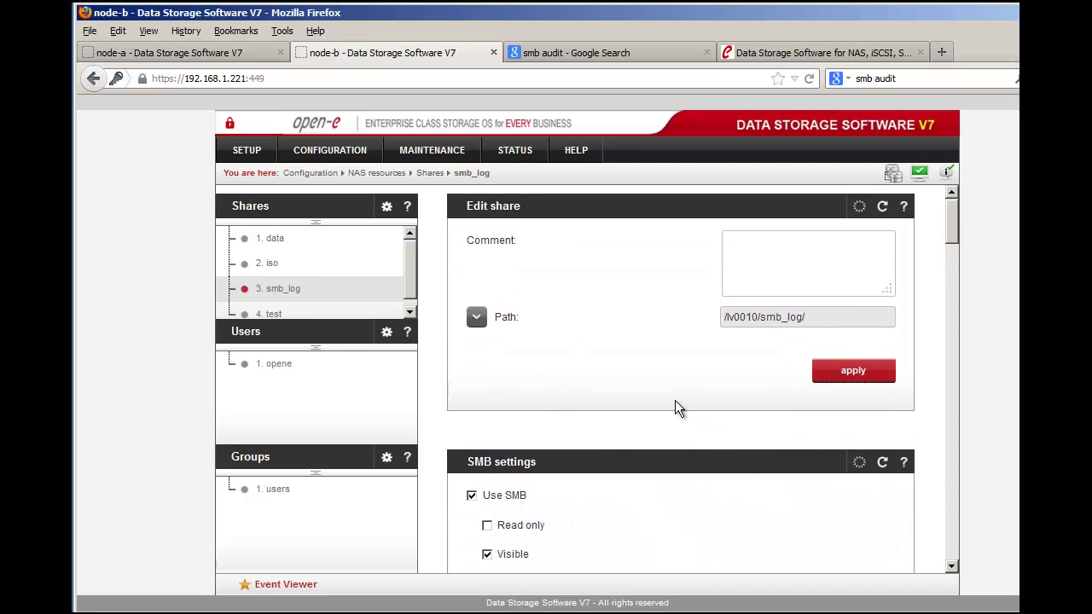
Step: Give the new share a specified path of /lv0010/smb_log/ from the folder tree
click(267, 215)
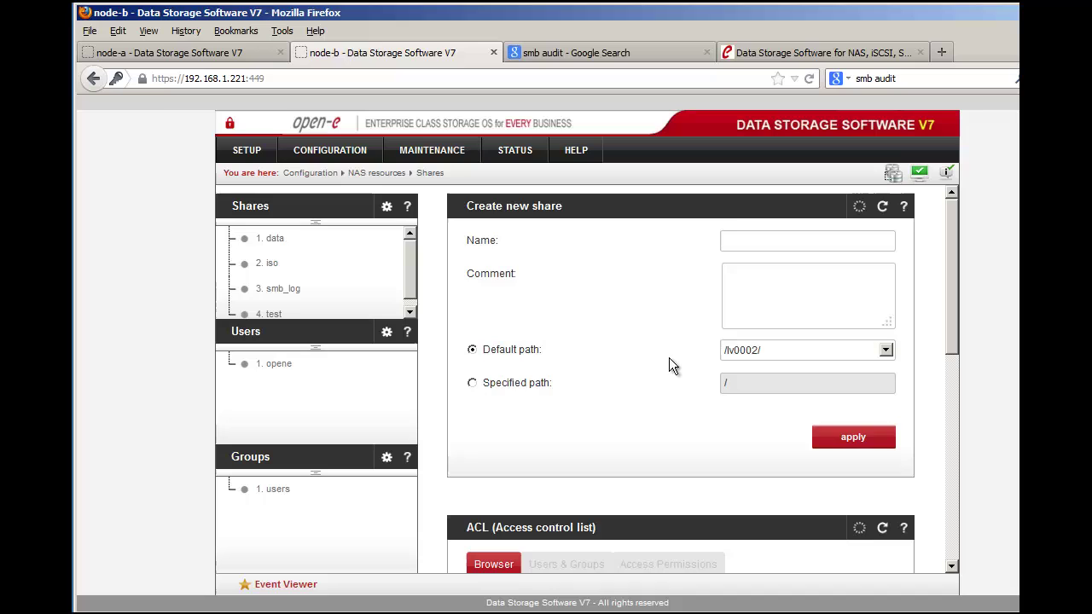
scroll(625, 441, down, 2)
scroll(625, 441, down, 1)
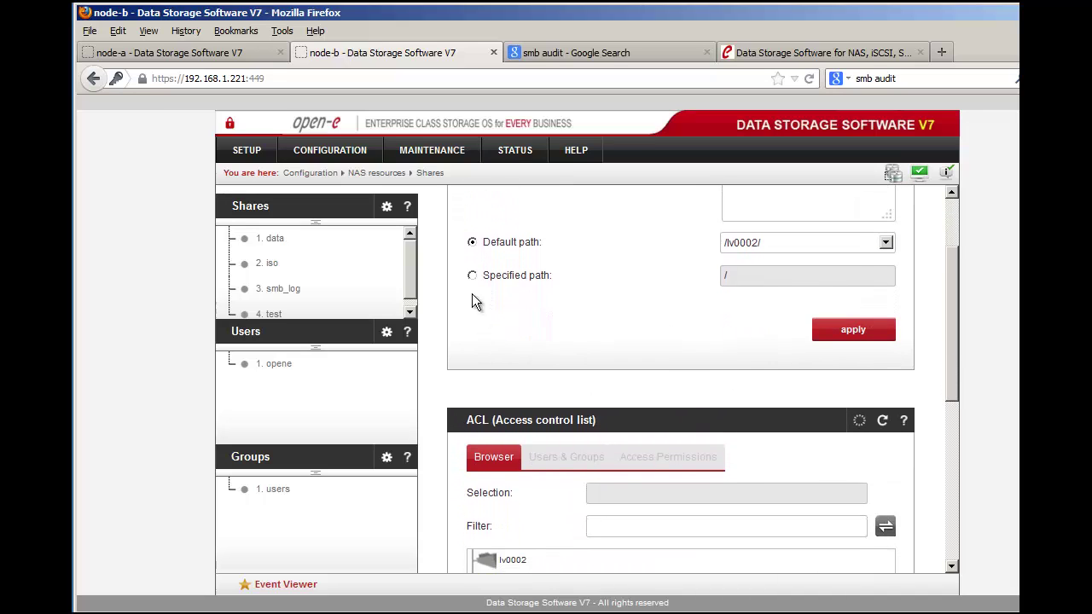
click(471, 276)
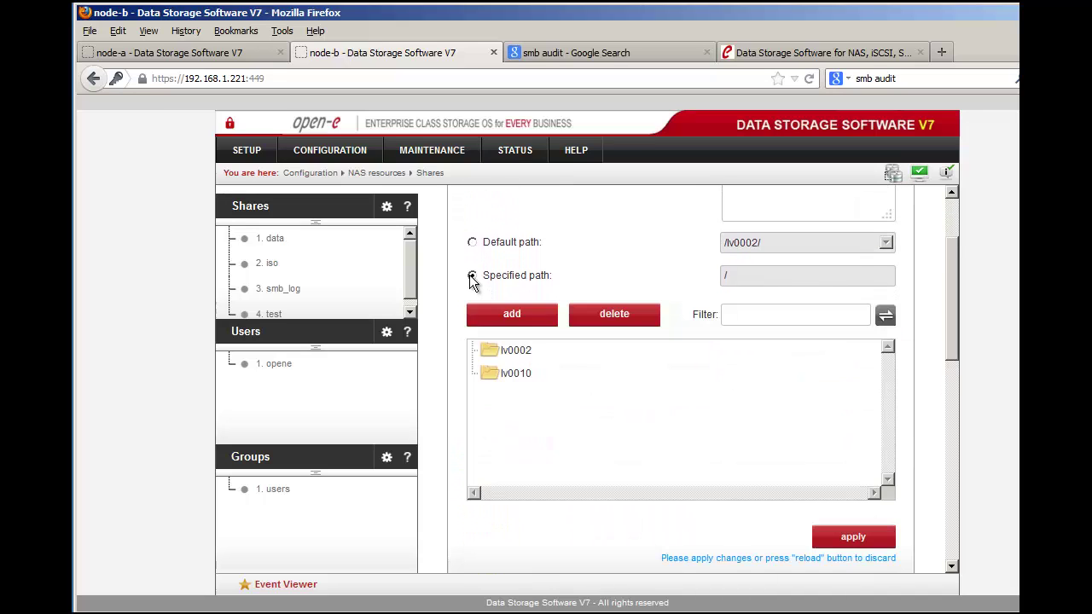
double_click(513, 379)
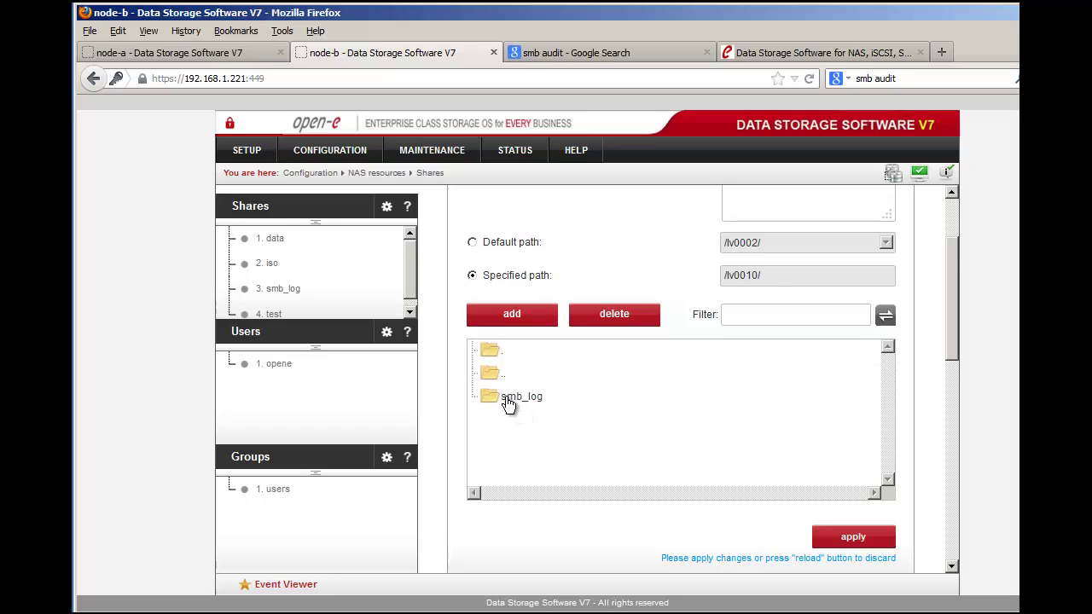
double_click(507, 399)
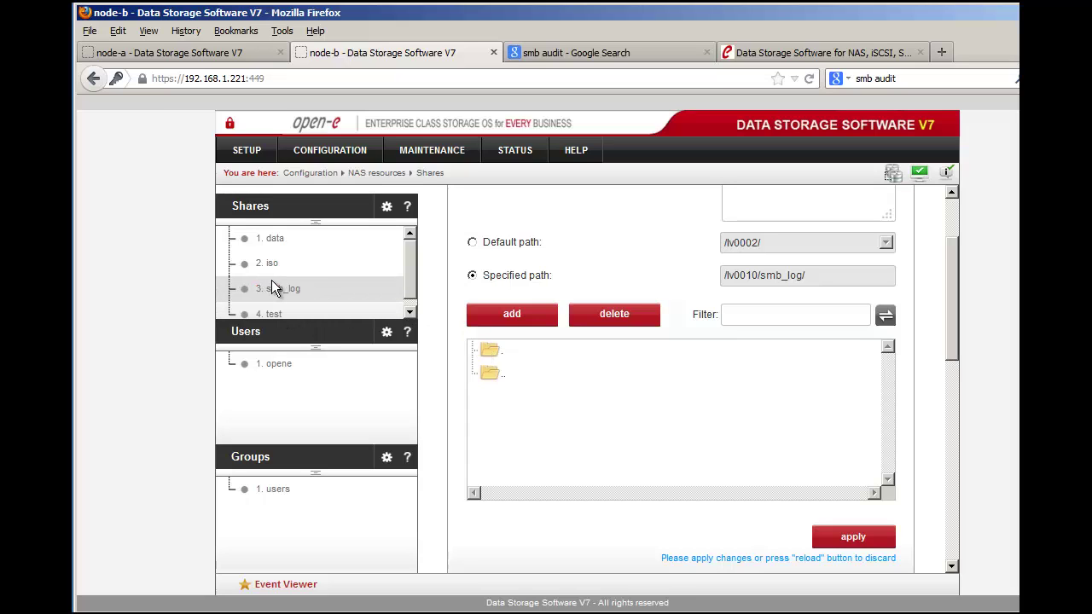
scroll(558, 383, down, 5)
Step: Browse the ACL tree from lv0002 back to lv0010 and select the smb_log folder
scroll(570, 406, down, 2)
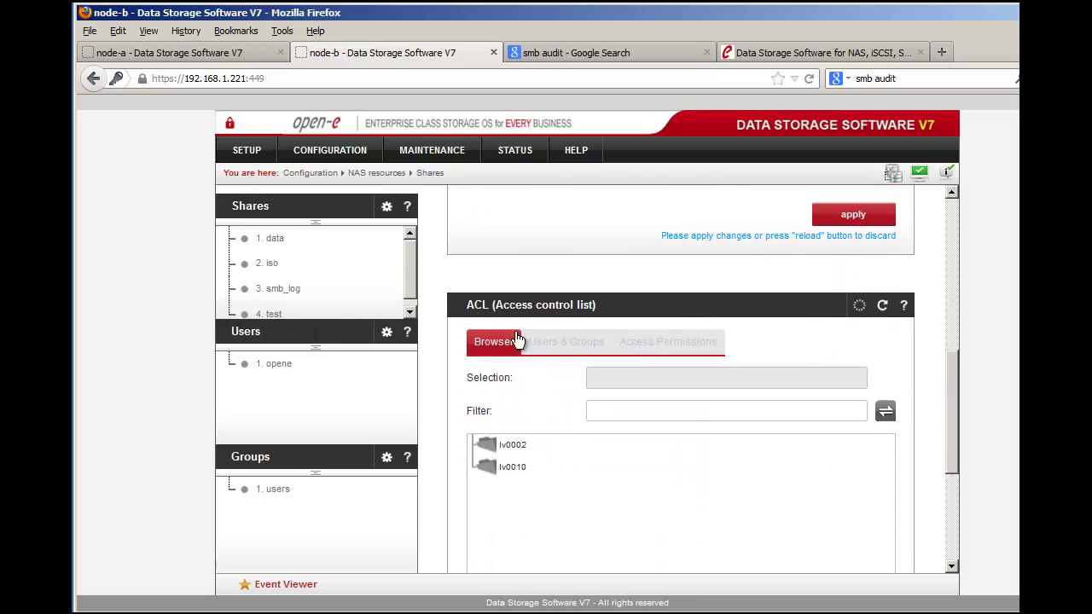
click(514, 447)
double_click(516, 447)
scroll(629, 497, down, 2)
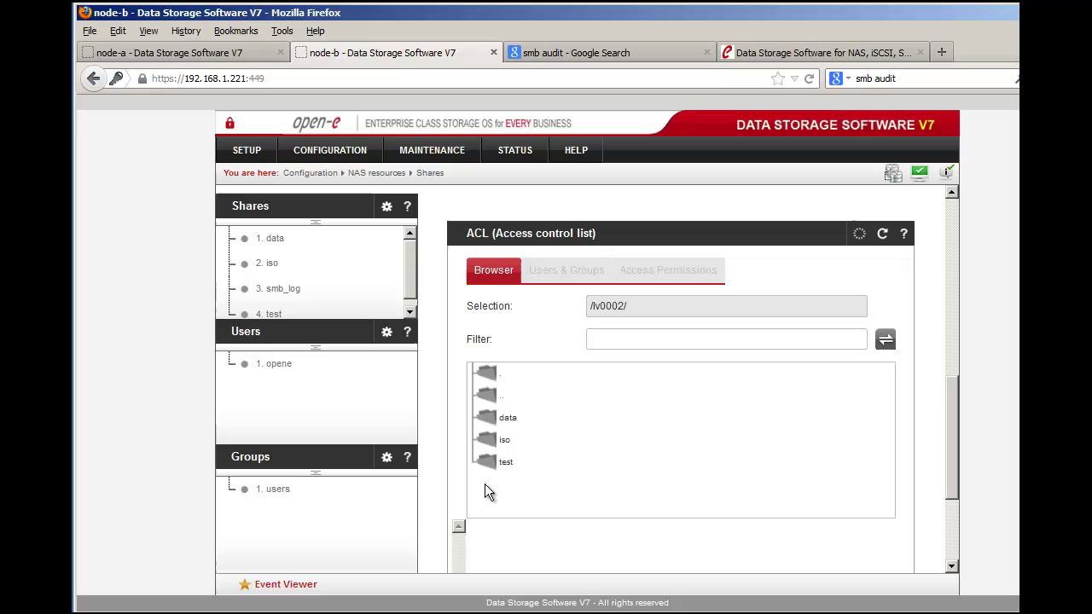
double_click(495, 380)
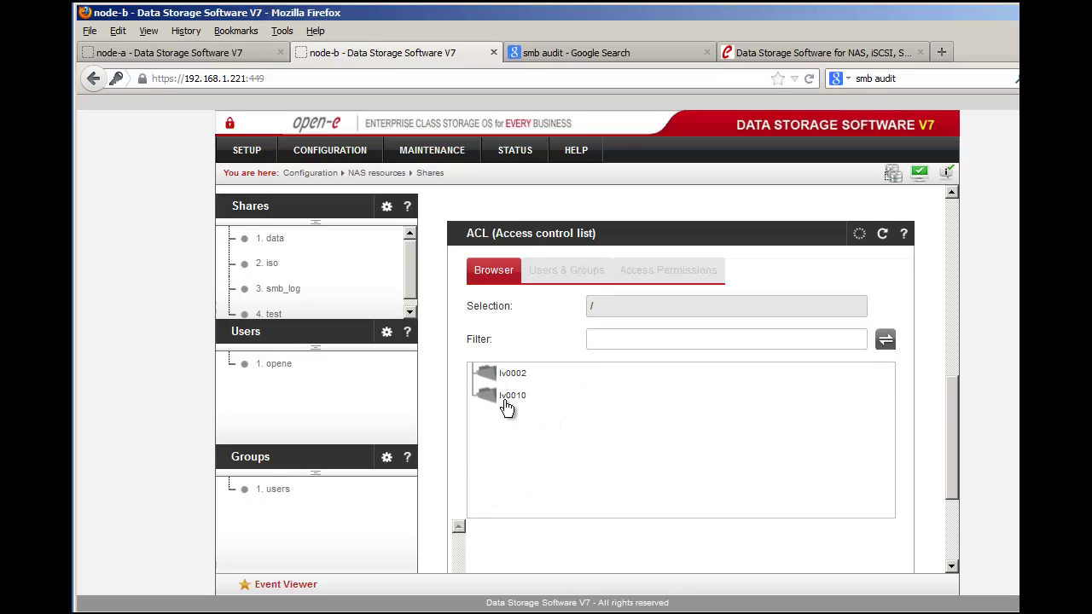
click(507, 408)
double_click(507, 408)
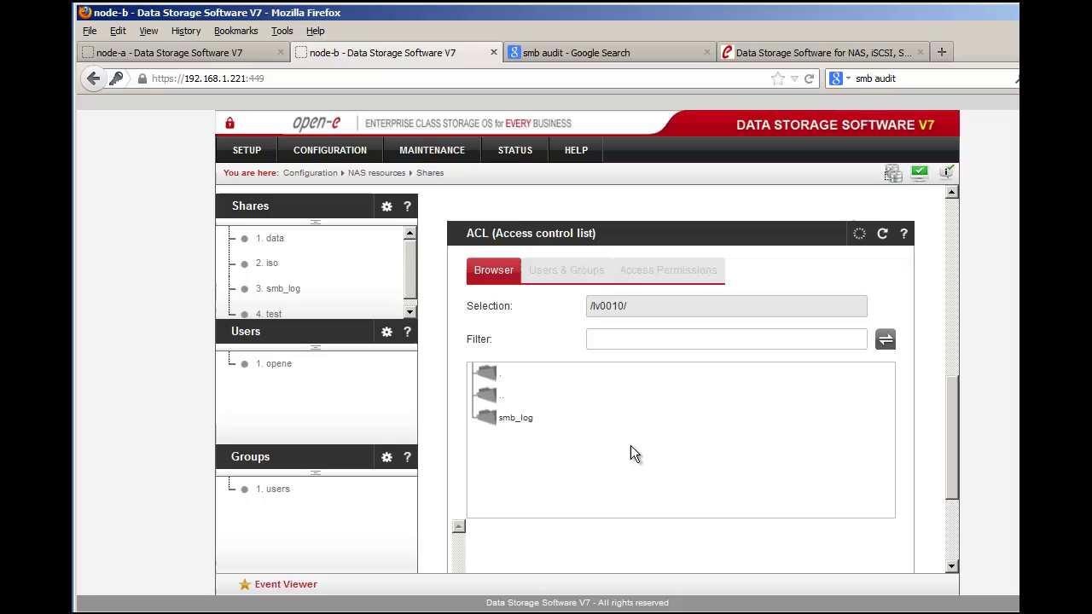
click(506, 427)
Step: Add user opene to smb_log's selected users, apply, and show its Access Permissions
click(561, 270)
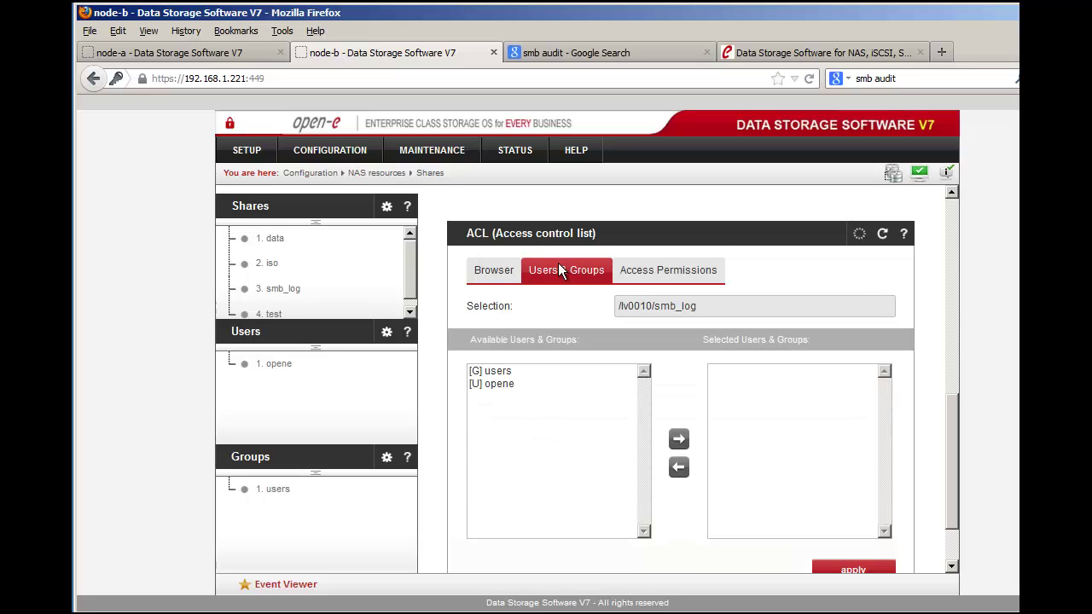
click(503, 385)
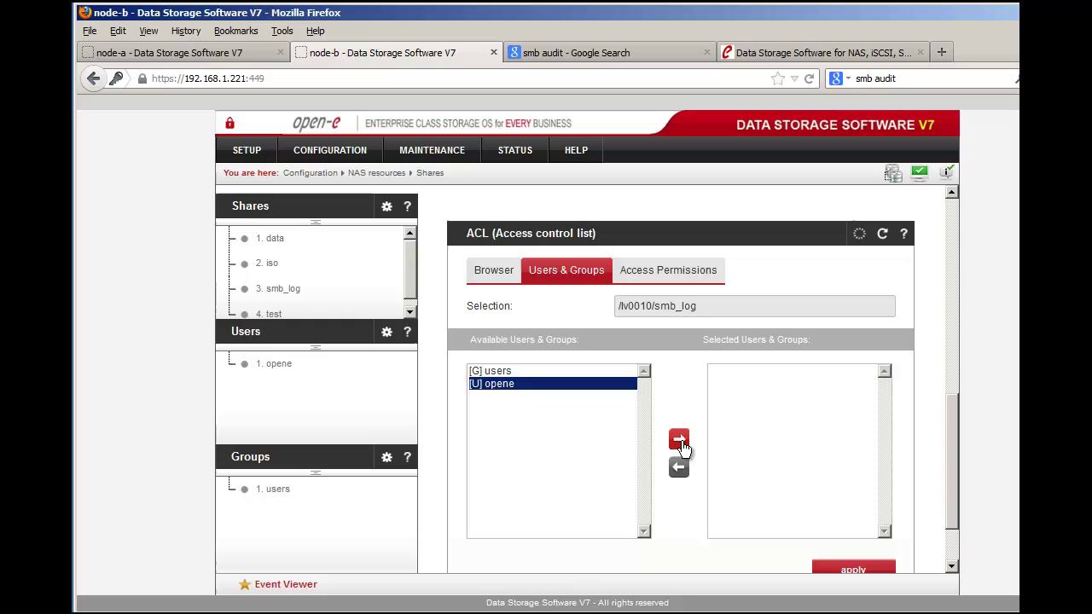
click(678, 440)
click(853, 569)
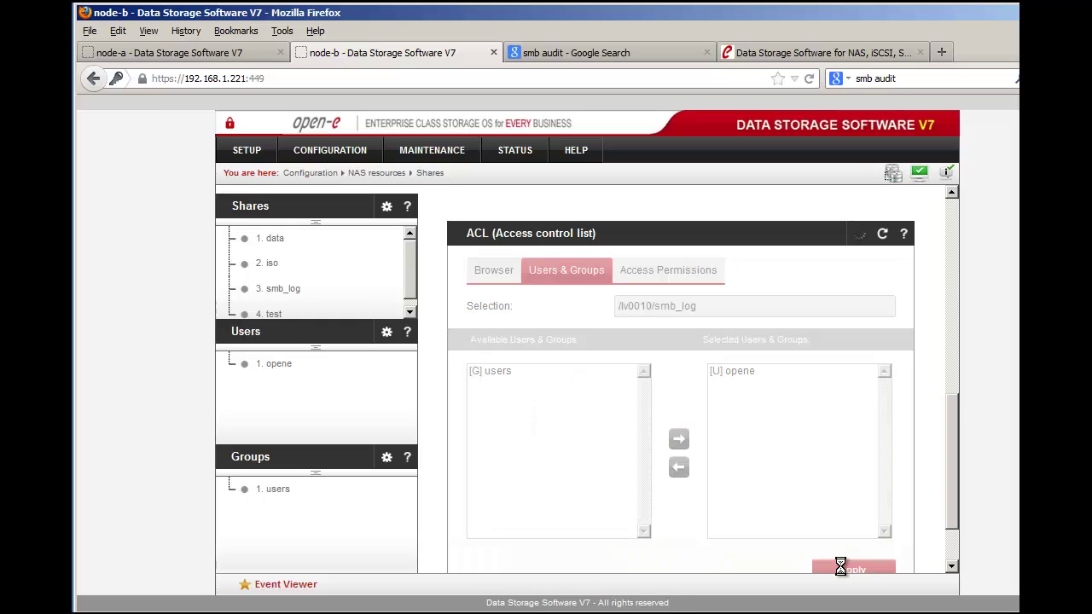
double_click(513, 398)
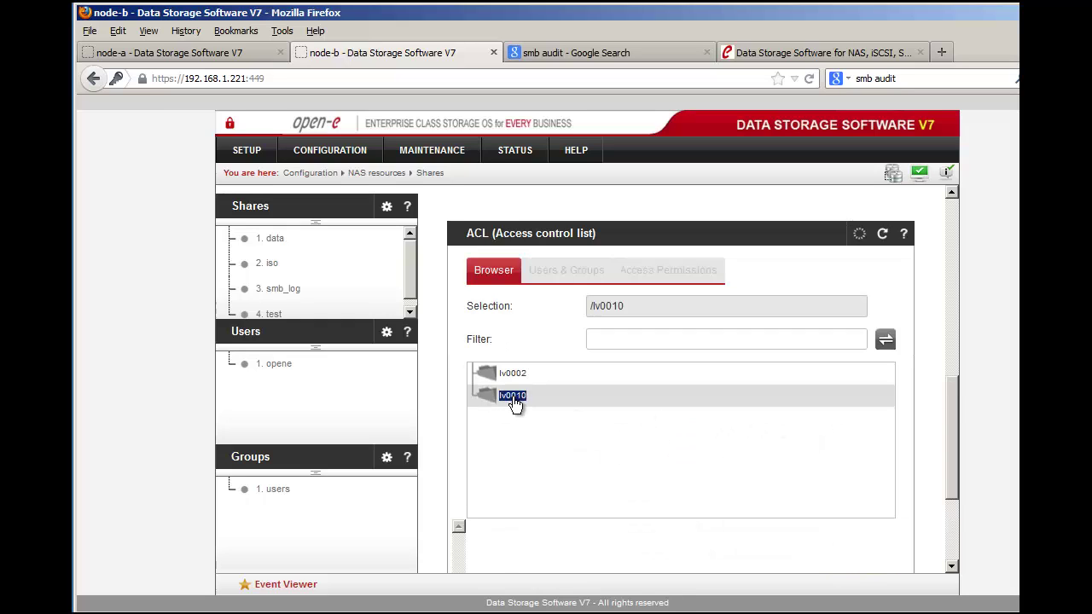
click(516, 421)
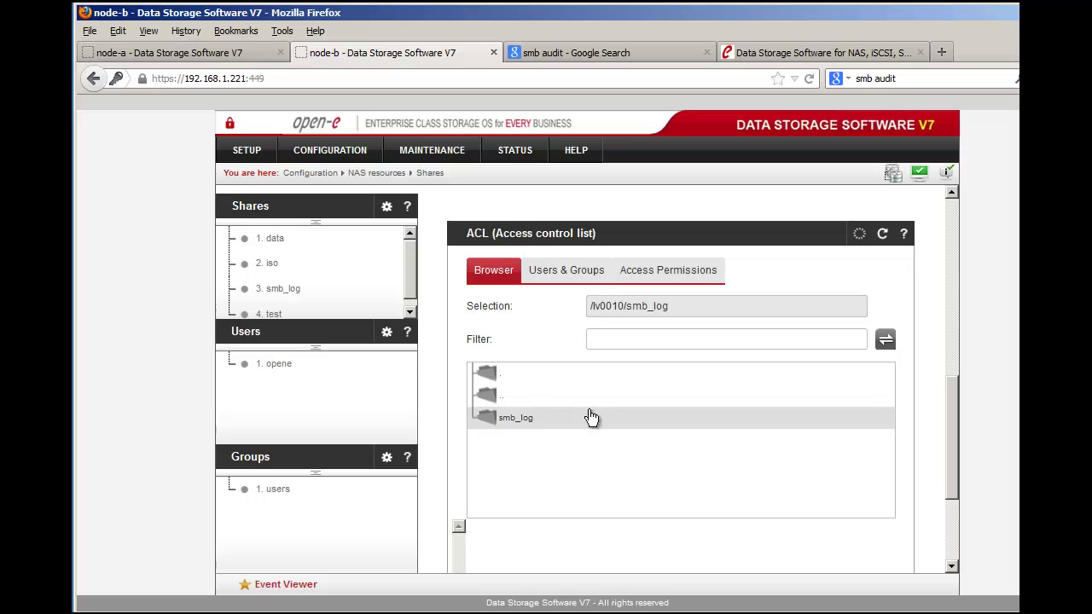
click(654, 275)
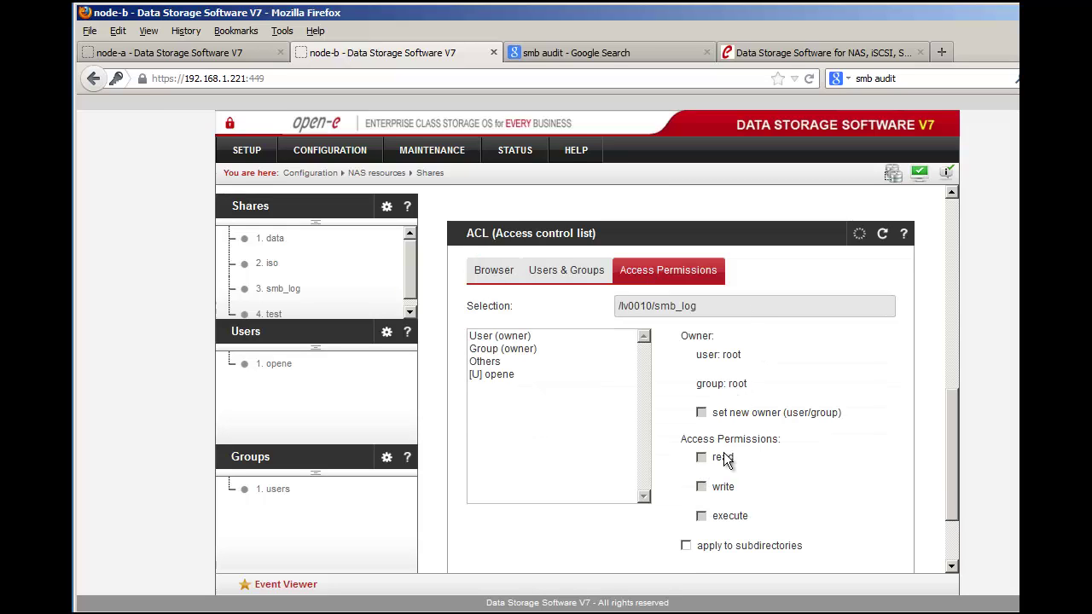
Step: Give opene read, write and execute on smb_log, applied to subdirectories, and save
scroll(682, 431, down, 1)
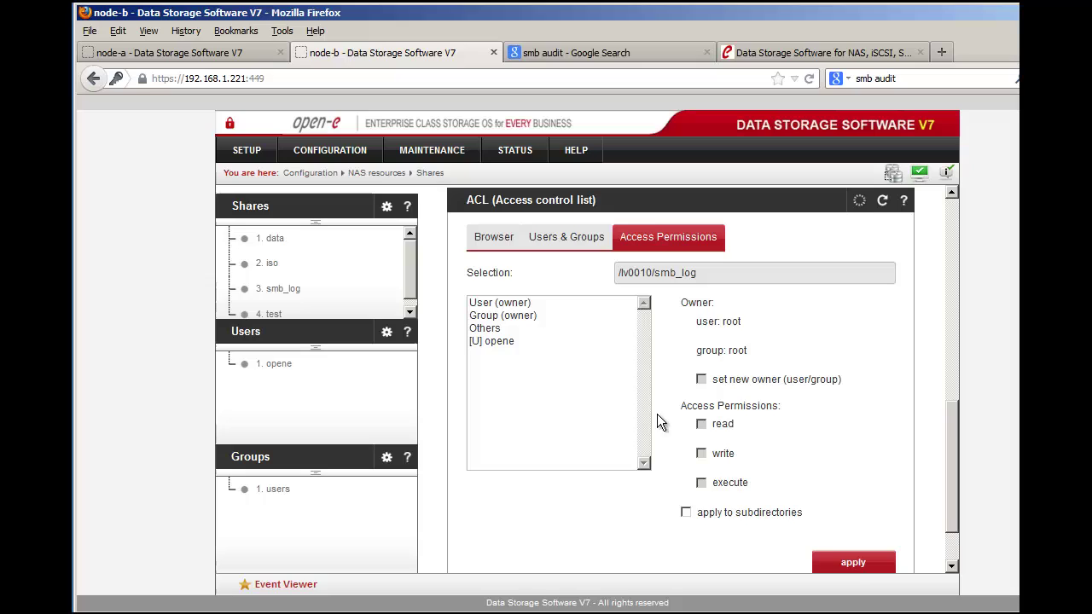
click(496, 339)
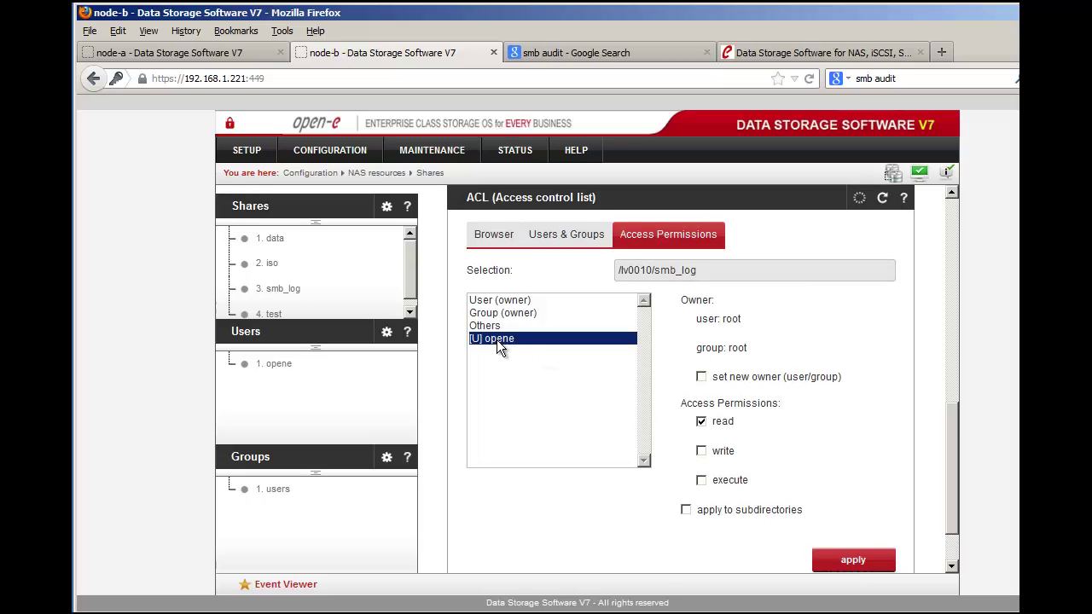
click(701, 450)
click(702, 480)
click(685, 510)
click(853, 561)
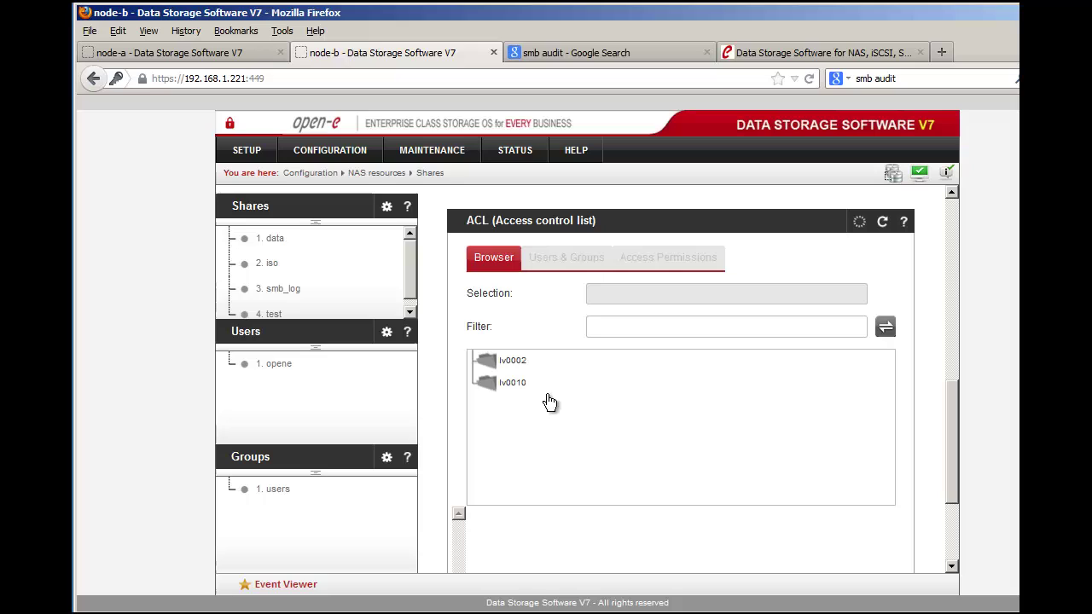
Step: Browse back to lv0010/smb_log and reopen its user access list
click(517, 391)
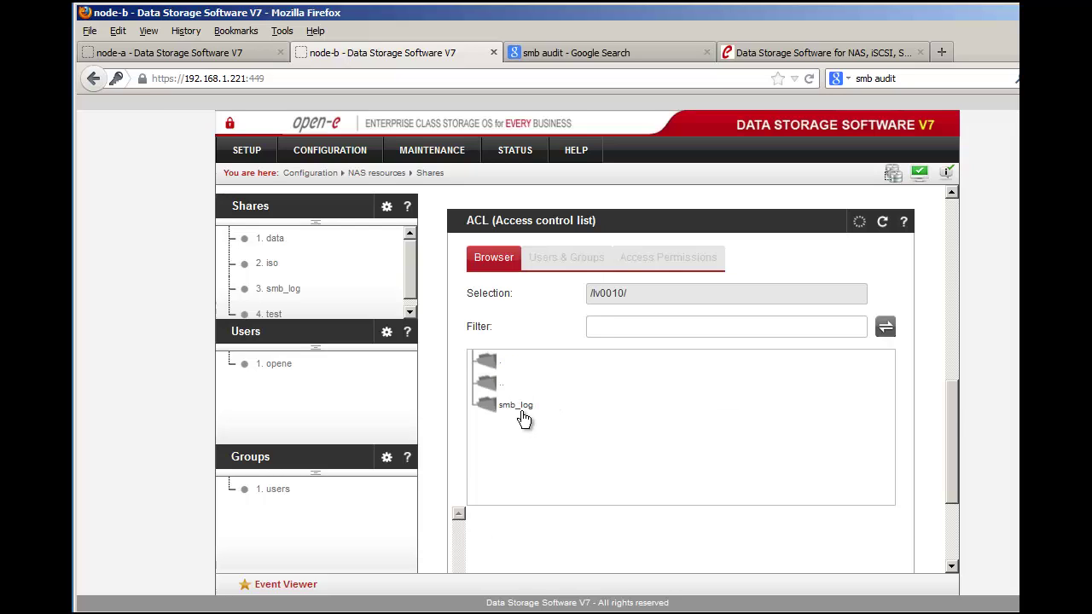
click(520, 410)
click(501, 365)
click(526, 386)
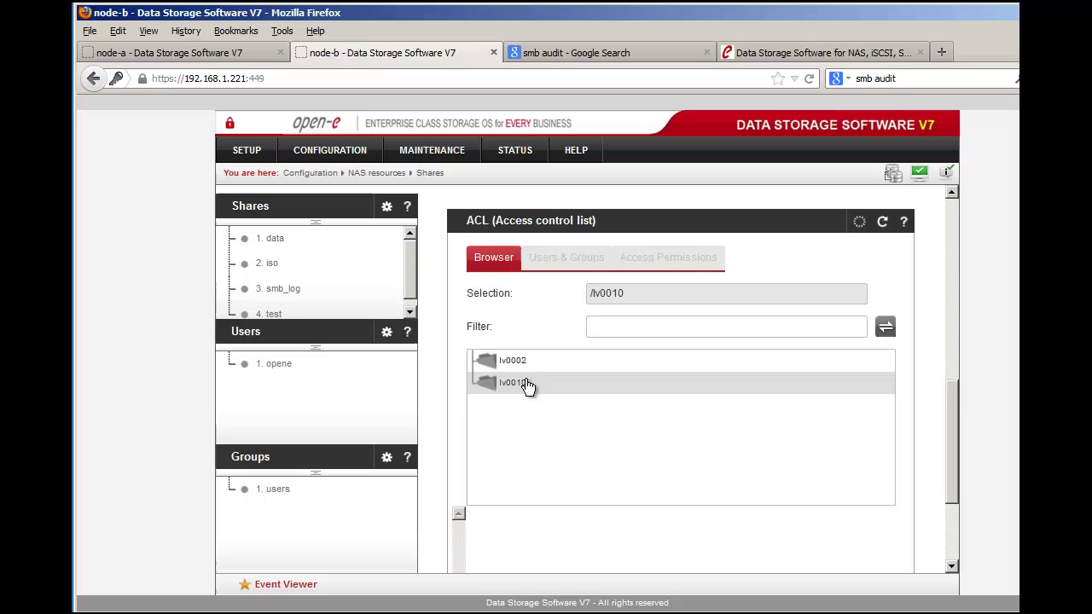
click(517, 408)
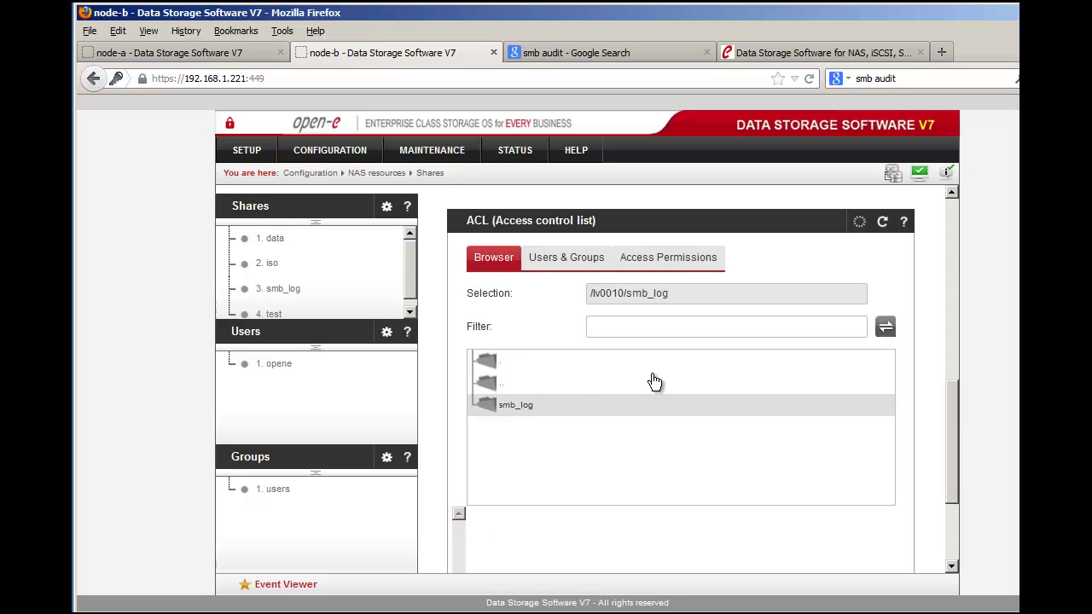
click(578, 260)
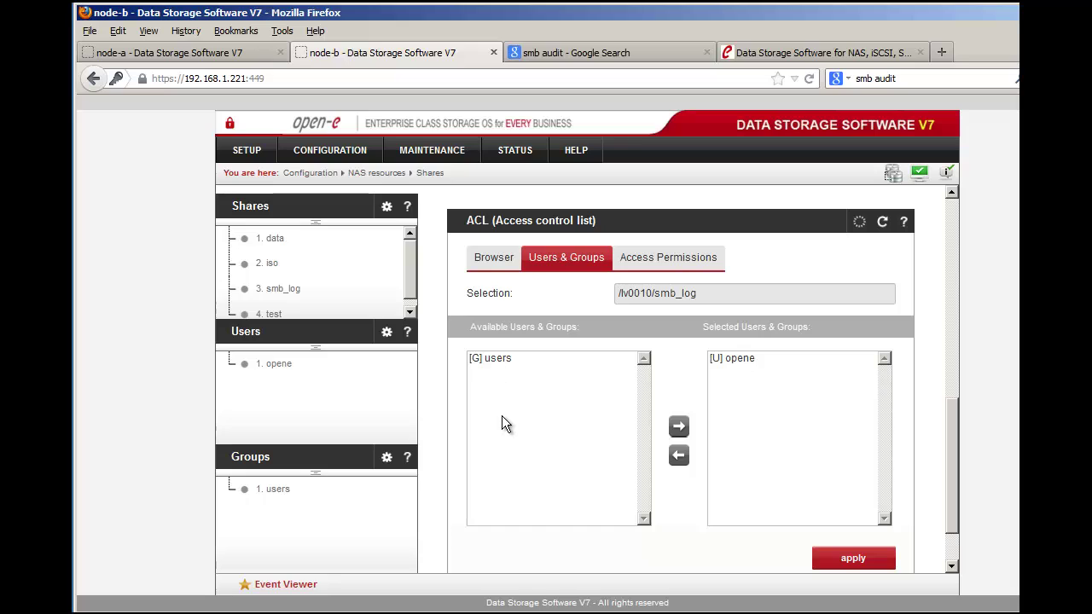
Step: Confirm opene's rwx rights, then extend the root owner's permissions to subdirectories
click(670, 260)
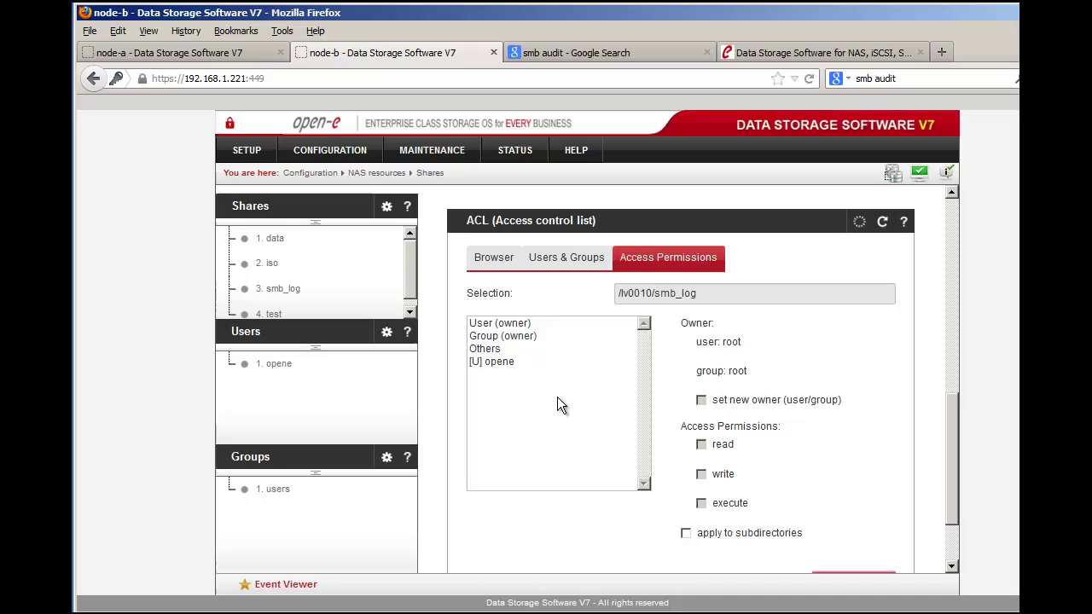
click(499, 363)
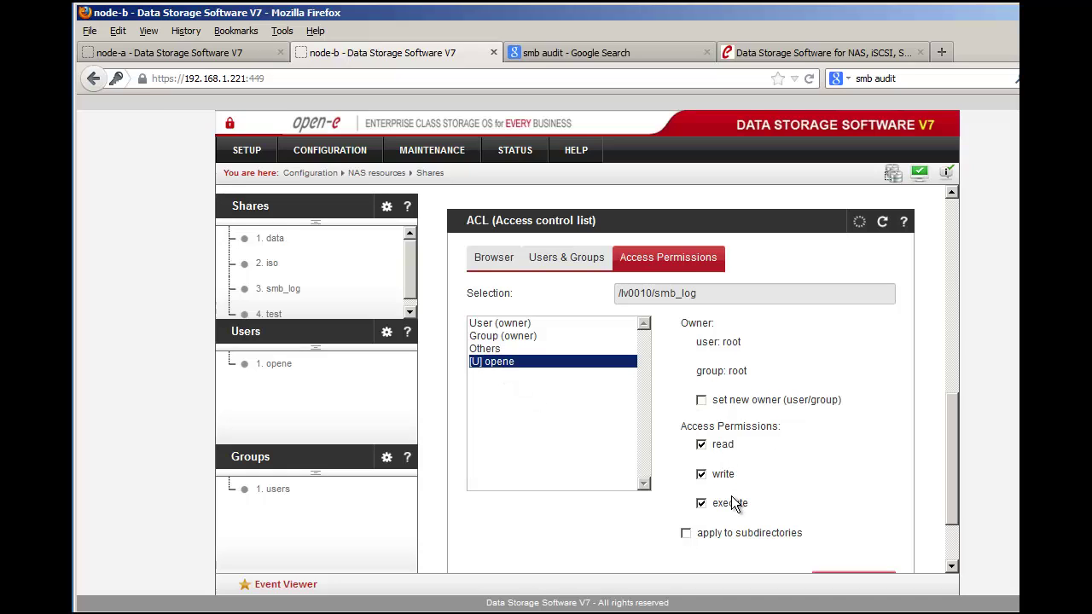
click(514, 324)
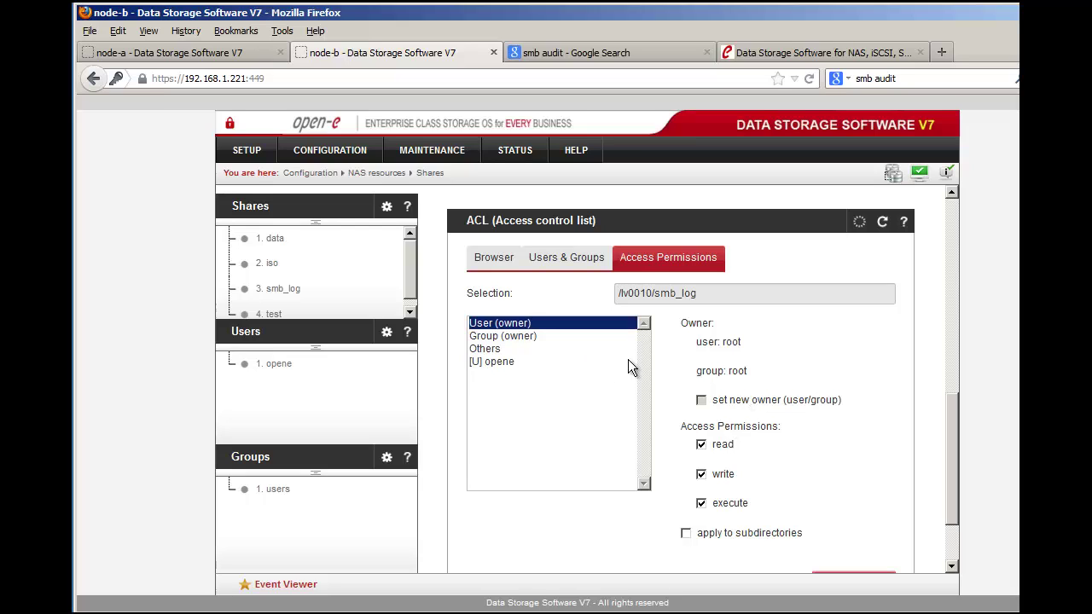
click(686, 534)
scroll(852, 536, down, 1)
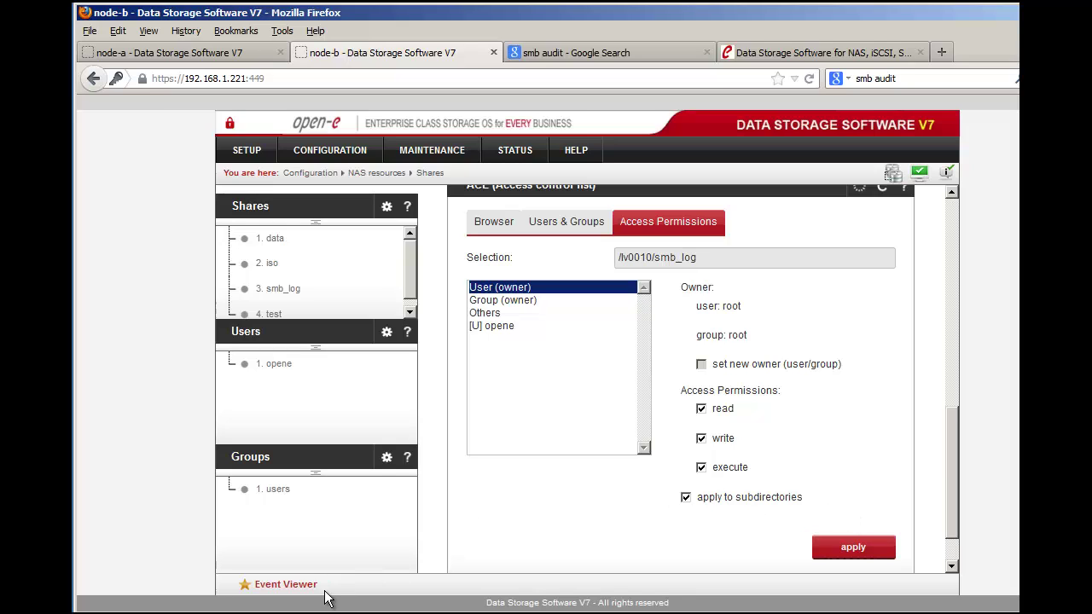
Step: Bring up the \\192.168.1.220 Explorer window, enlarge it, and open the smb_log share
mouse_move(290, 612)
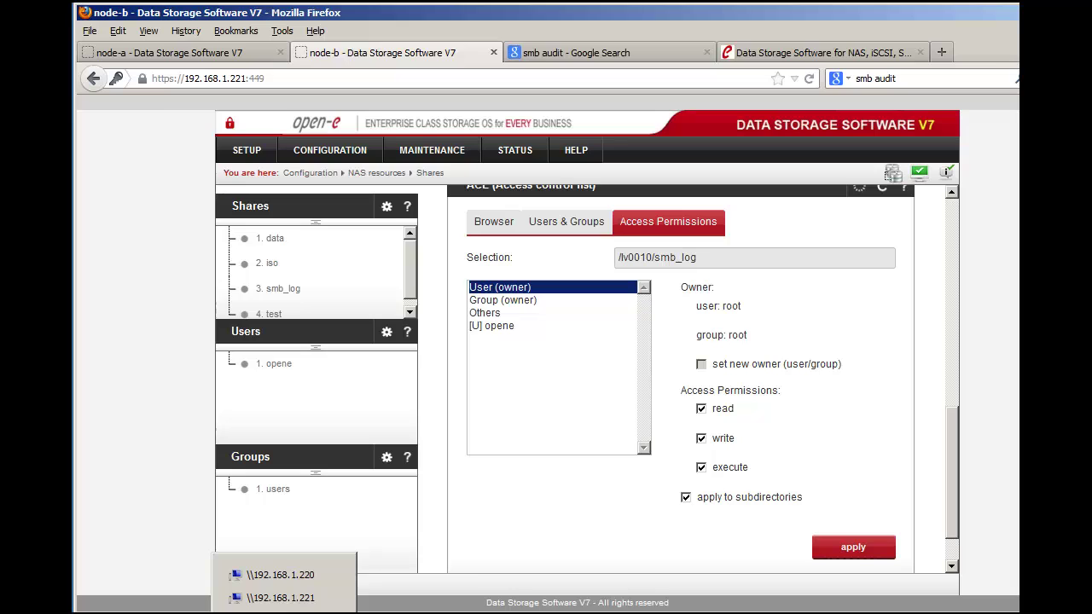
click(294, 575)
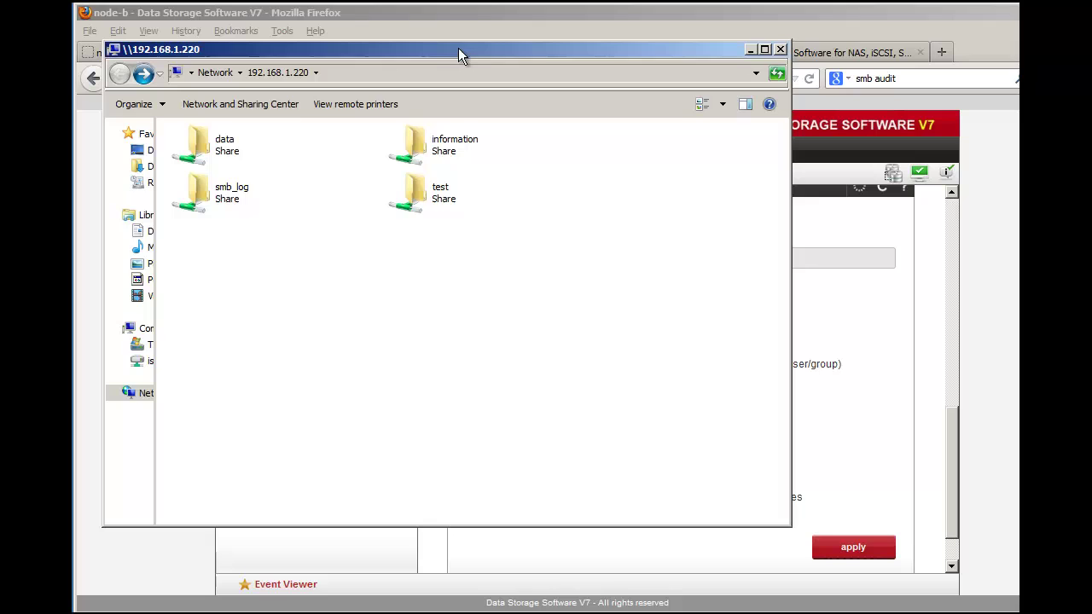
drag(103, 40, 83, 12)
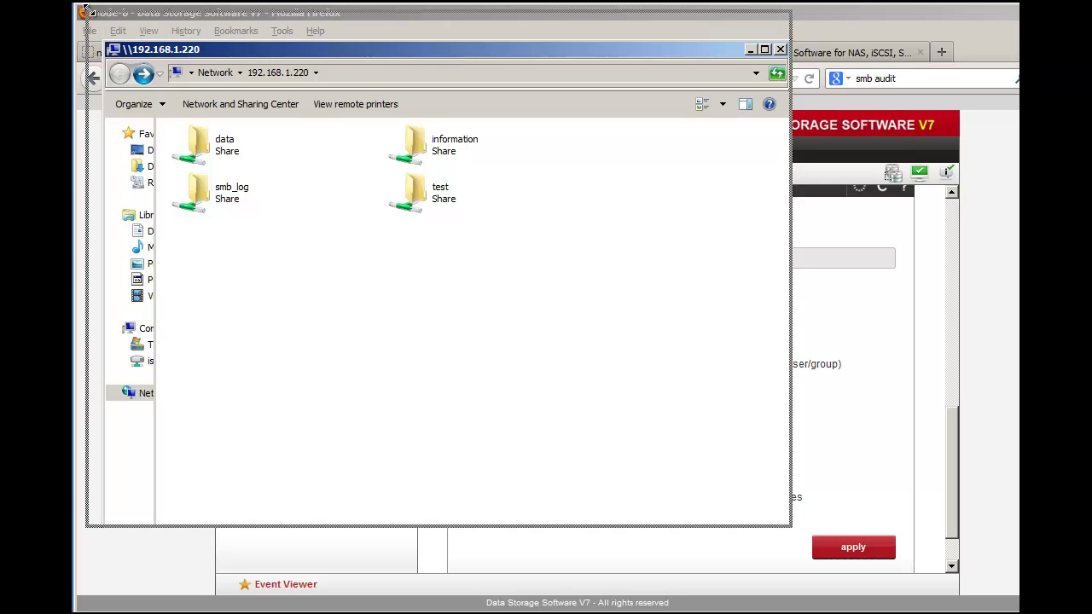
double_click(200, 170)
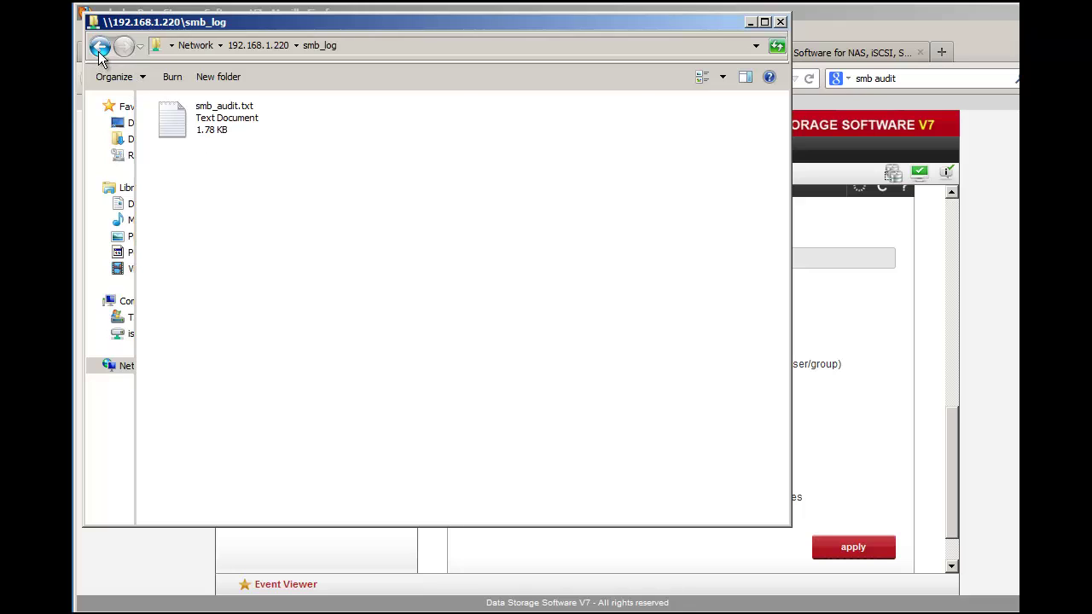
Step: Copy the Info folder from the data share
click(99, 46)
click(205, 128)
double_click(205, 128)
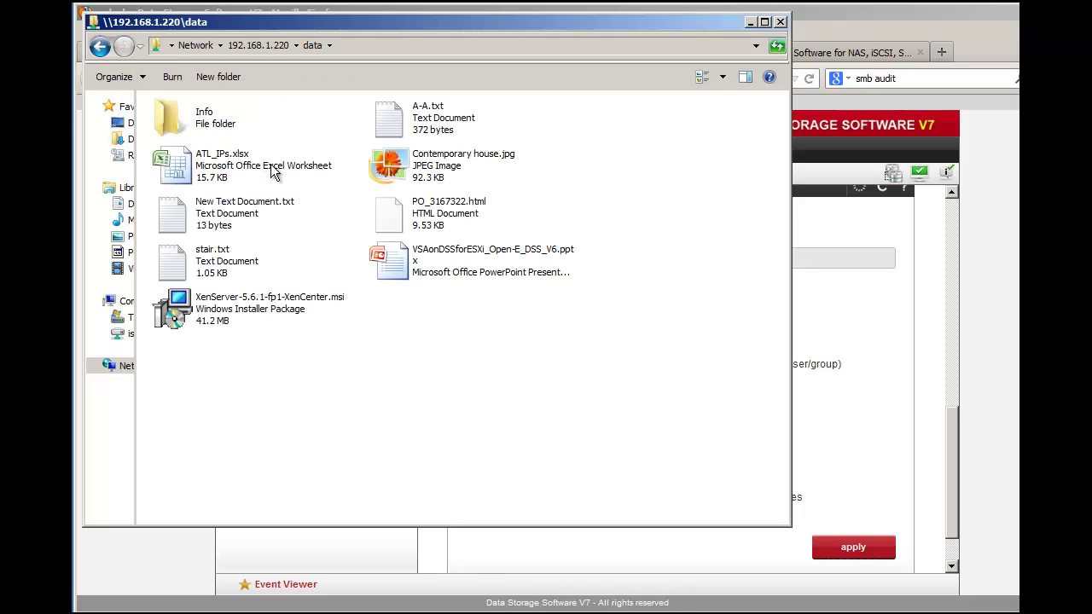
right_click(203, 119)
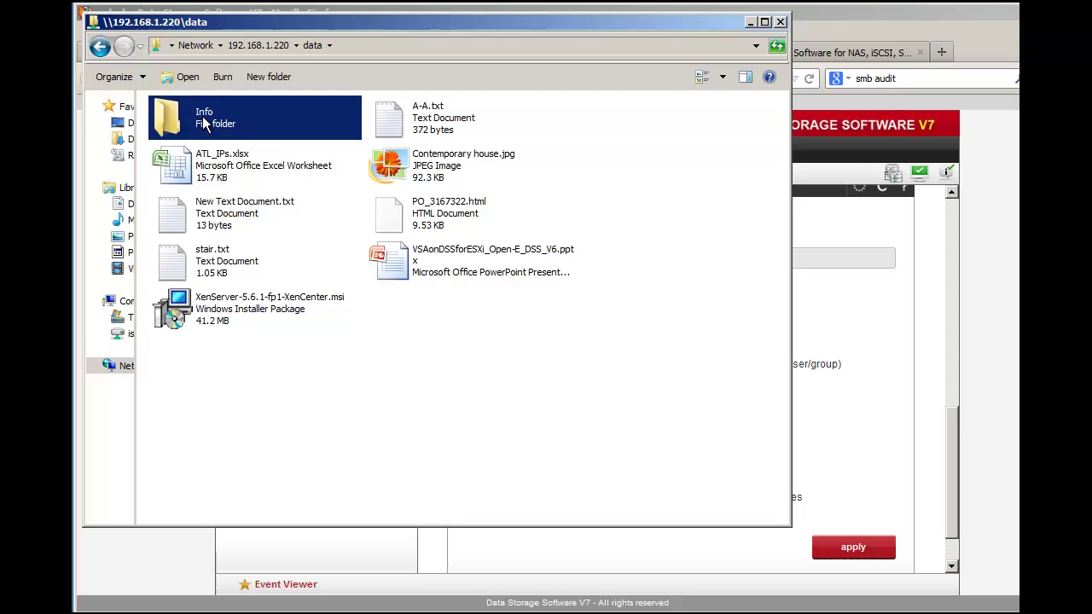
click(260, 311)
Step: Paste the Info folder into the test share, then open the smb_log share
click(100, 48)
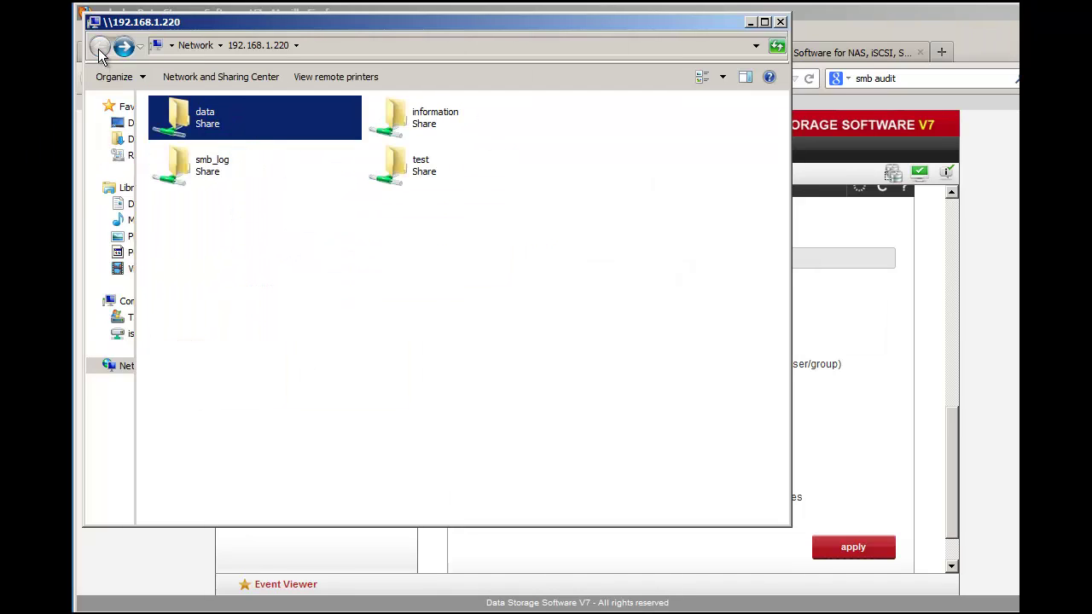
double_click(418, 167)
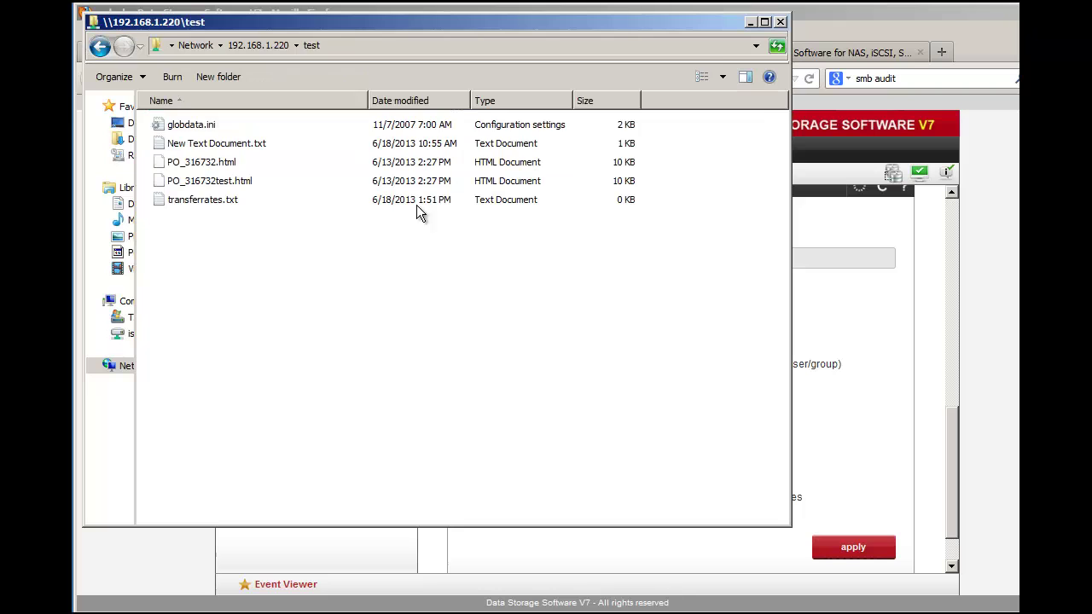
right_click(268, 273)
click(324, 370)
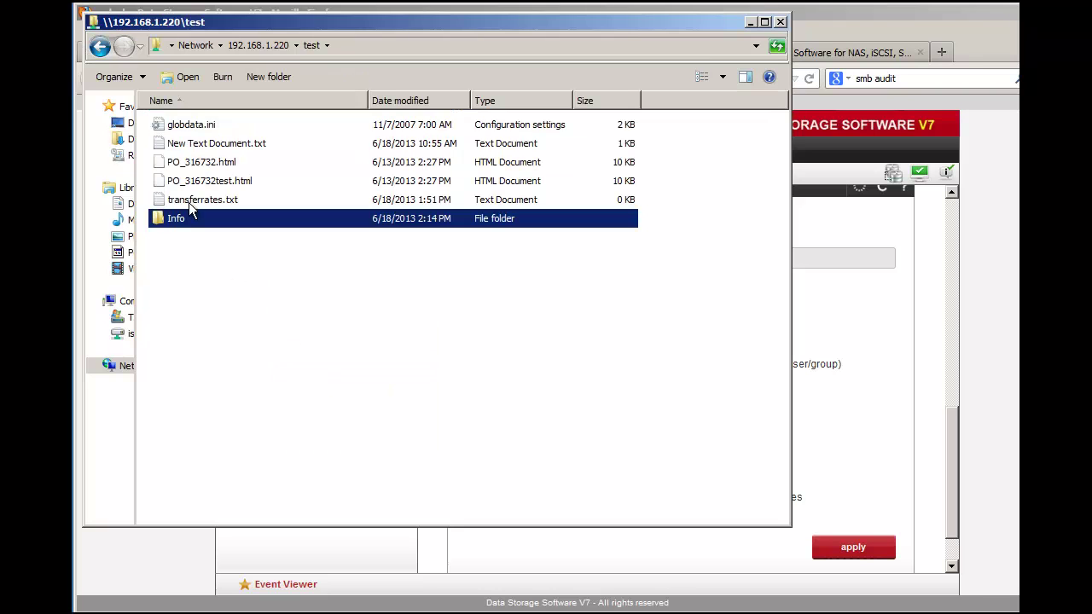
click(100, 47)
click(192, 174)
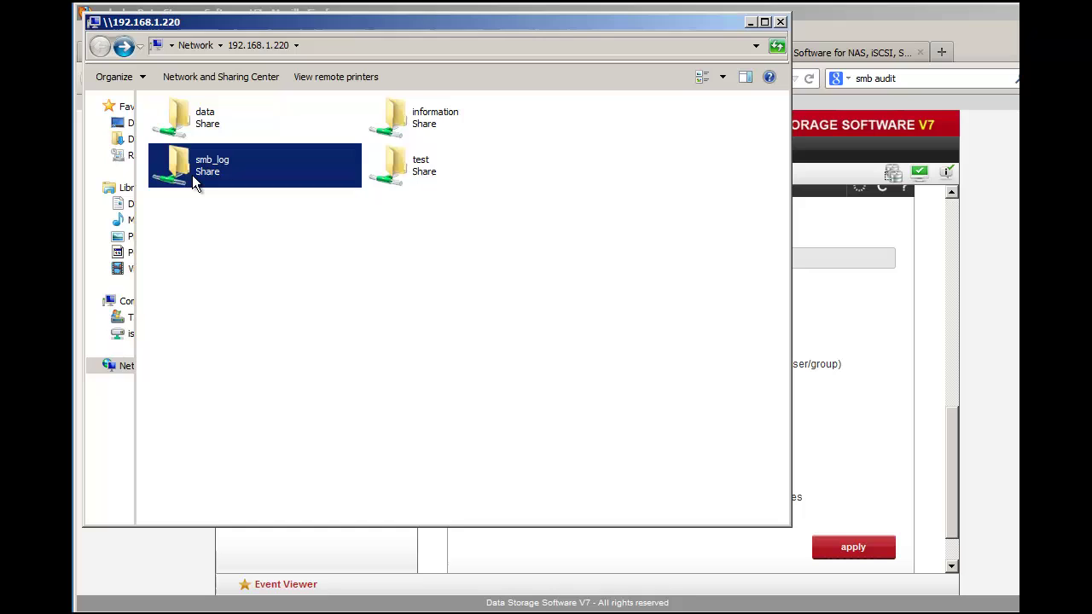
double_click(192, 174)
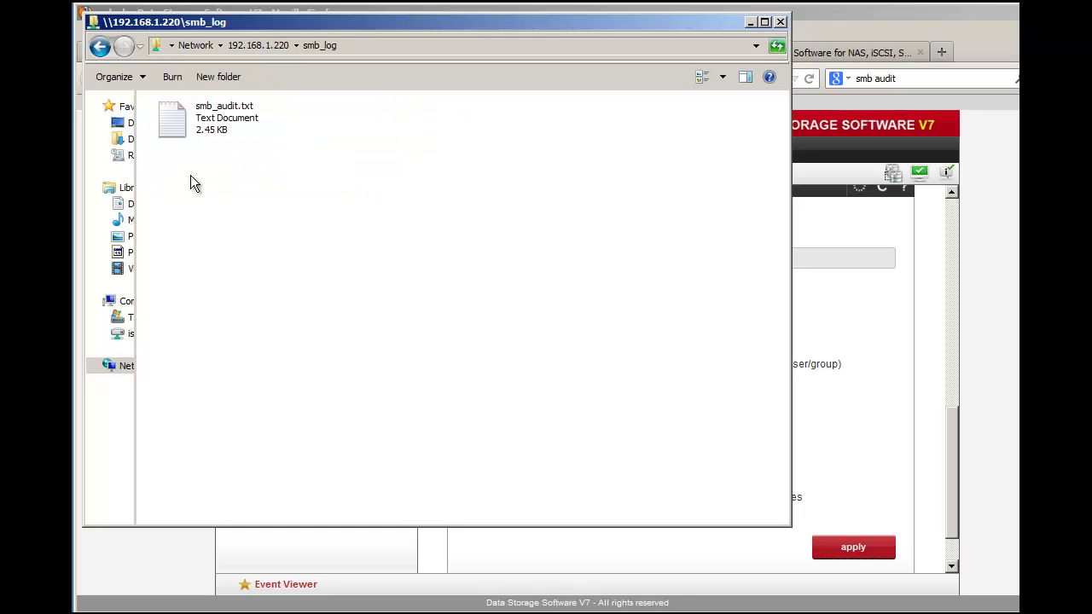
Step: Open smb_audit.txt in WordPad and read through its logged write operations
right_click(204, 116)
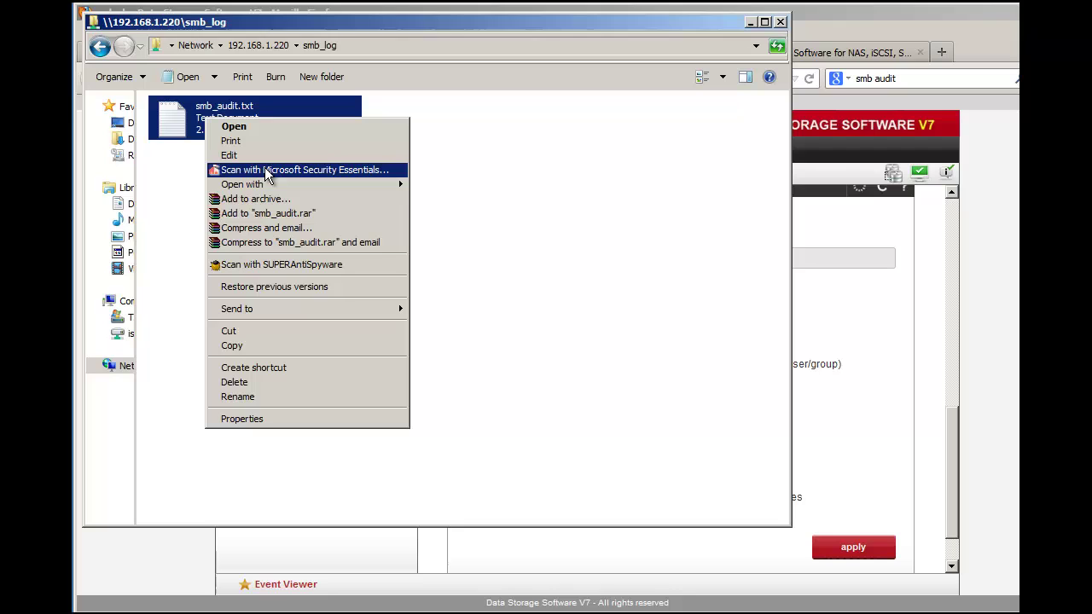
mouse_move(282, 186)
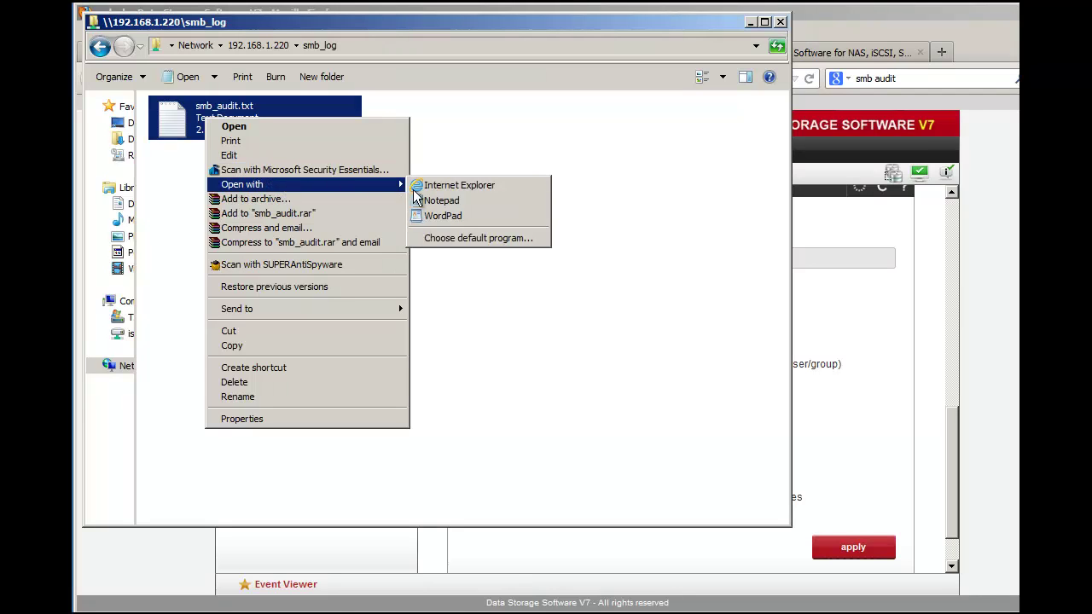
click(439, 216)
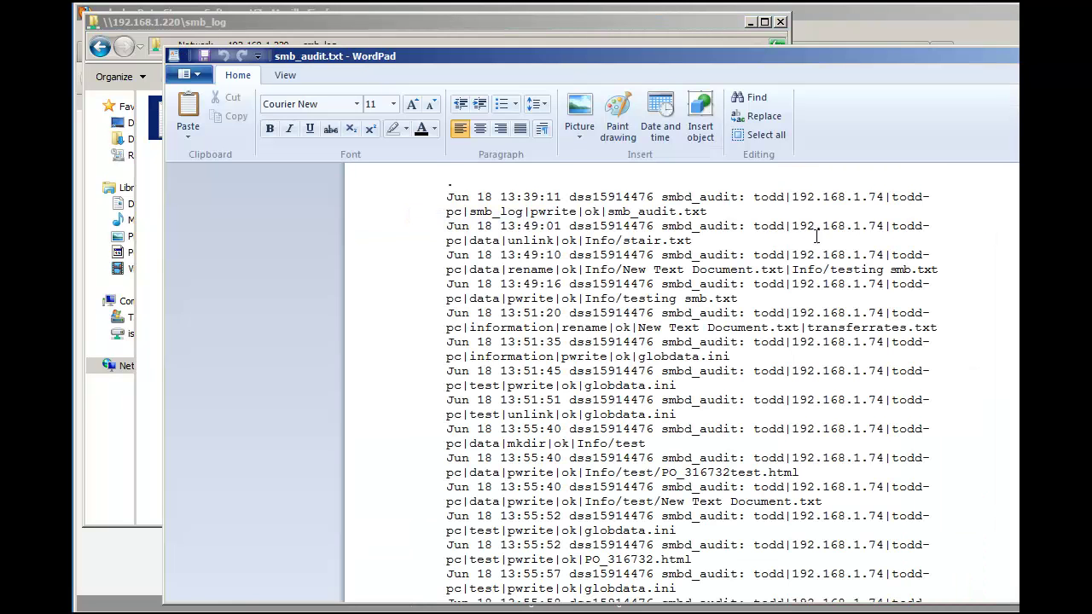
drag(696, 56, 617, 23)
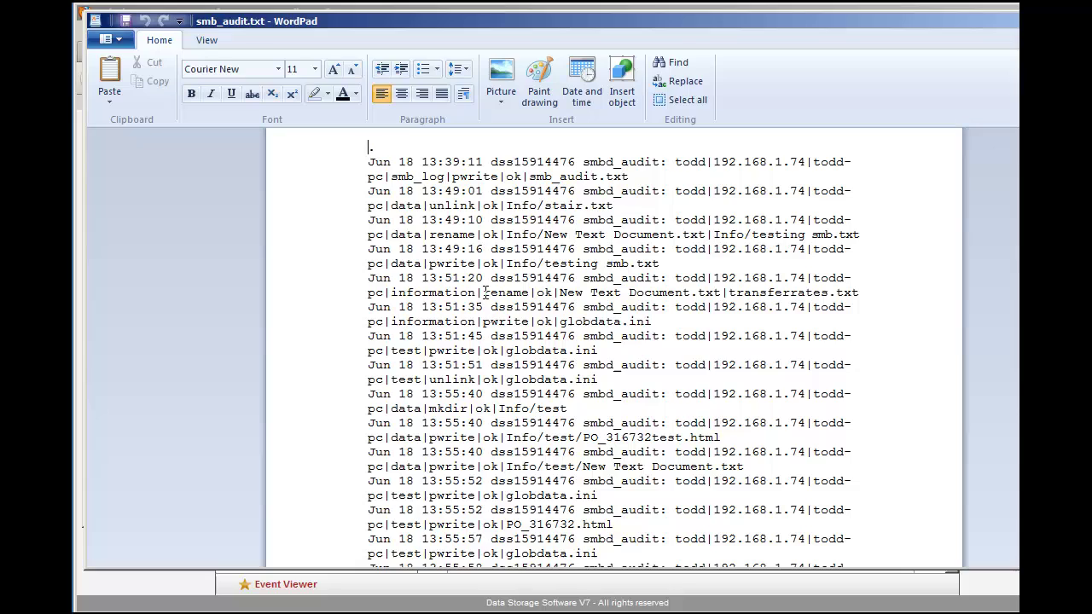
drag(484, 292, 530, 324)
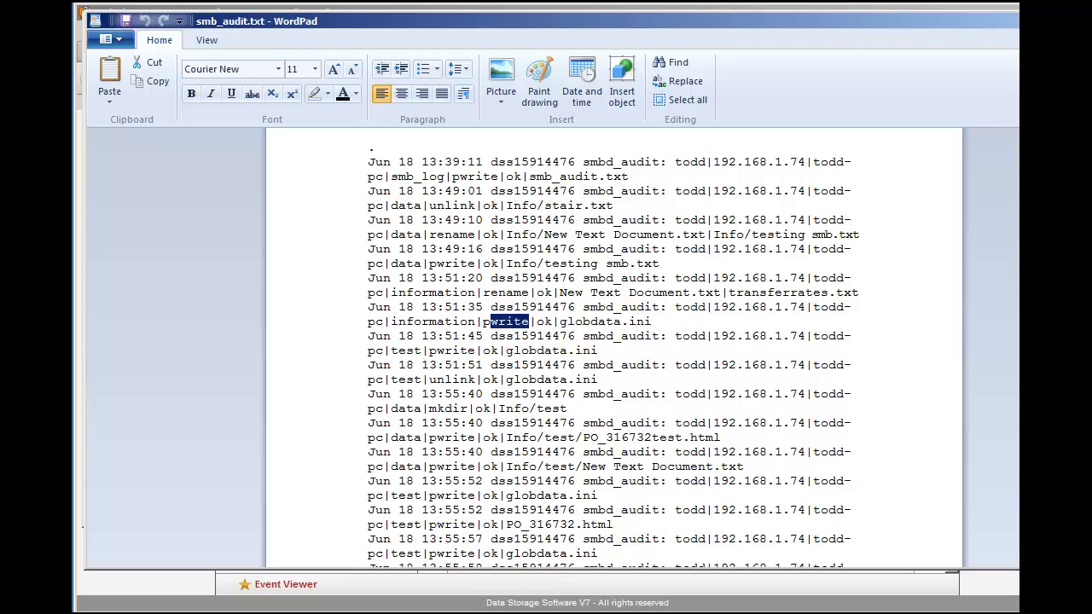
scroll(615, 350, down, 2)
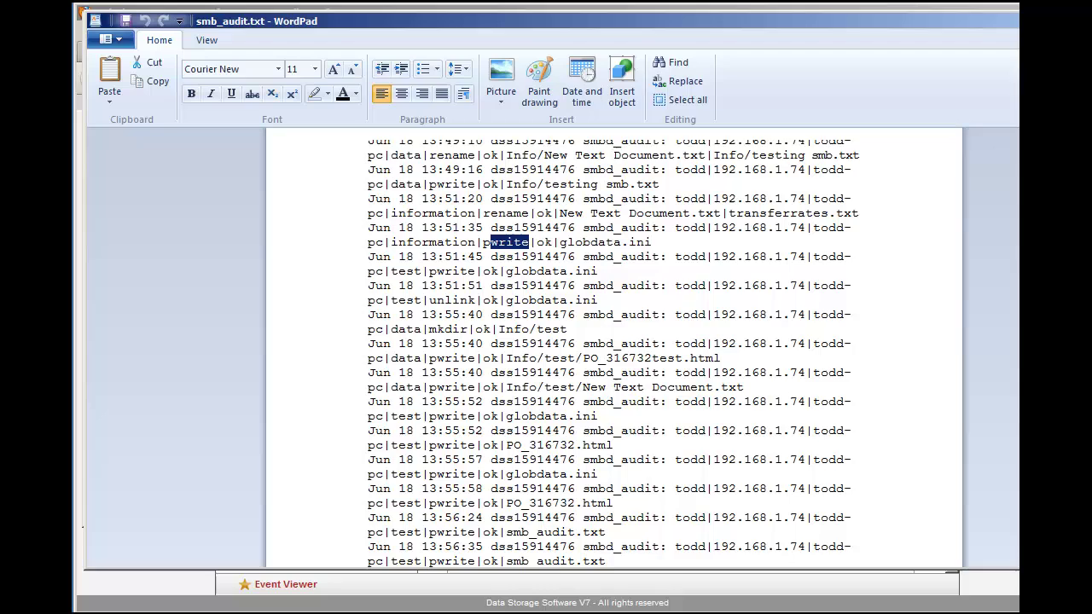
scroll(614, 350, down, 1)
scroll(615, 349, down, 1)
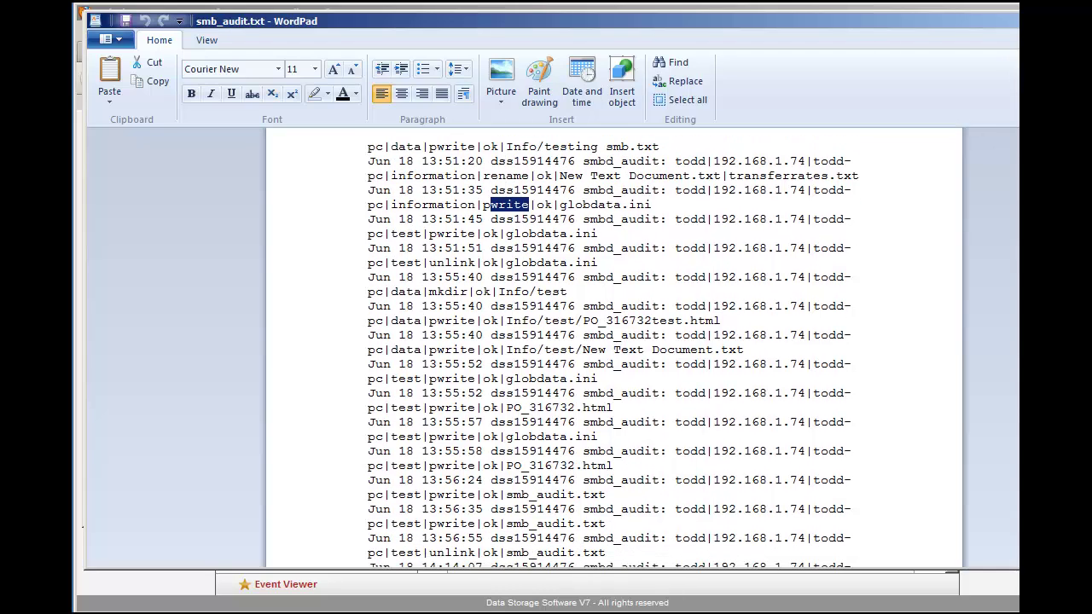
scroll(615, 350, down, 1)
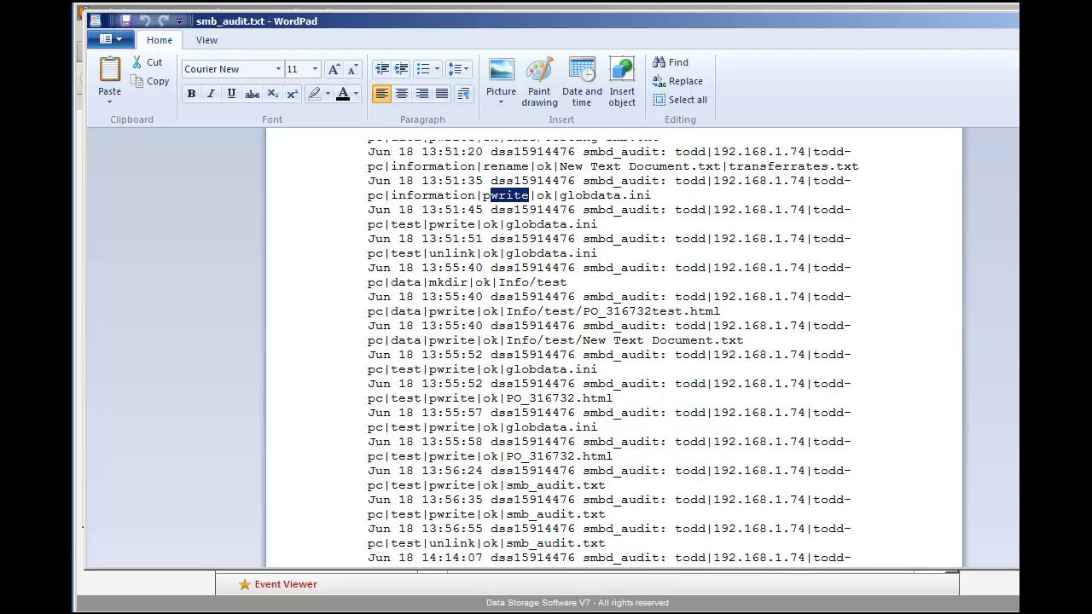
scroll(615, 350, down, 4)
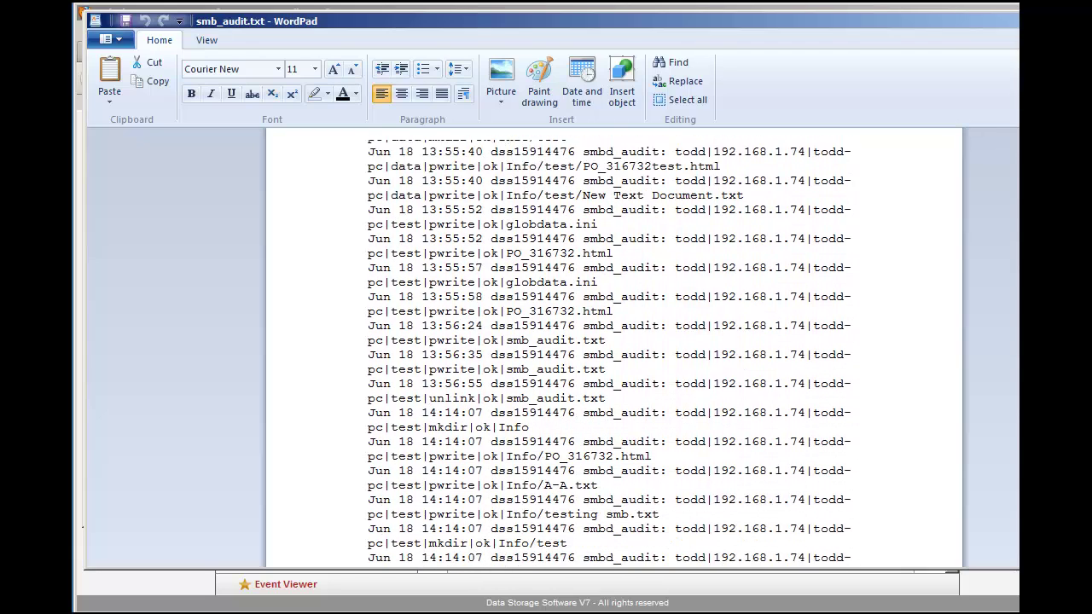
click(739, 544)
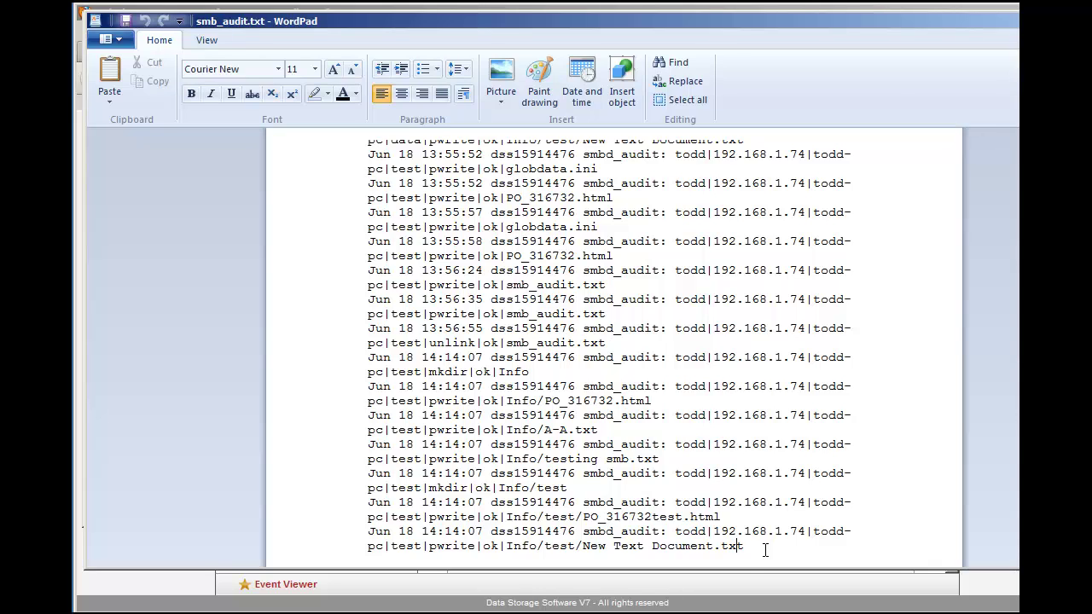
Step: Delete all the log entries and save the emptied smb_audit.txt
drag(764, 550, 403, 83)
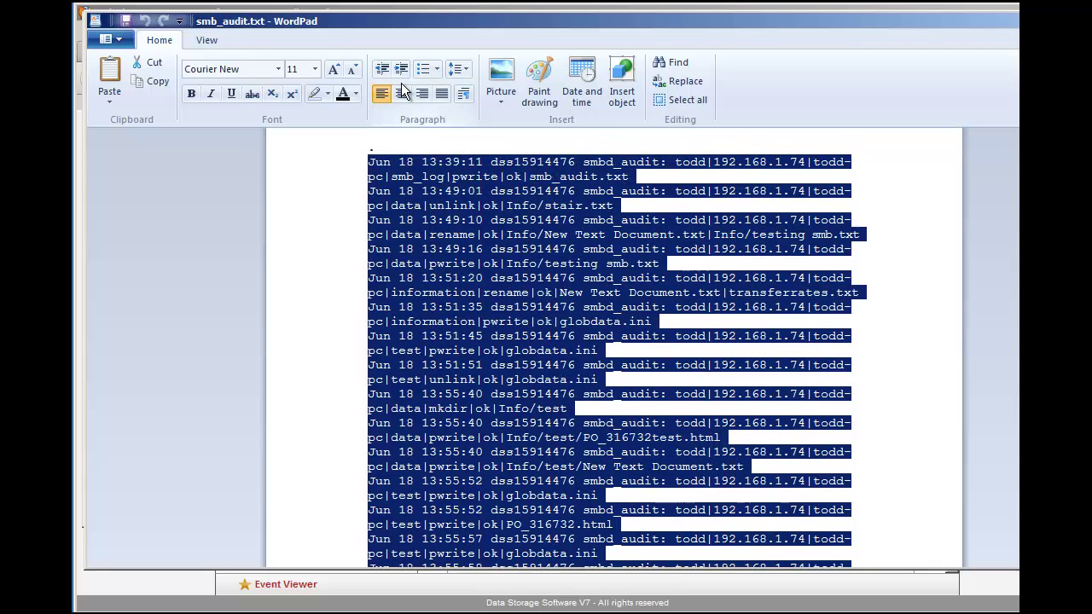
key(Delete)
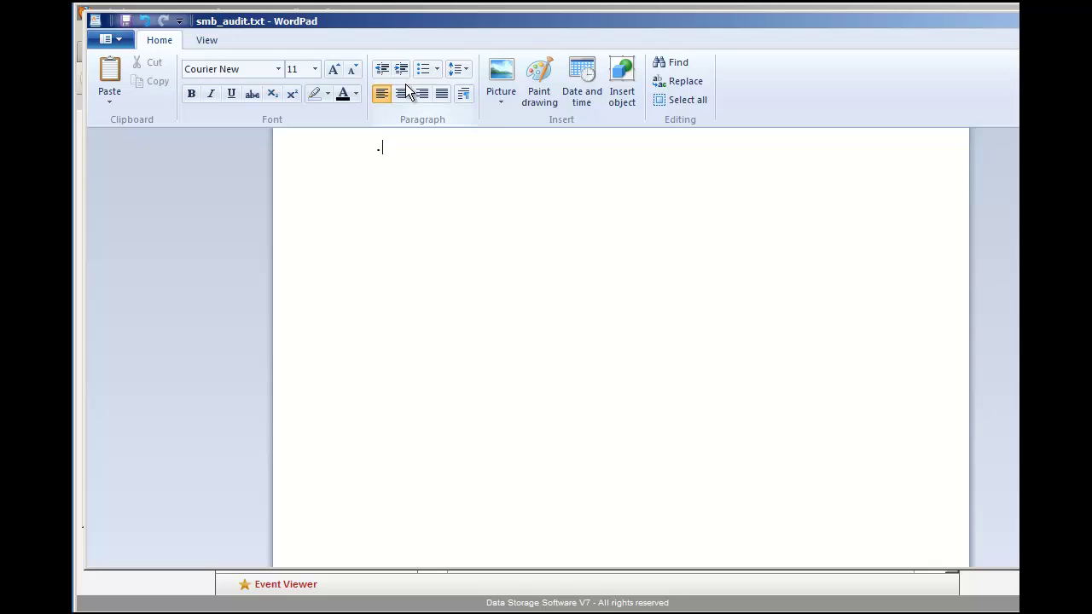
click(116, 40)
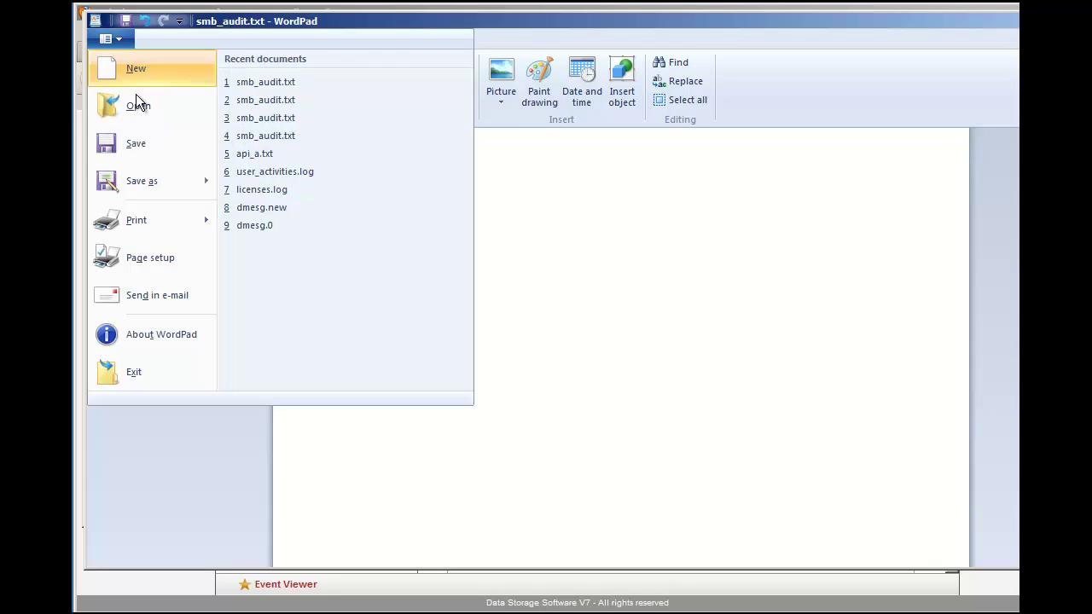
click(136, 148)
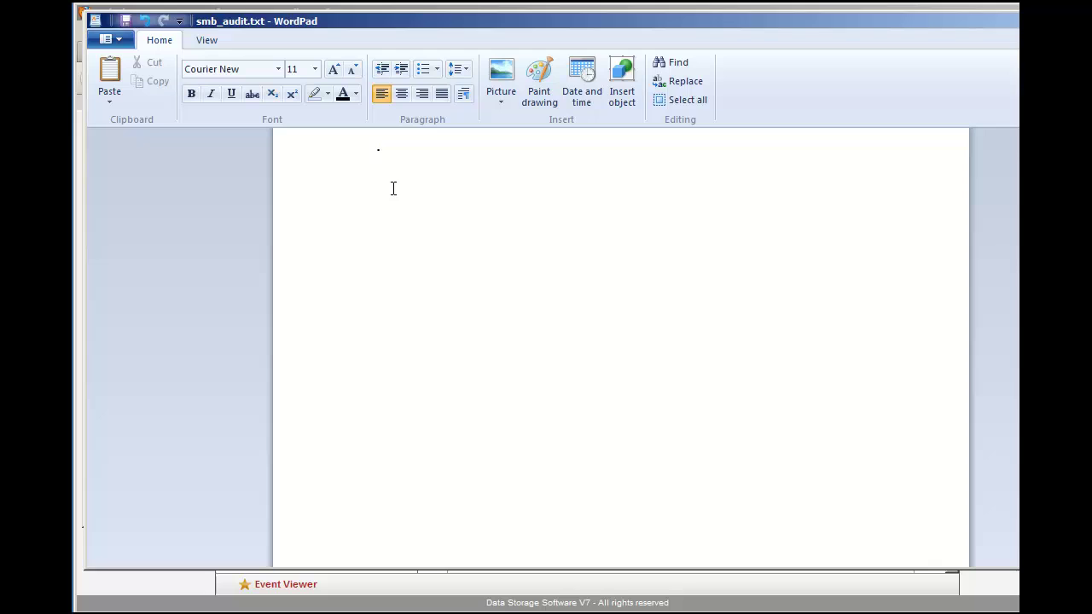
Step: Close the editor and refresh the smb_log listing to show smb_audit.txt's new size
key(alt+F4)
click(334, 309)
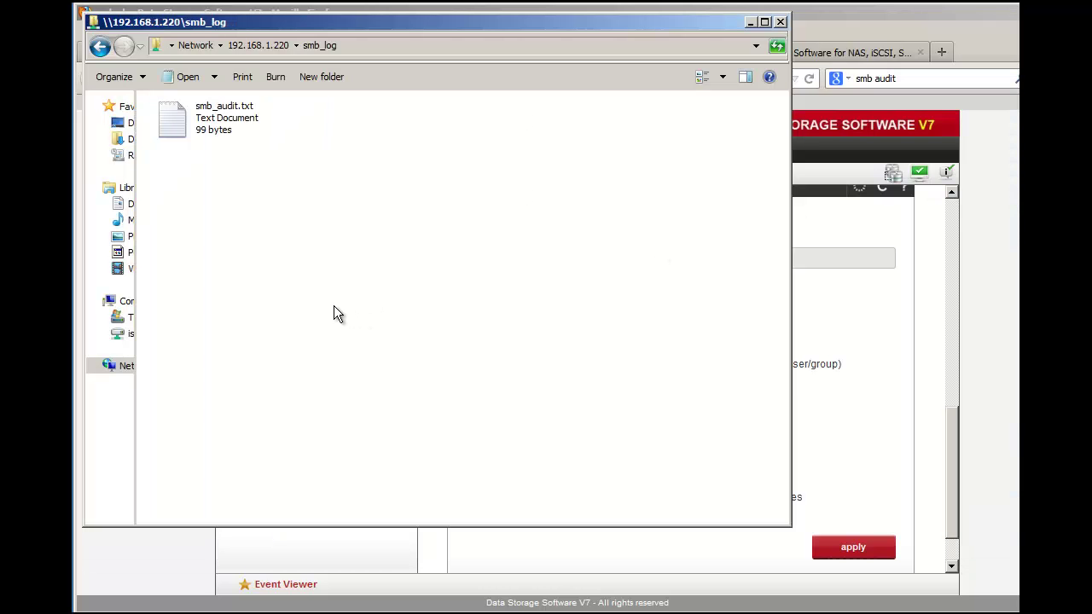
right_click(333, 309)
click(365, 320)
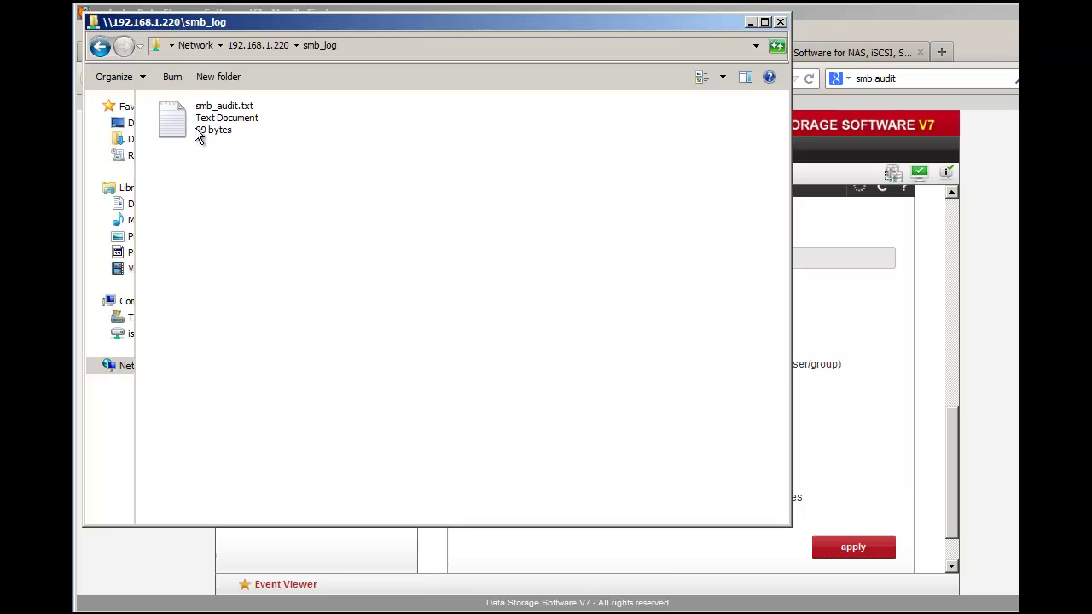
Step: Copy the five files below the Info folder in the test share
click(100, 48)
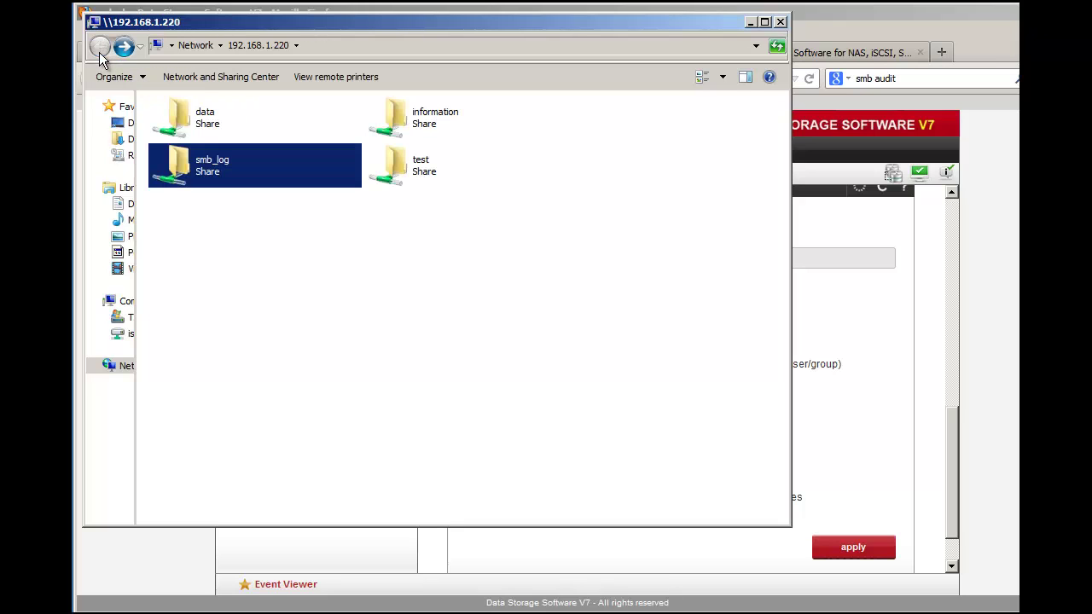
double_click(392, 169)
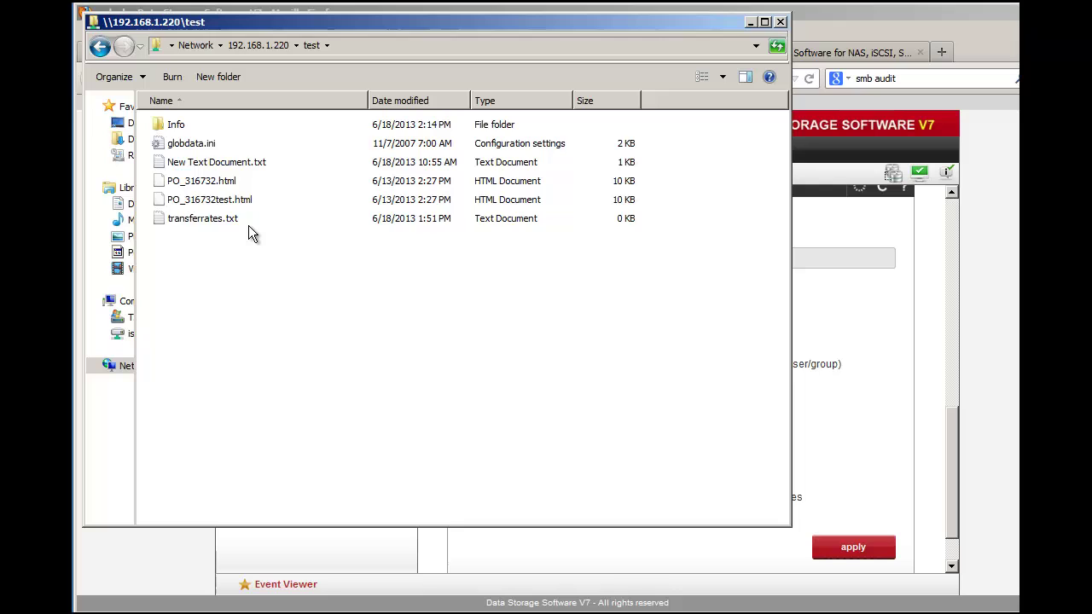
drag(206, 249, 198, 150)
right_click(198, 150)
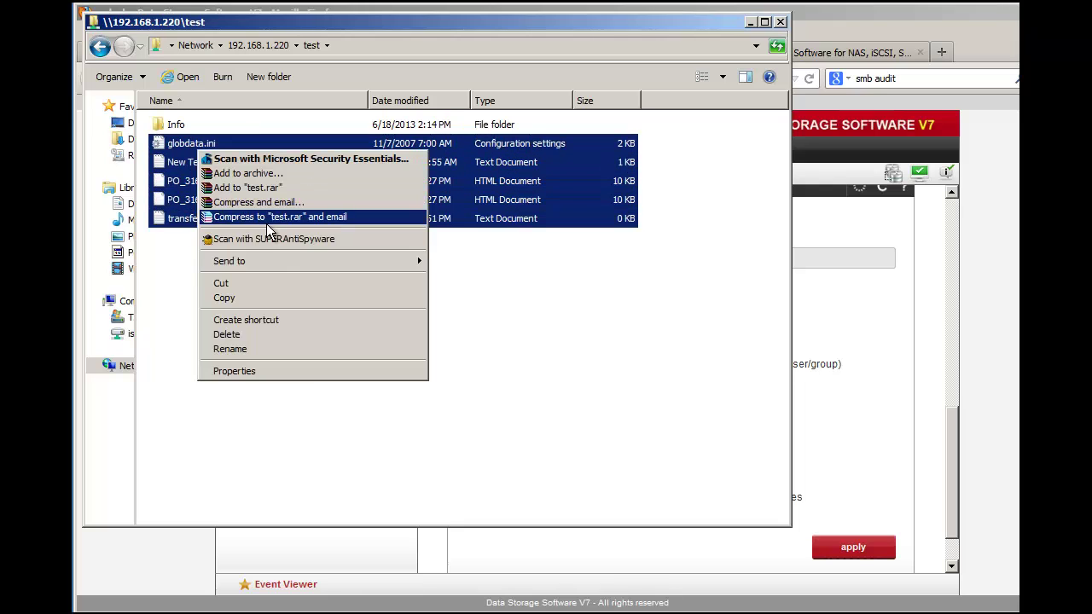
click(265, 303)
Step: Create a new folder named demo in the data share and paste the copied files into it
click(100, 48)
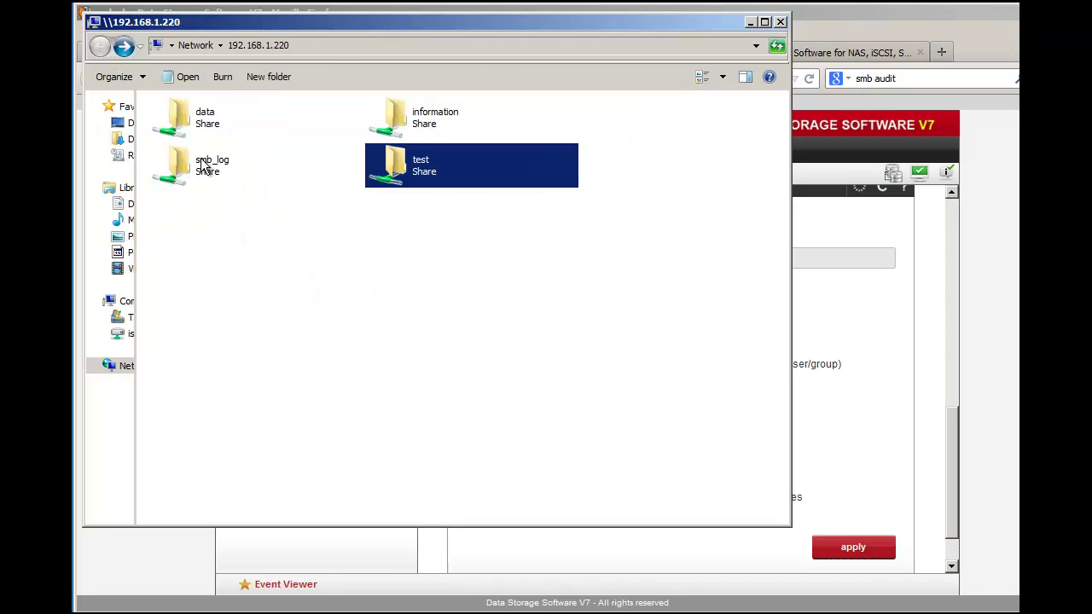
double_click(206, 128)
right_click(271, 396)
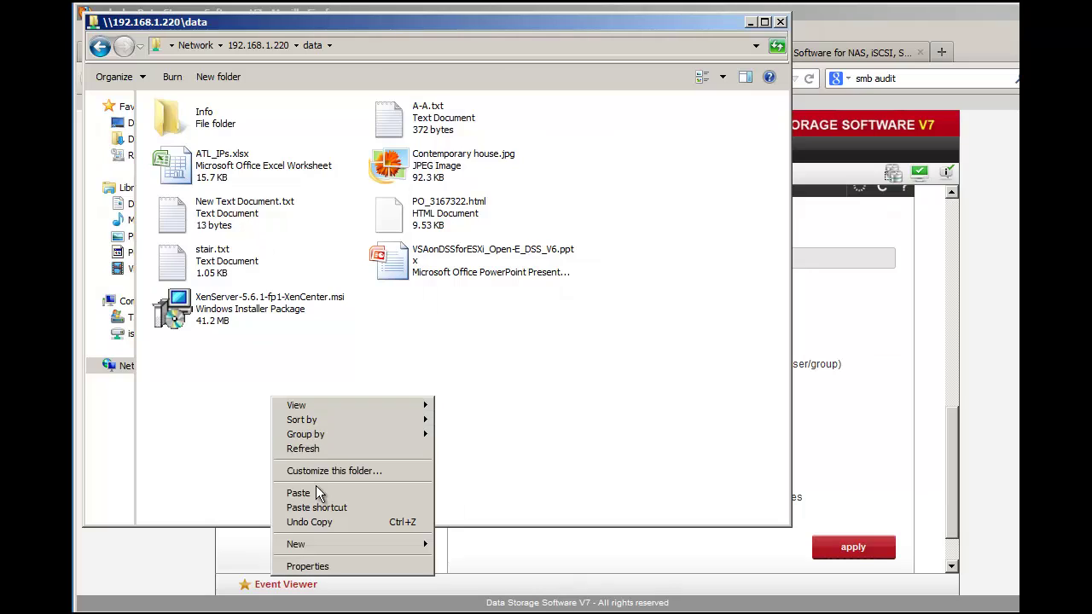
mouse_move(342, 537)
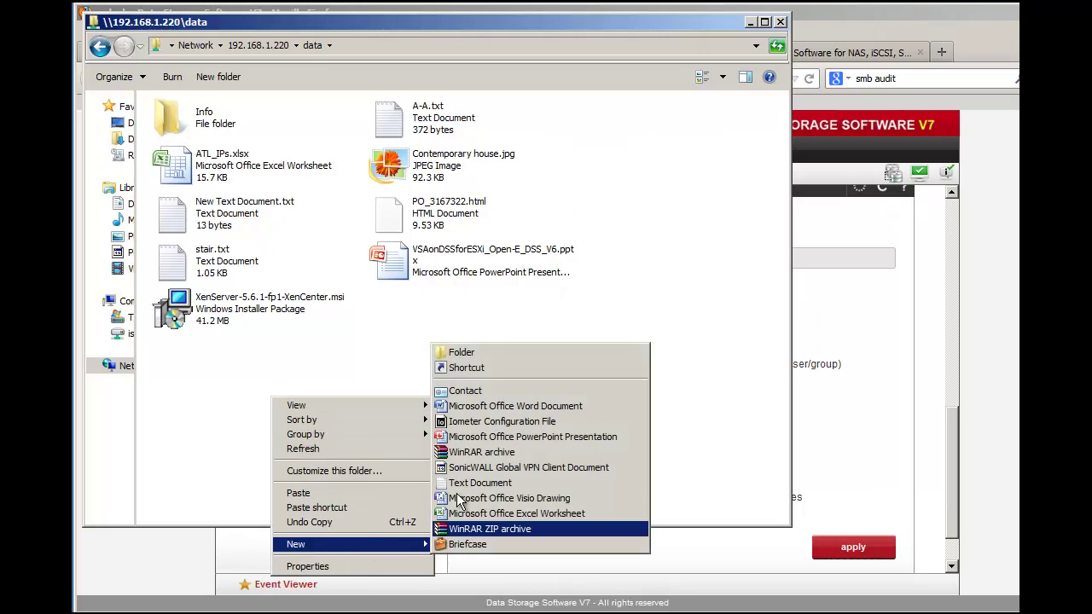
click(486, 354)
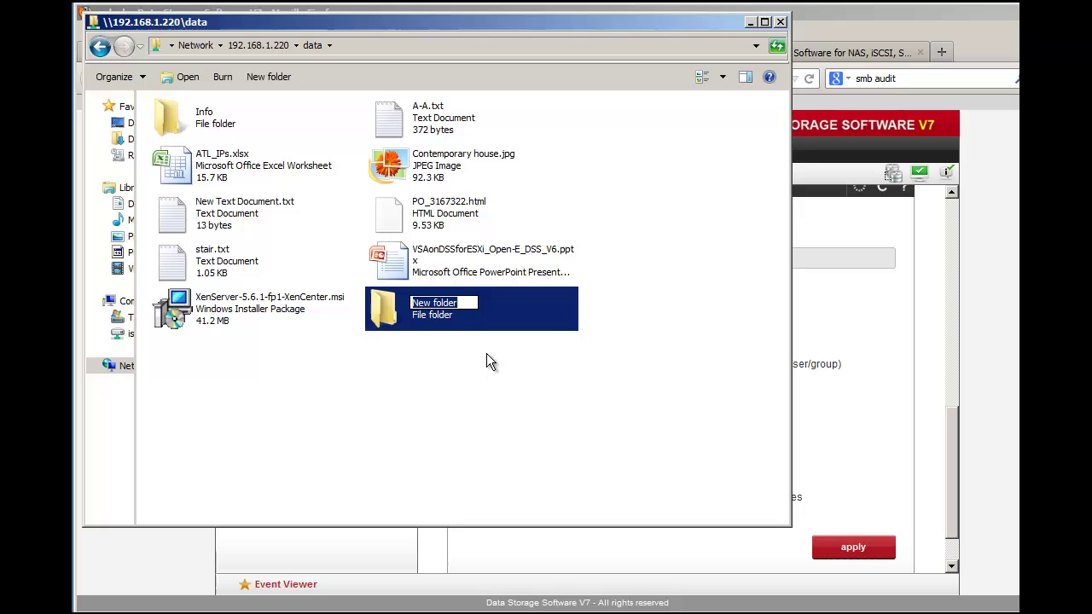
text(demo)
key(Return)
key(Return)
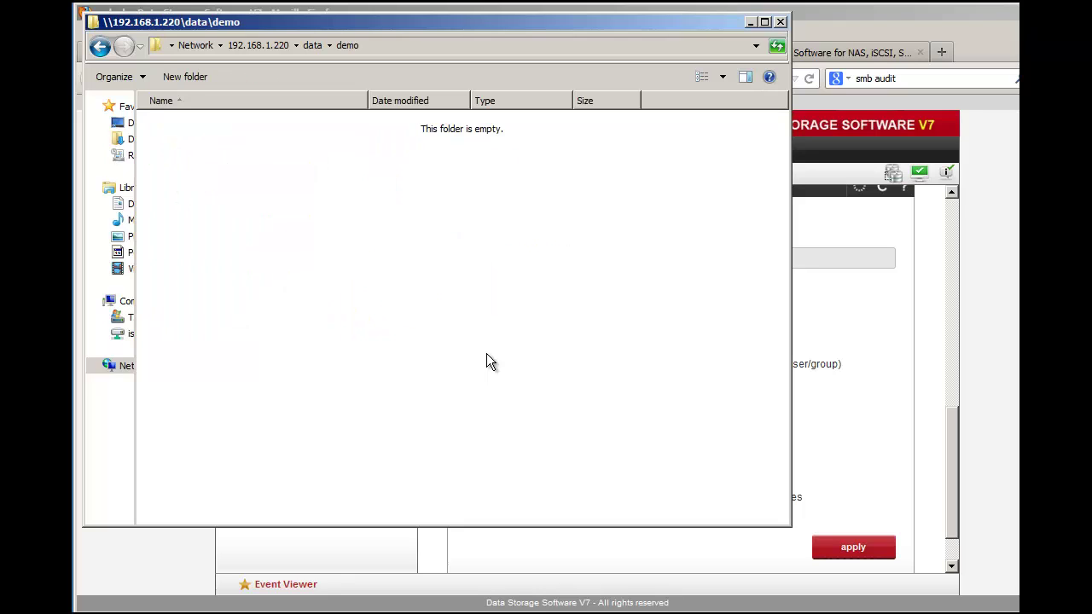
key(ctrl+v)
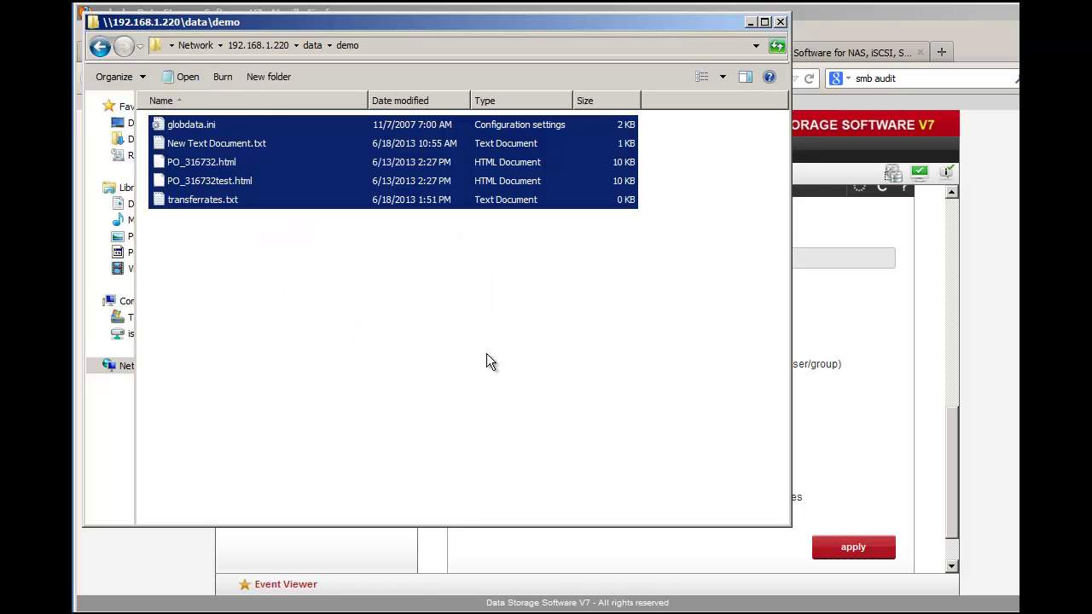
click(486, 353)
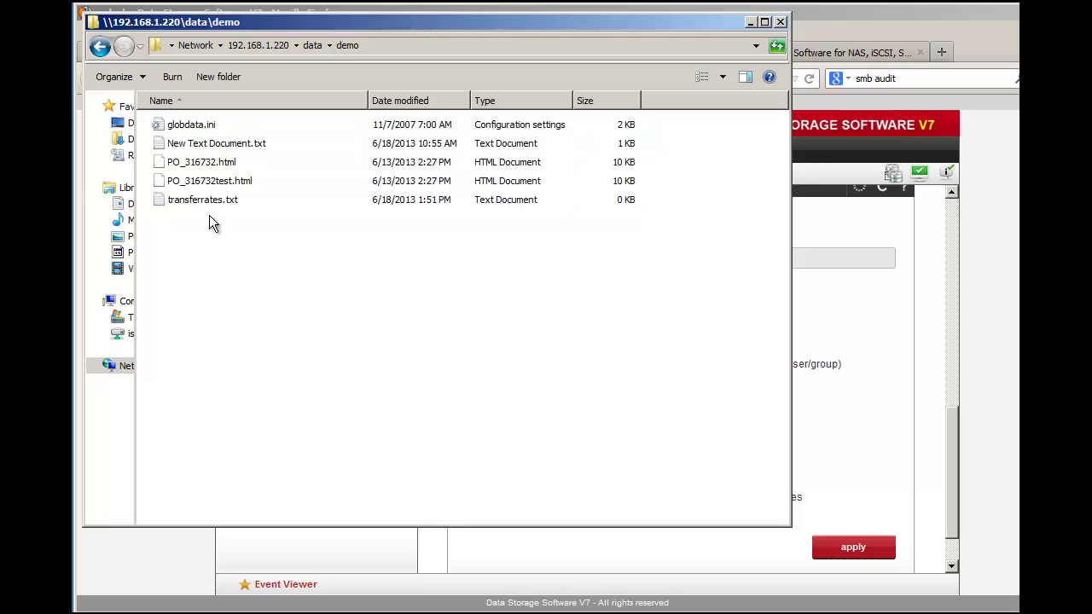
Step: Return to the smb_log share and open smb_audit.txt with WordPad
click(99, 48)
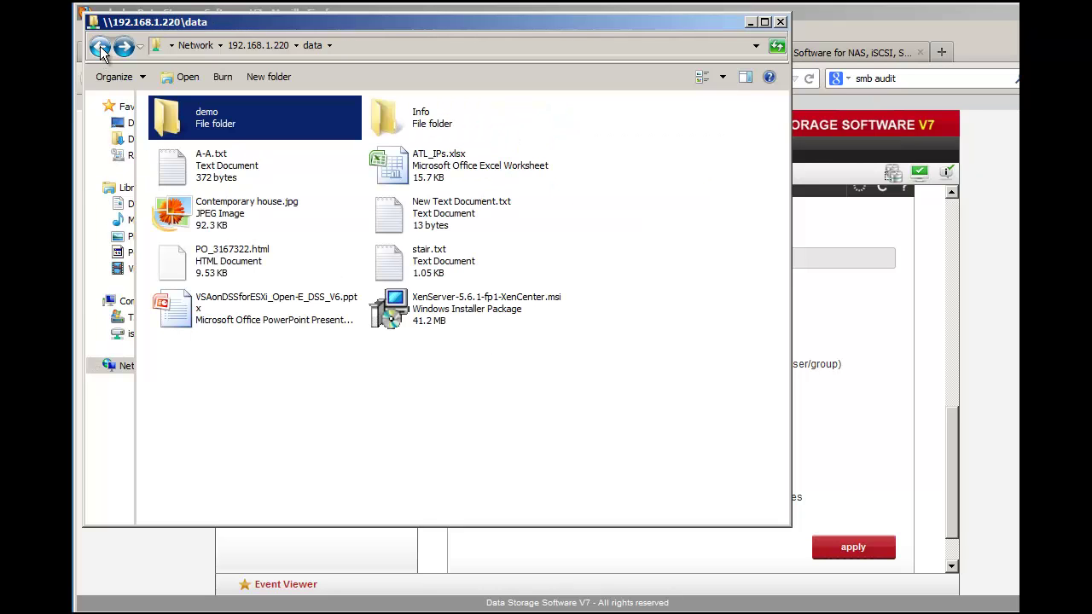
click(100, 47)
click(193, 177)
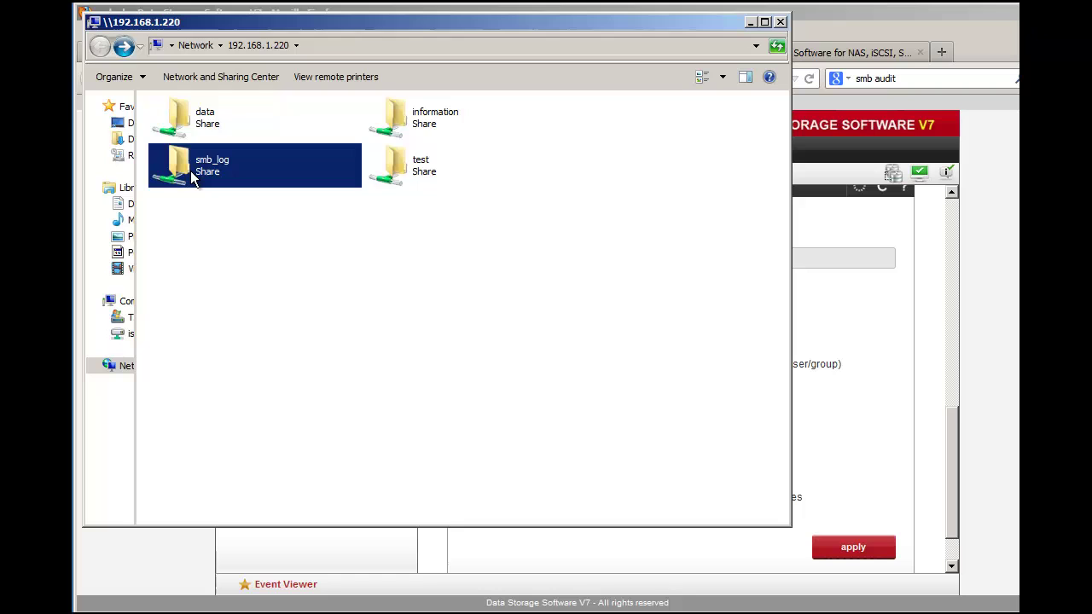
double_click(193, 175)
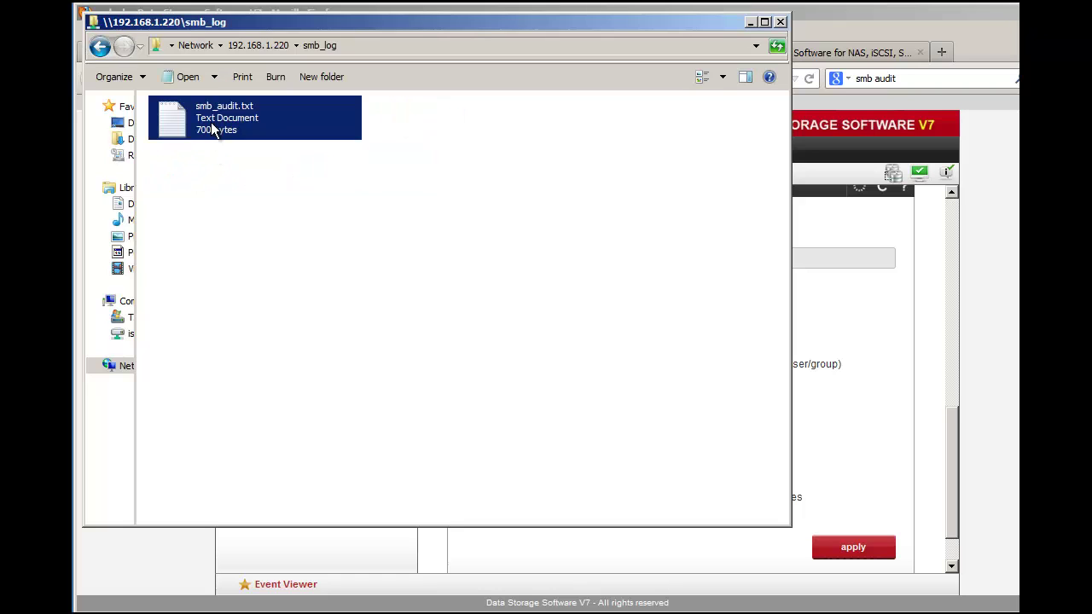
right_click(214, 125)
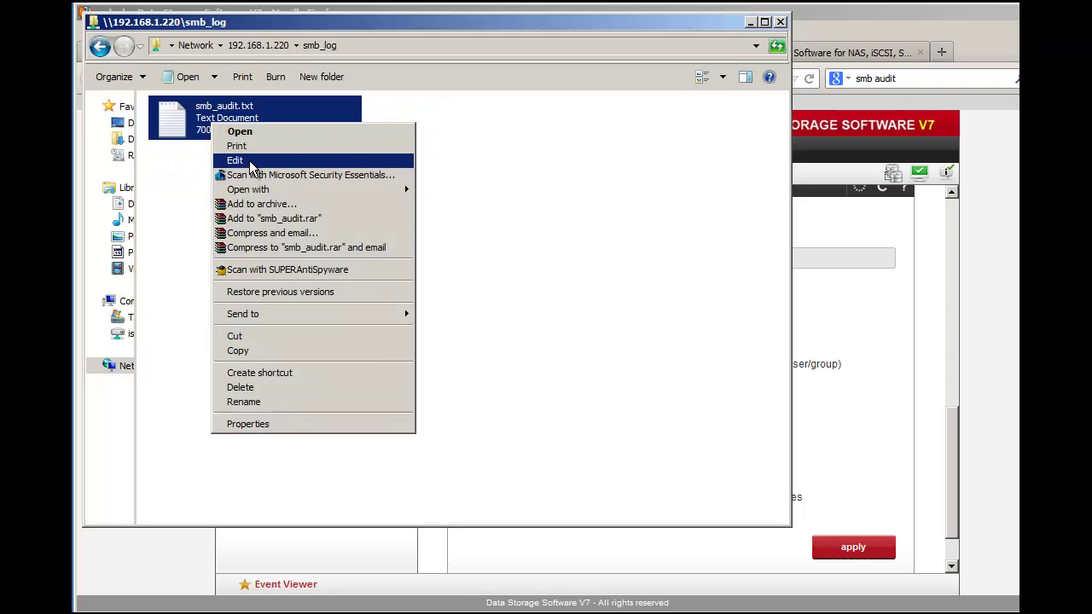
mouse_move(292, 189)
click(455, 223)
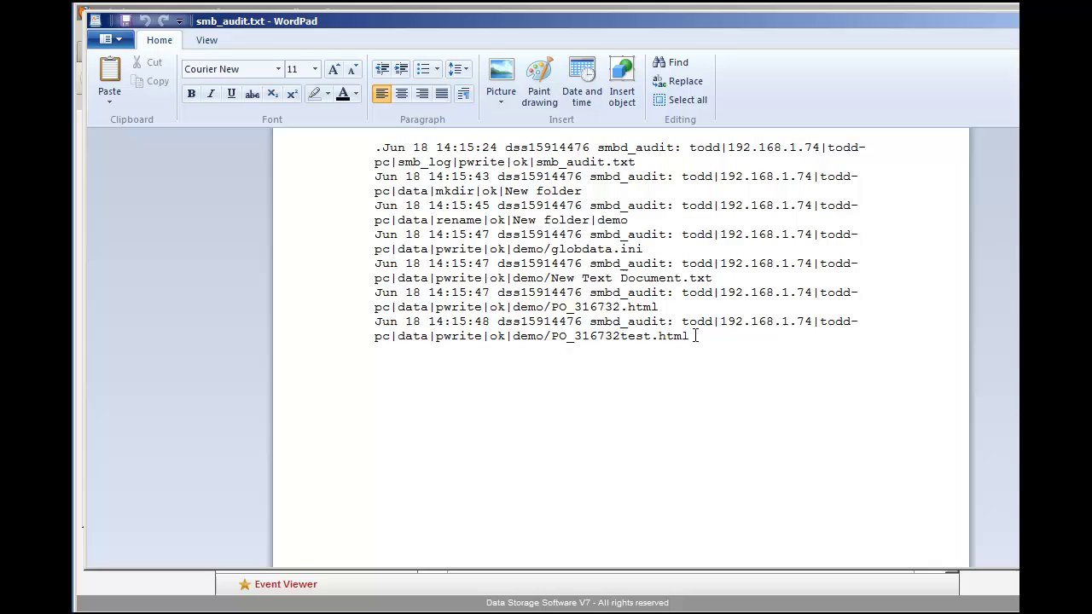
Step: Highlight New folder, demo, globdata.ini, pwrite and PO_316732.html in the log, then close WordPad
drag(583, 191, 506, 191)
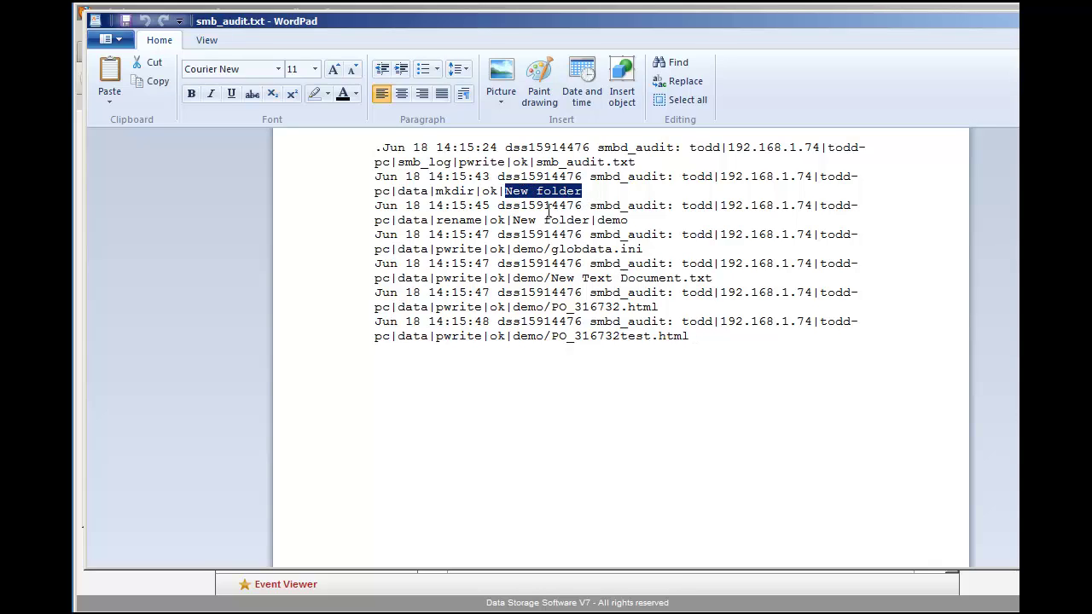
double_click(610, 220)
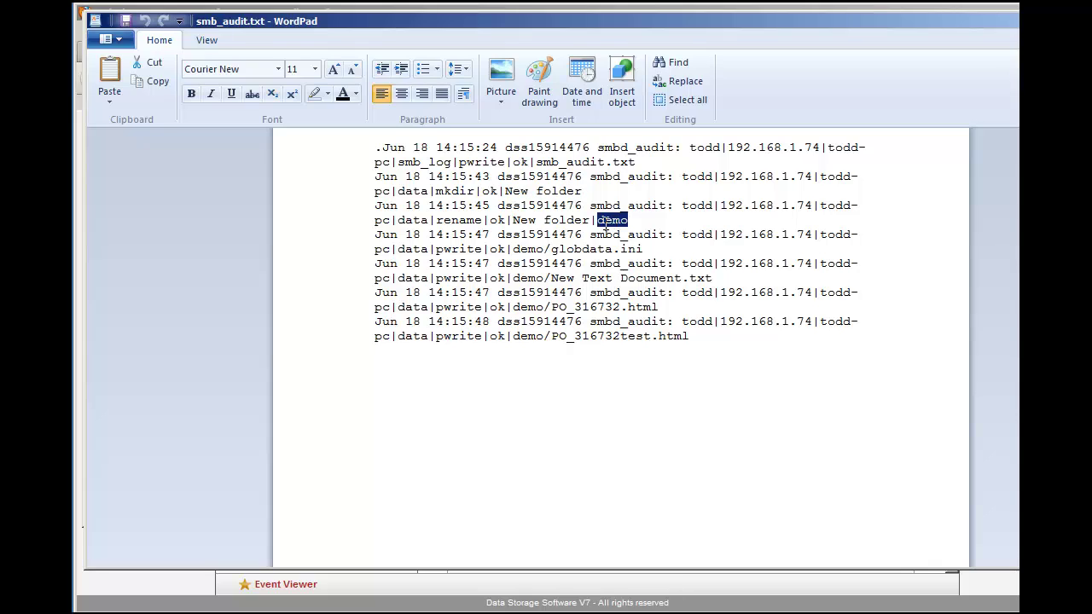
drag(647, 249, 555, 252)
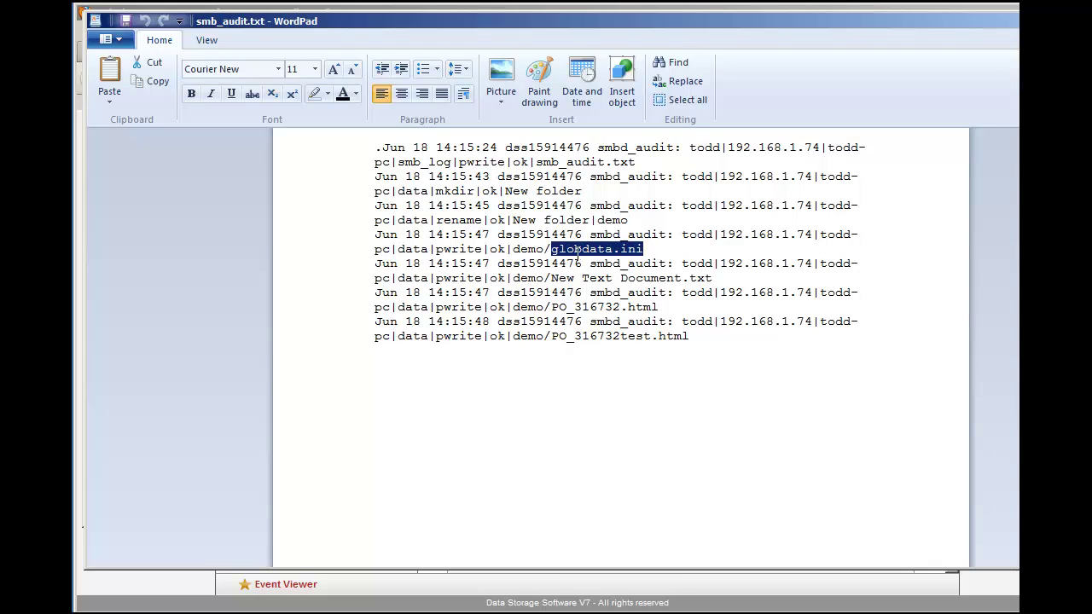
double_click(469, 251)
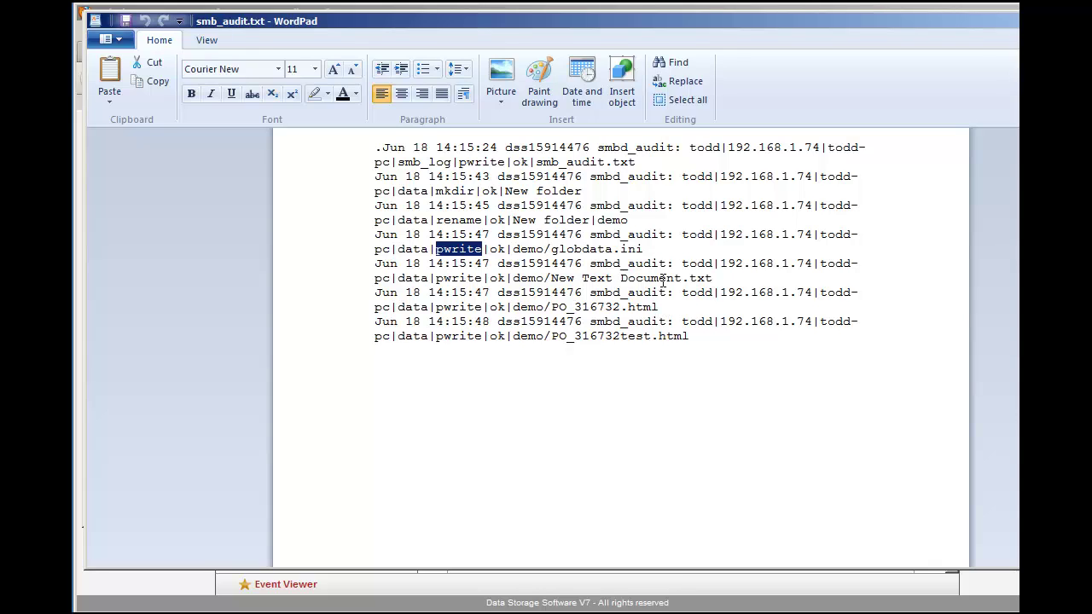
drag(659, 307, 587, 308)
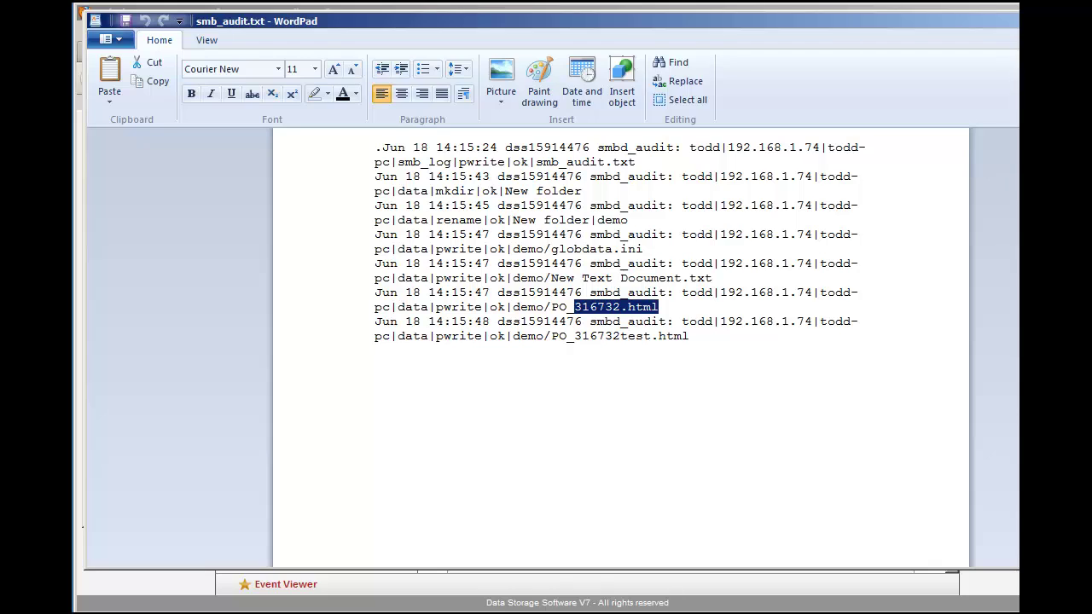
key(alt+F4)
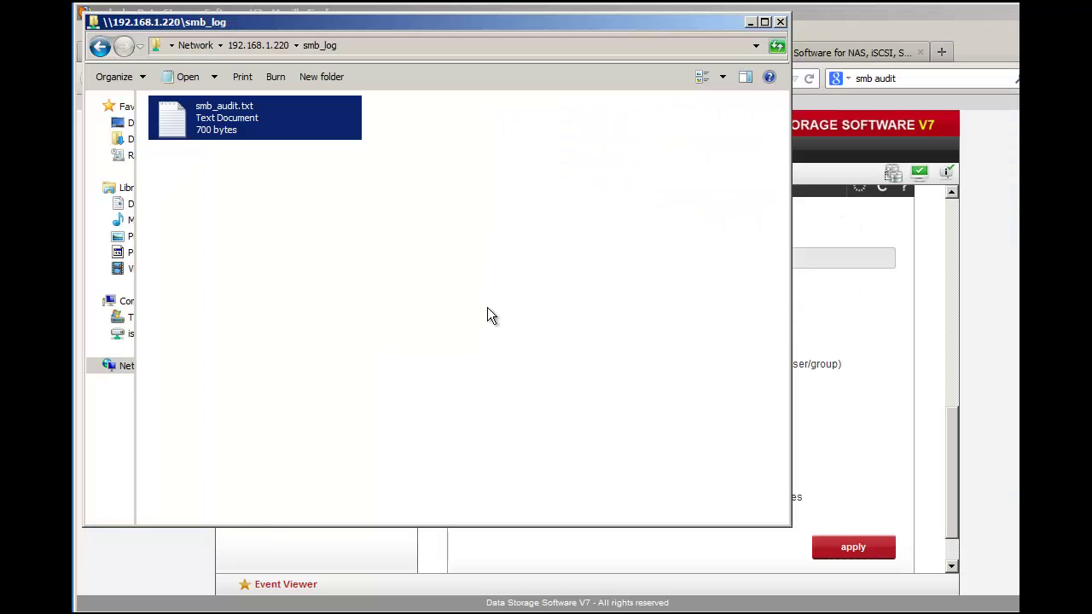
Step: Clear the file selection and go back to the 192.168.1.220 server's shares
click(142, 139)
click(100, 48)
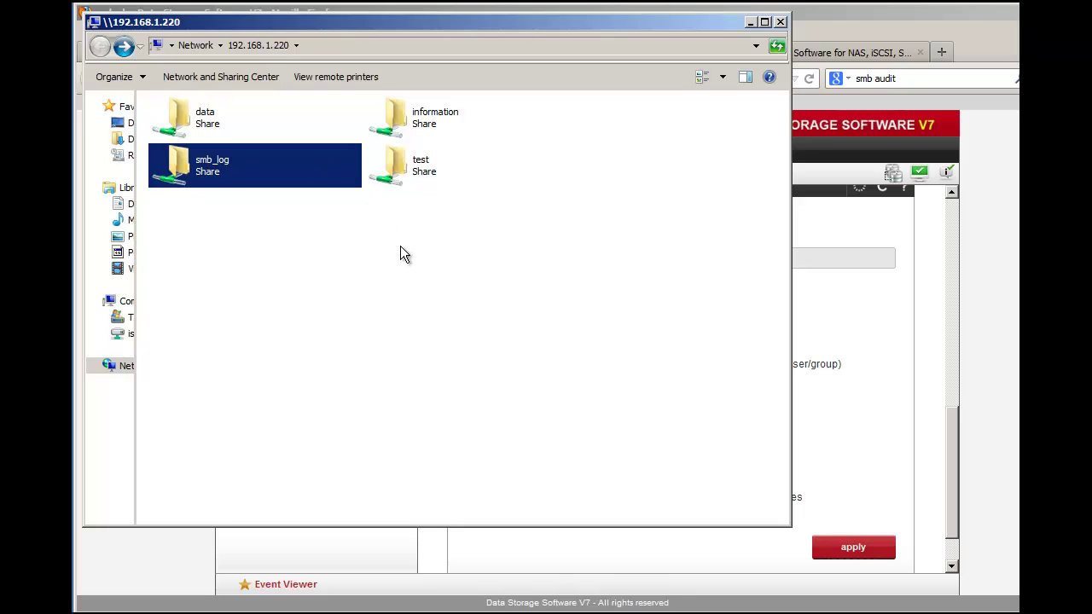
Step: Minimize Explorer and open the 'full_audit - Samba' result from the 'smb audit' Google search
click(750, 23)
click(639, 54)
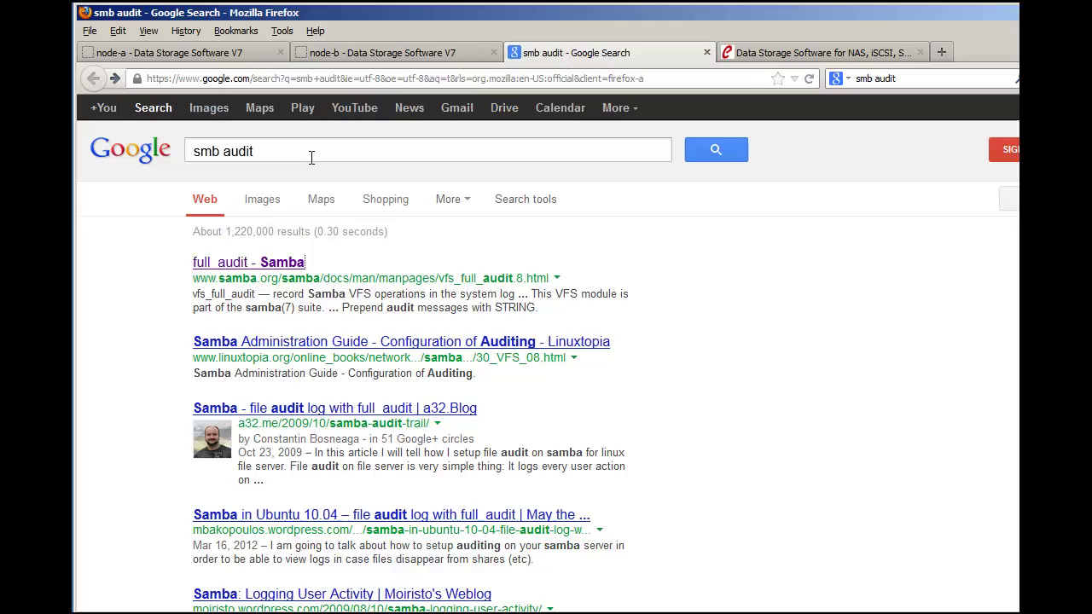
click(267, 154)
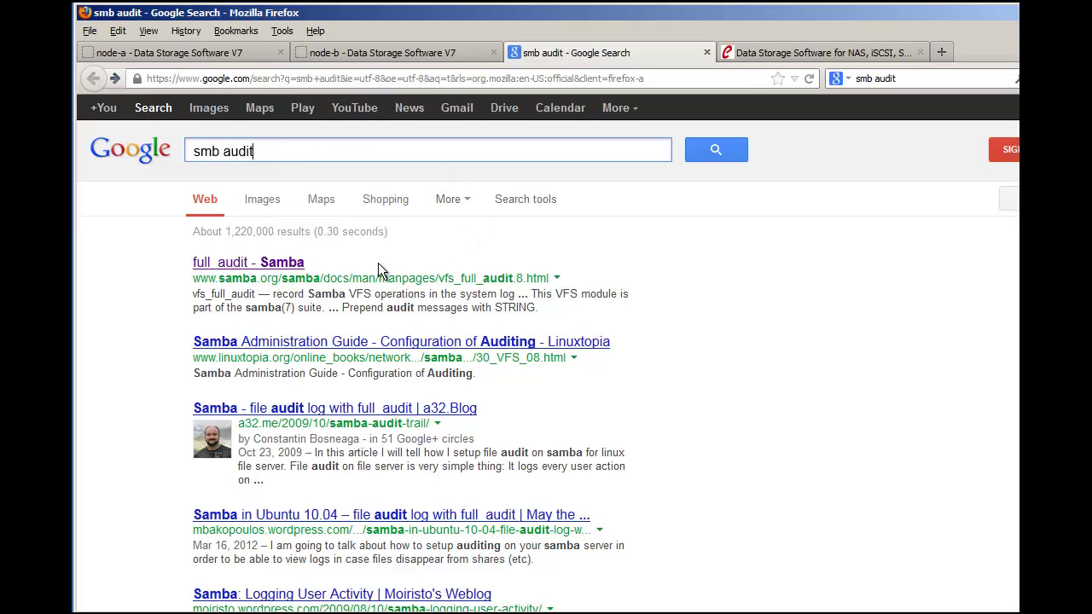
click(287, 267)
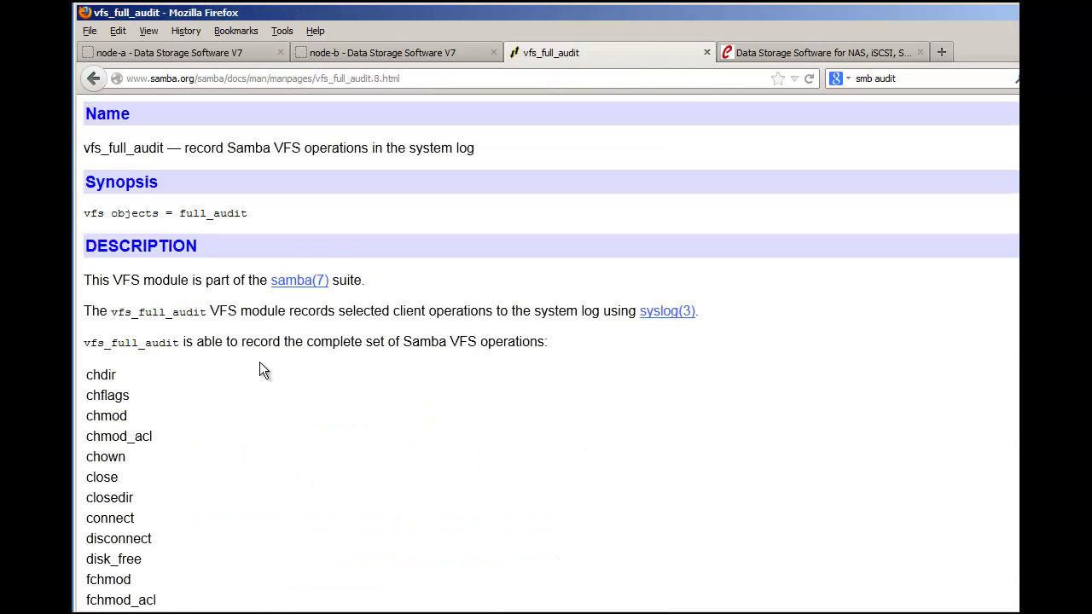
Step: Scroll the vfs_full_audit operations list, highlight write and rename, and view two explanatory slides
scroll(259, 367, down, 3)
scroll(258, 363, down, 1)
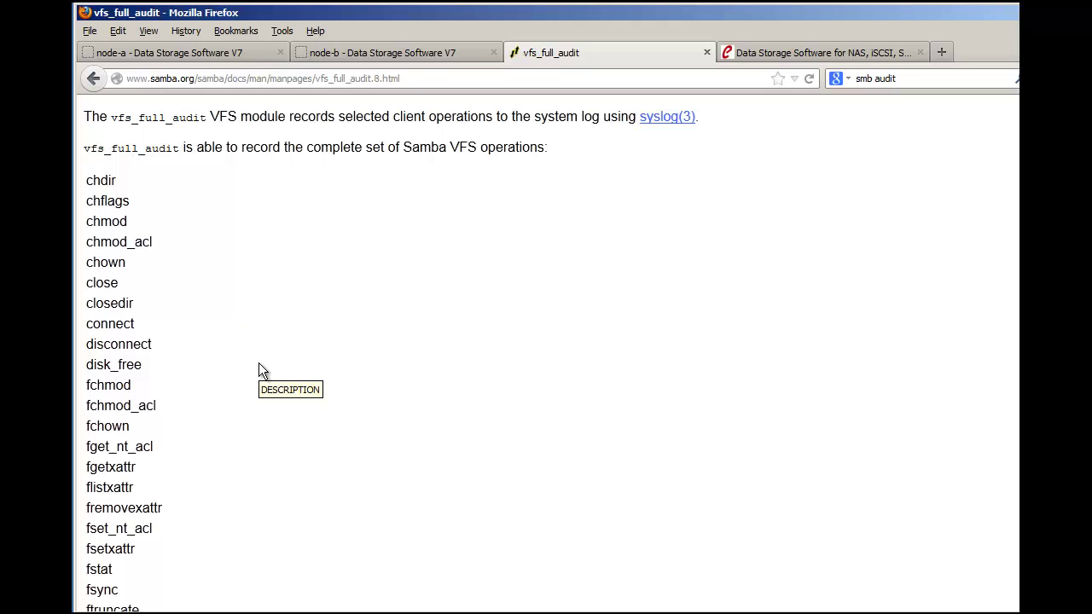
scroll(259, 364, down, 10)
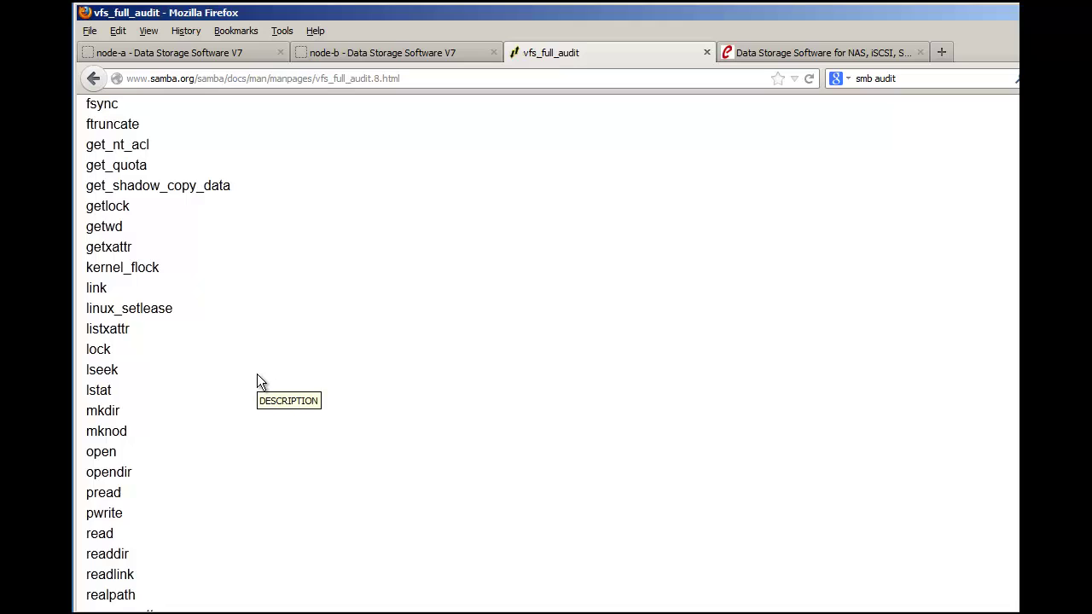
scroll(257, 374, down, 4)
scroll(255, 387, down, 5)
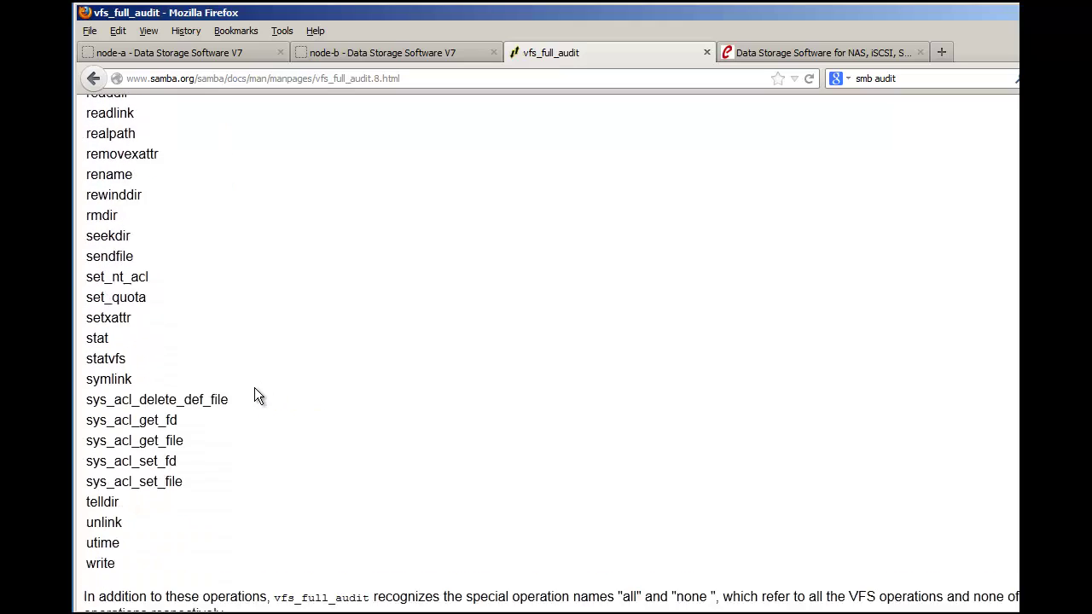
scroll(258, 397, down, 1)
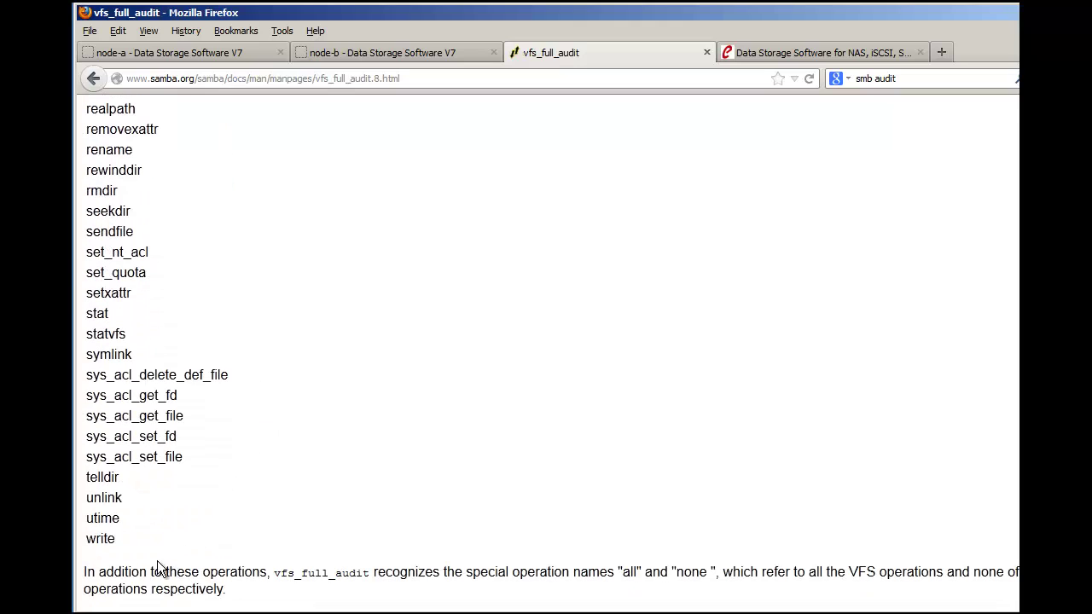
drag(119, 540, 86, 538)
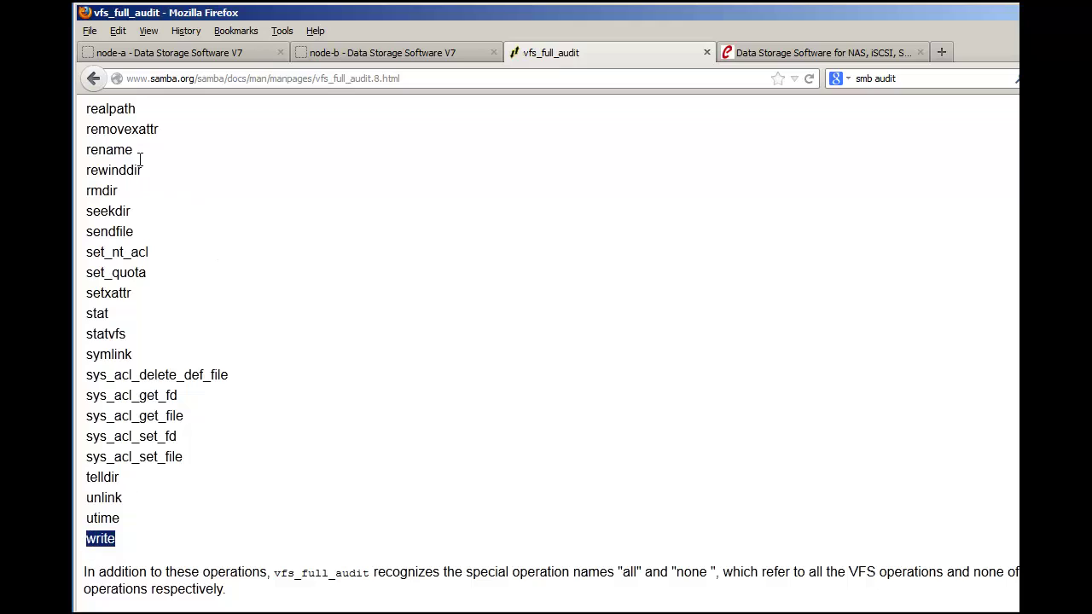
drag(133, 150, 85, 149)
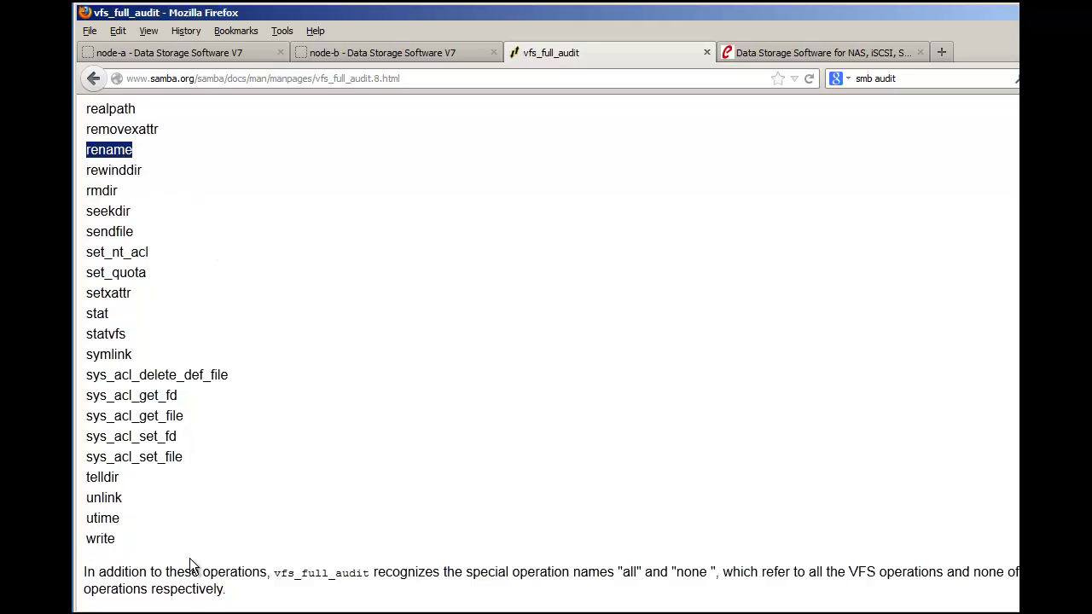
click(285, 597)
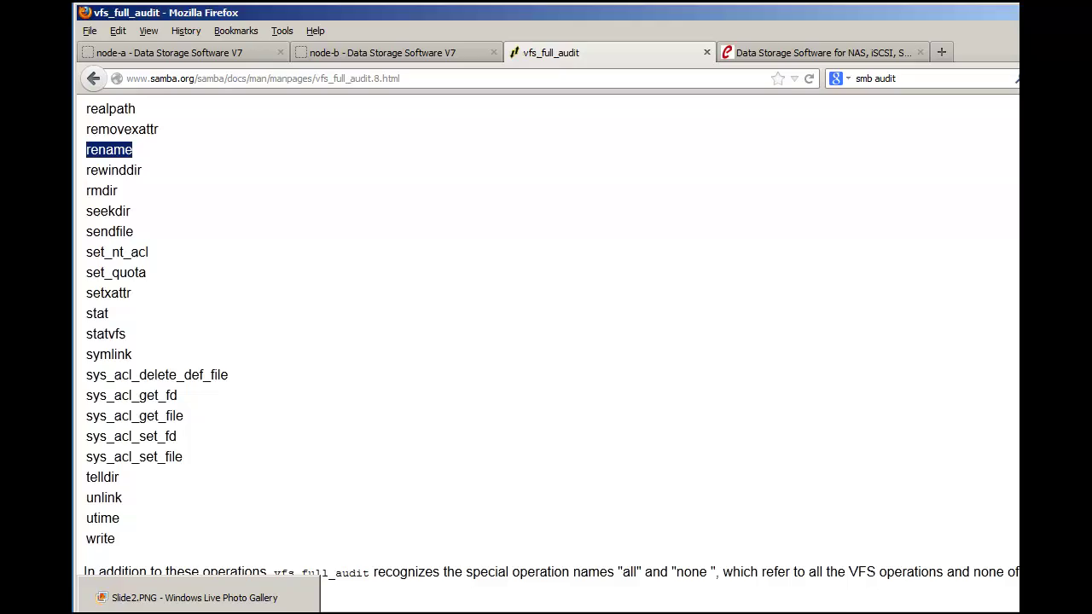
click(780, 597)
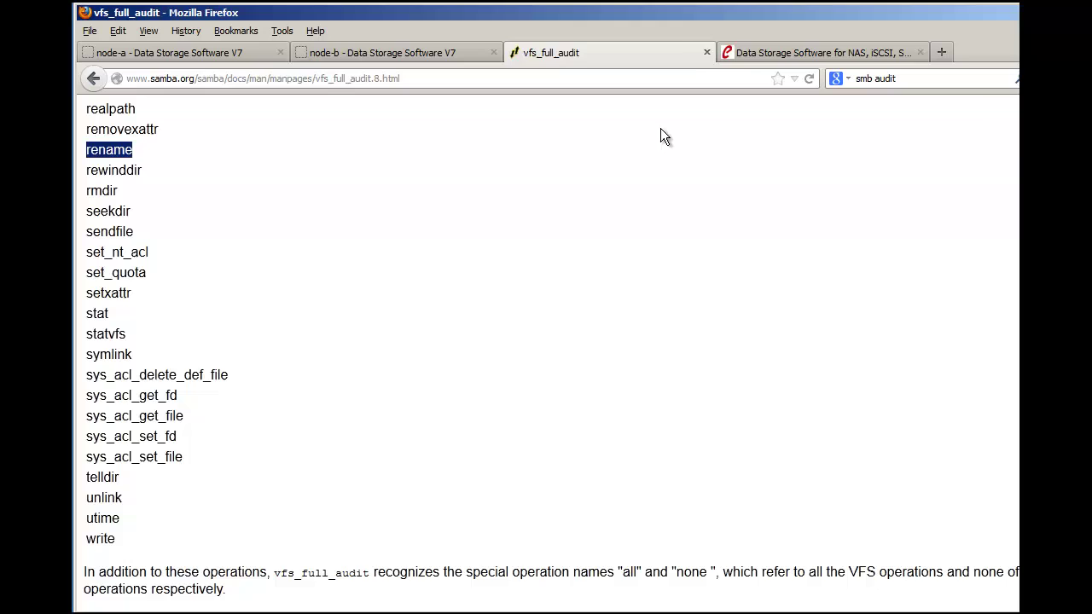
Step: On open-e.com, go to the Open-E DSS V7 product page and its 60 Day Trial download page
click(756, 57)
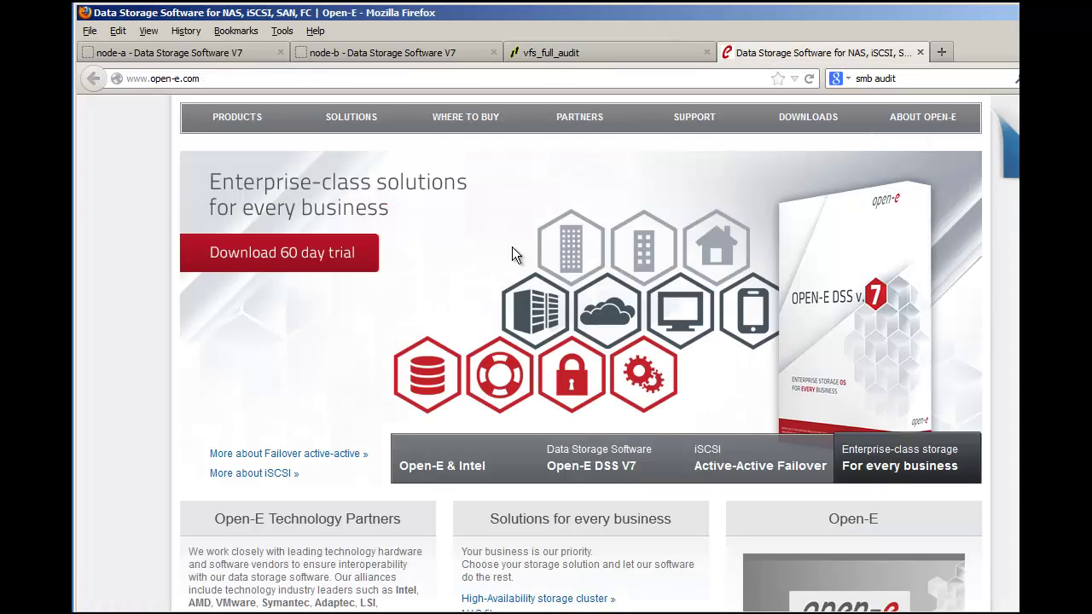
mouse_move(256, 120)
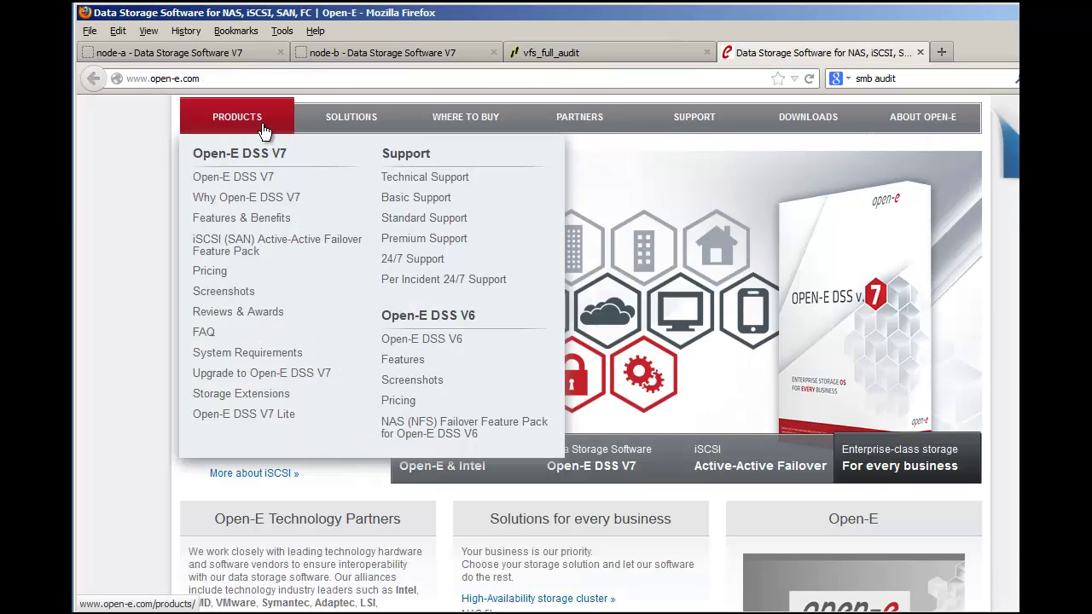
click(266, 181)
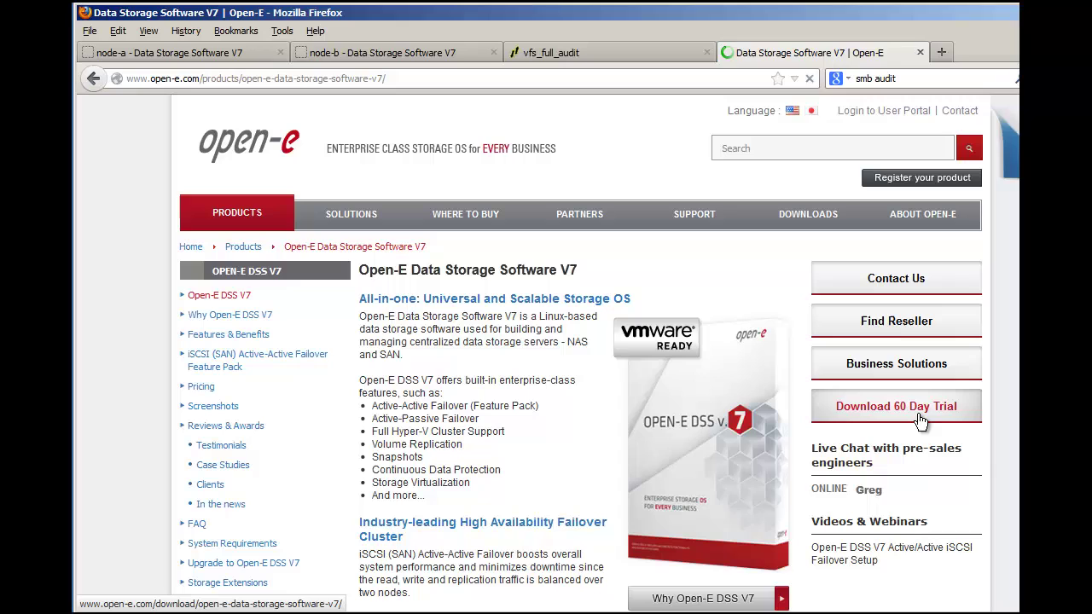
click(920, 413)
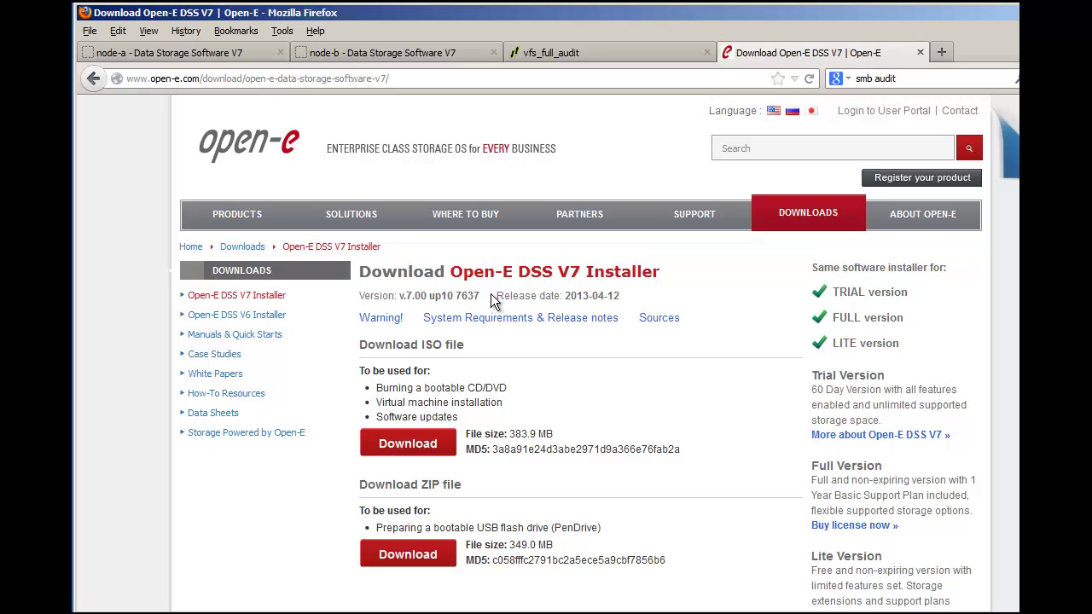
mouse_move(636, 271)
mouse_down()
mouse_move(610, 299)
mouse_move(621, 321)
mouse_move(621, 273)
mouse_up()
click(673, 288)
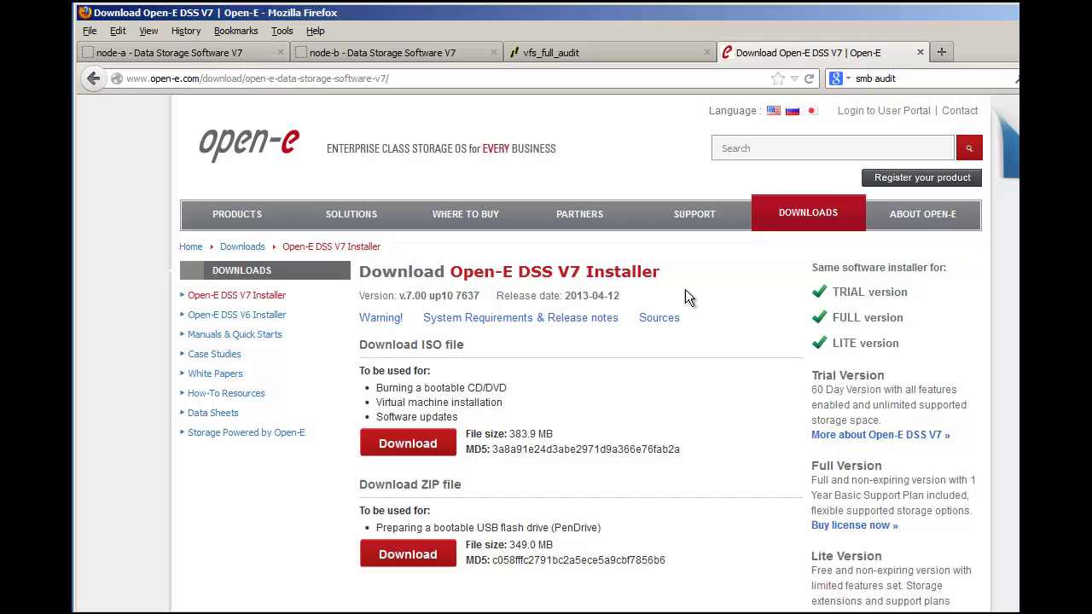